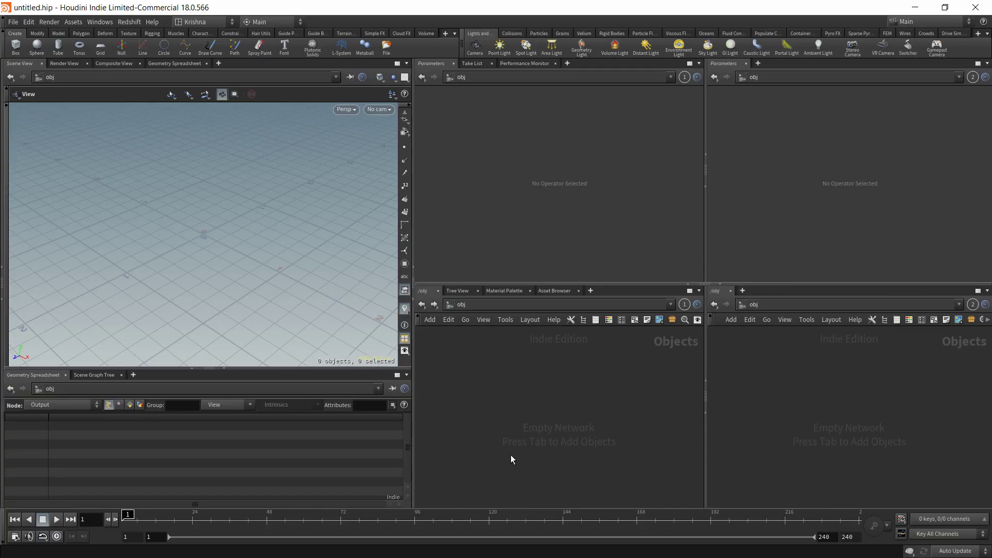
Add a geometry object, geo1, to the network and go inside it.
key(Tab)
key(Return)
click(543, 388)
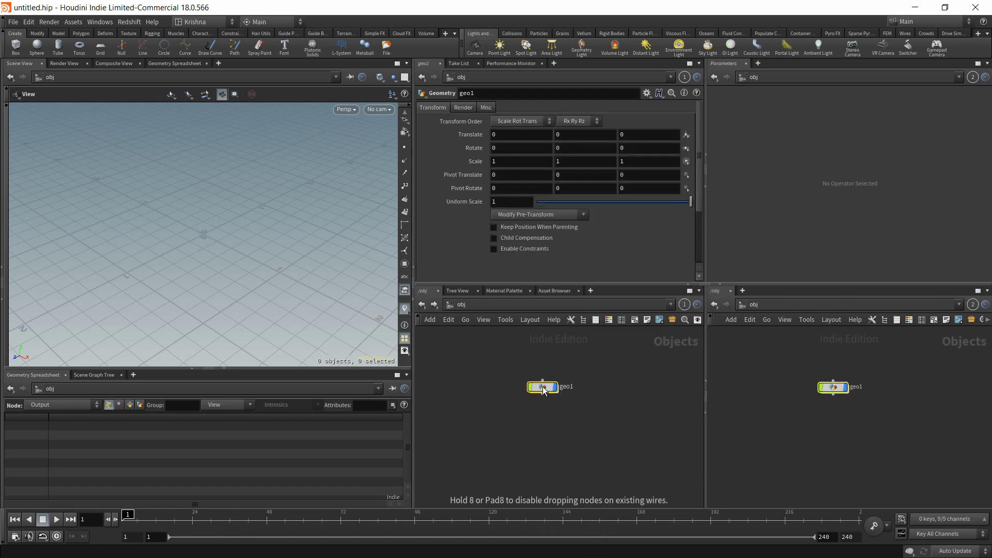
double_click(543, 388)
Add a Template Head test geometry node inside geo1.
key(Tab)
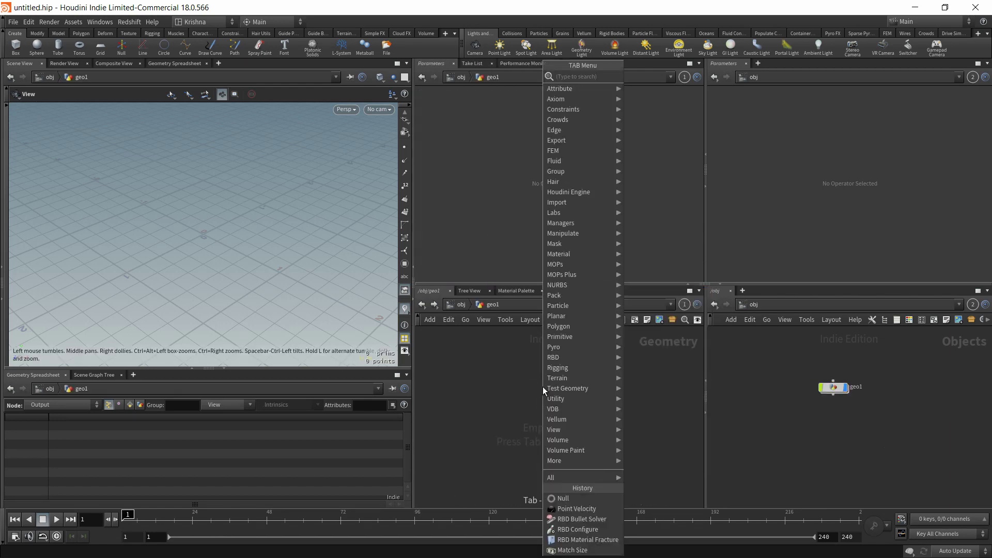
text(hea)
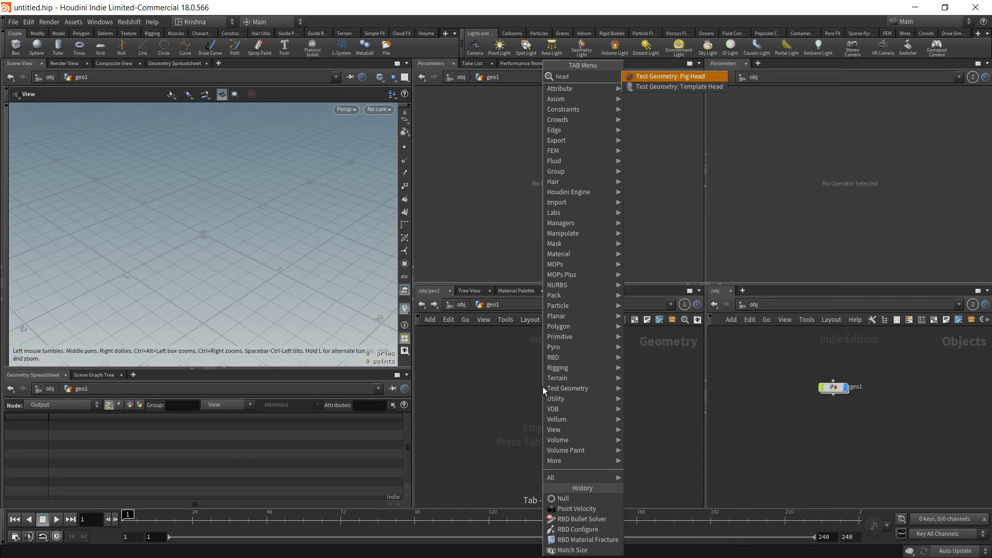
text(d)
key(Down)
key(Return)
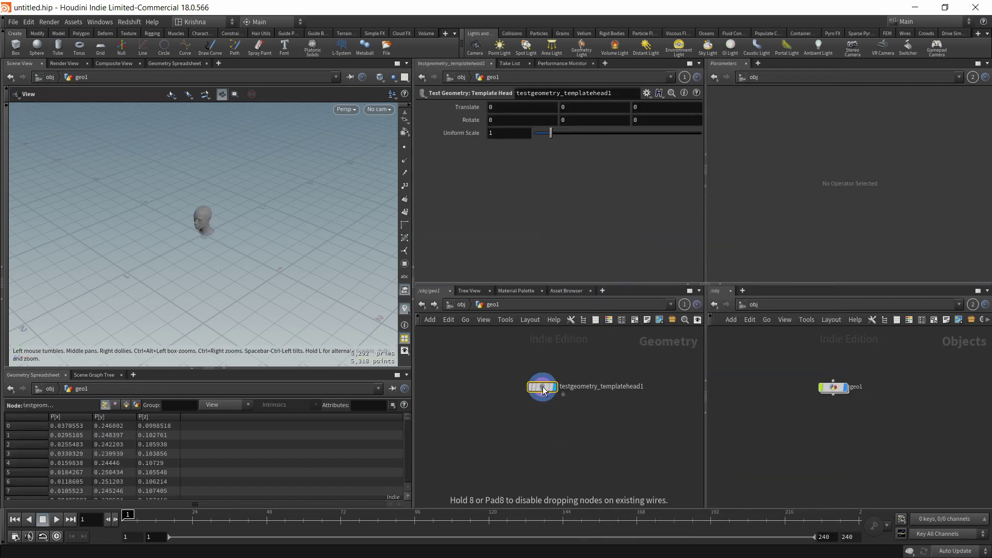
scroll(544, 387, up, 2)
Add a Match Size node below the Template Head.
key(Tab)
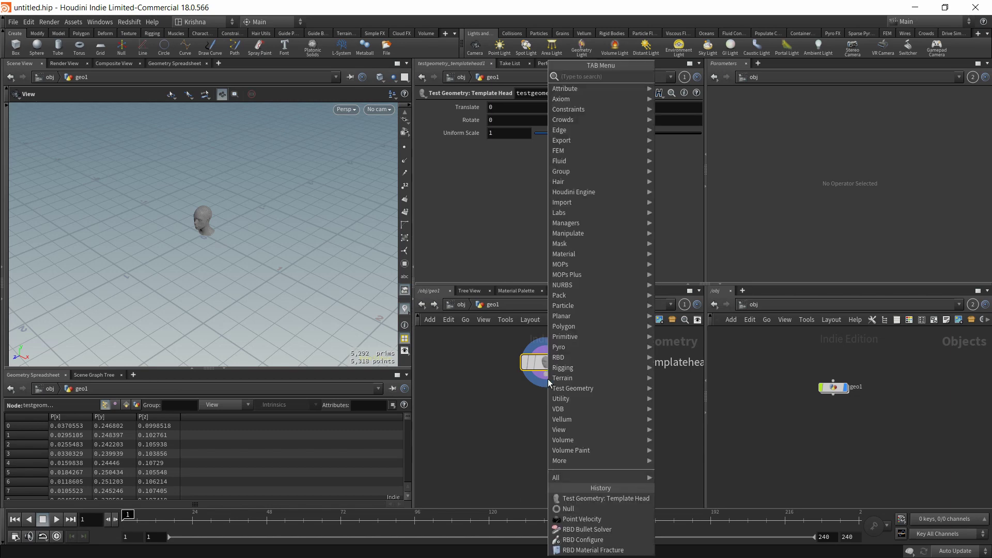
text(match si)
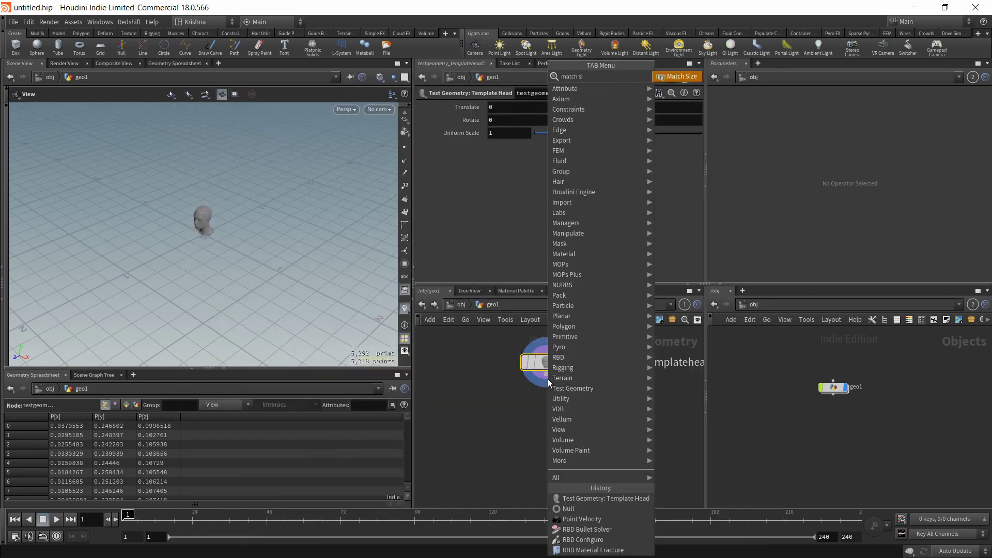
key(Return)
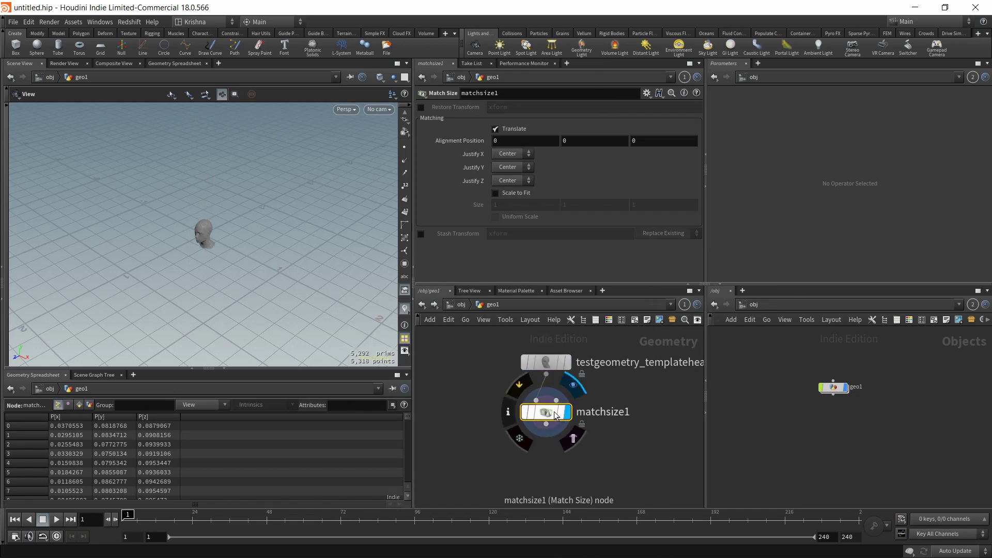
Display matchsize1 and set Justify Y to Min, with uniform Scale to Fit at size 4.
click(567, 412)
drag(277, 287, 311, 259)
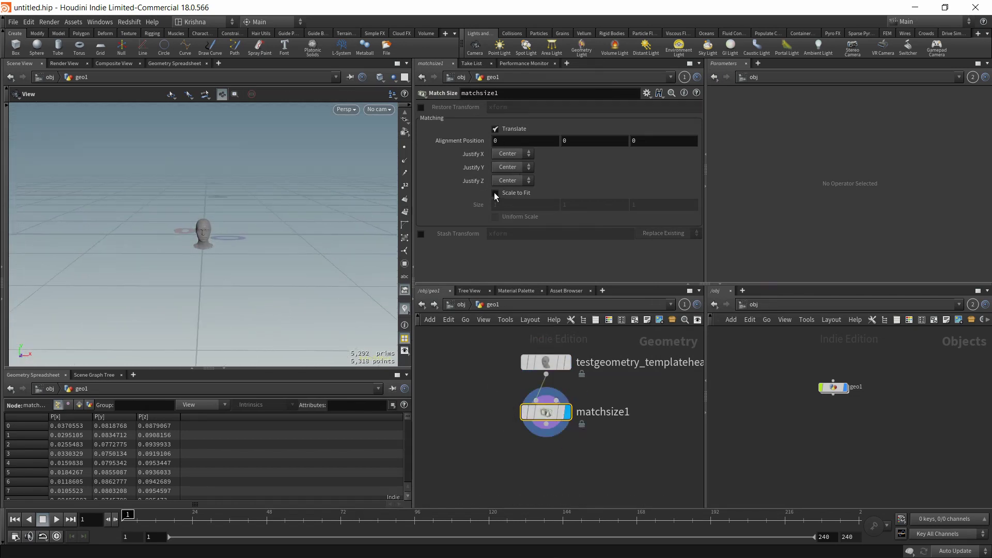
click(510, 168)
click(512, 188)
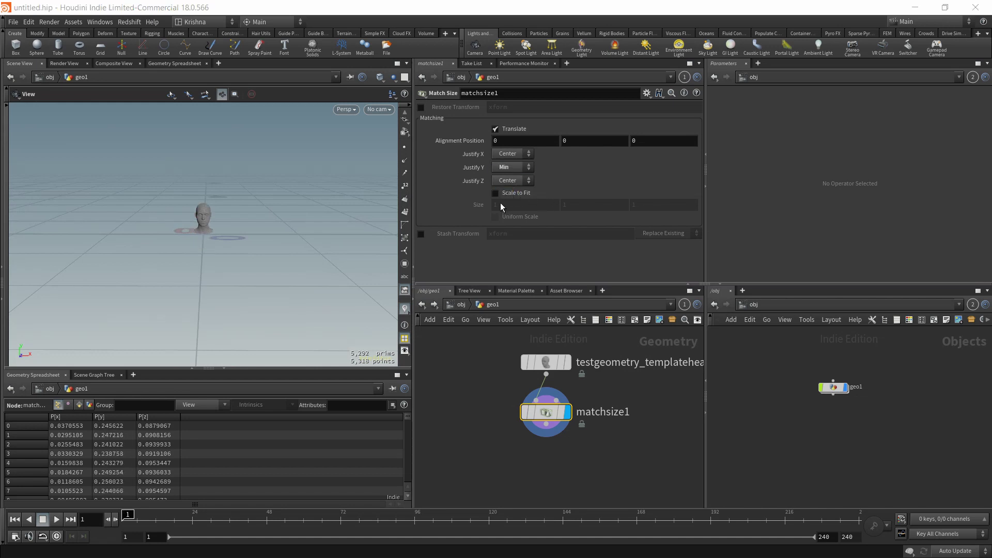
click(496, 195)
click(497, 216)
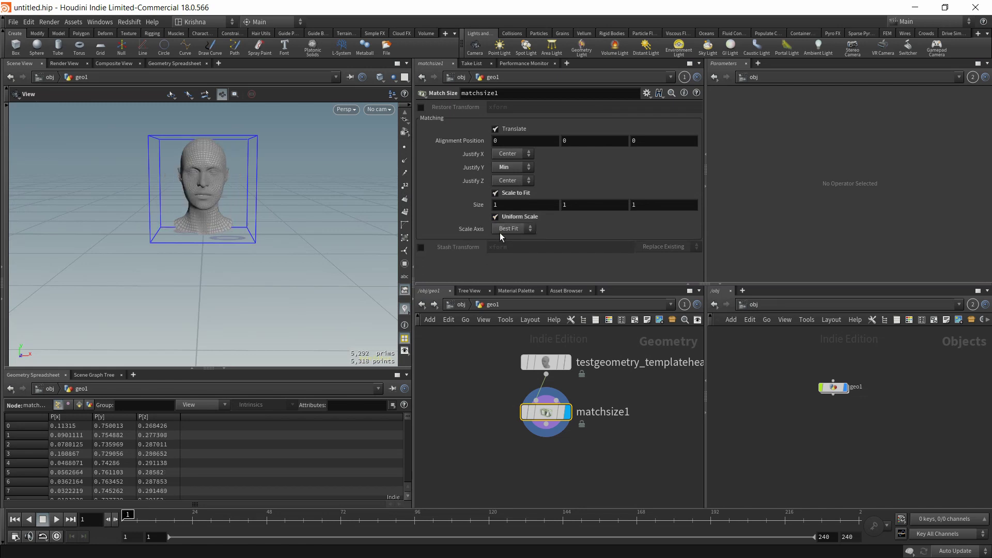
middle_drag(480, 210, 503, 191)
scroll(249, 253, down, 10)
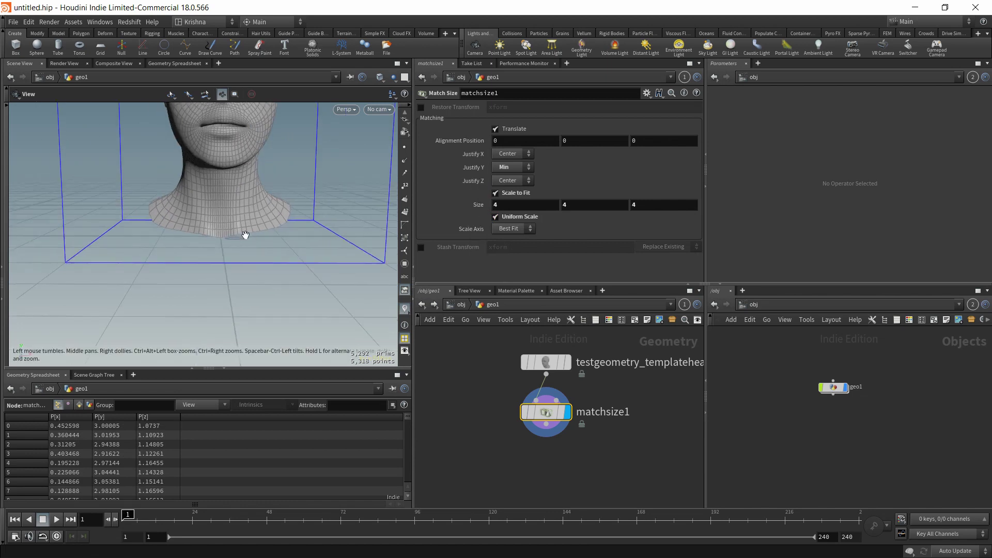
scroll(252, 278, down, 6)
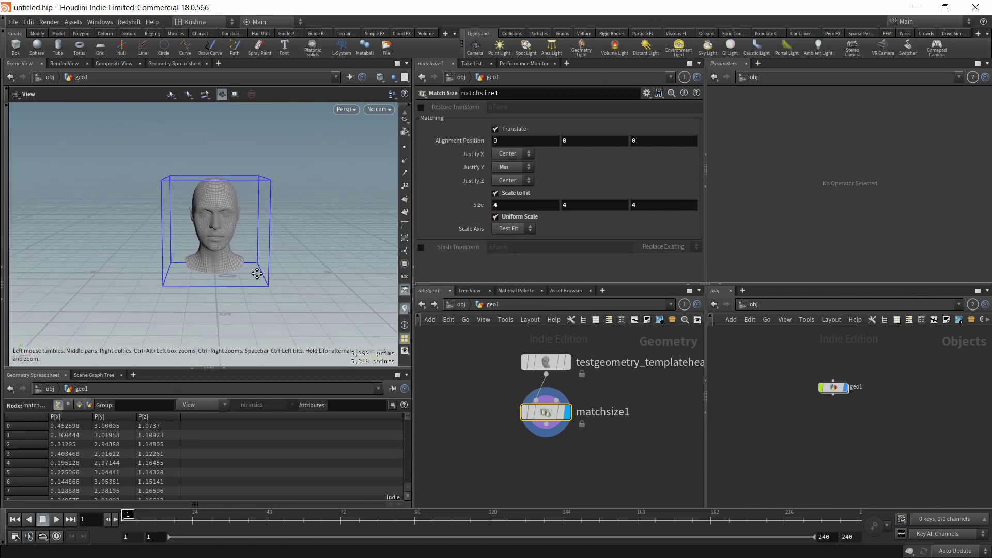
drag(260, 278, 260, 273)
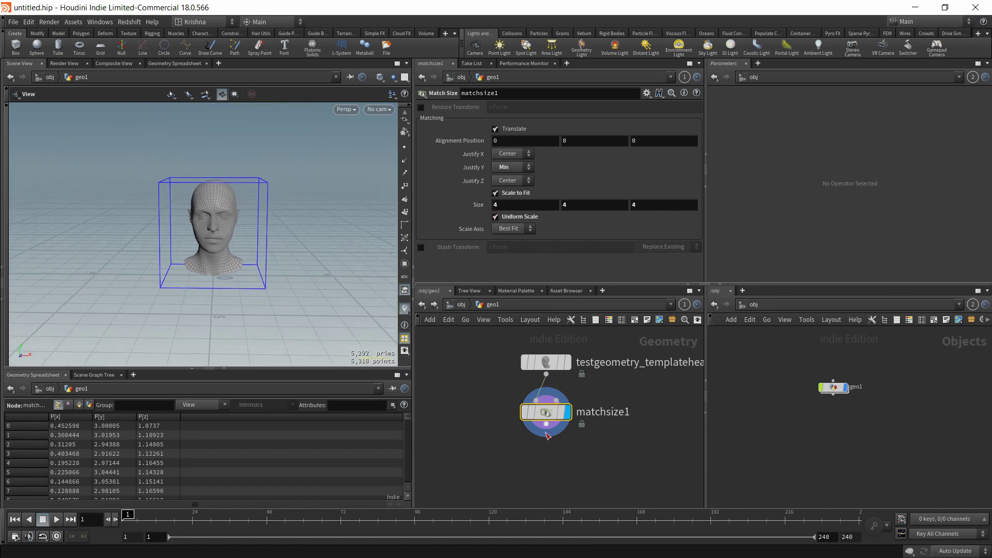
Add an RBD Material Fracture node under matchsize1.
key(Tab)
text(r)
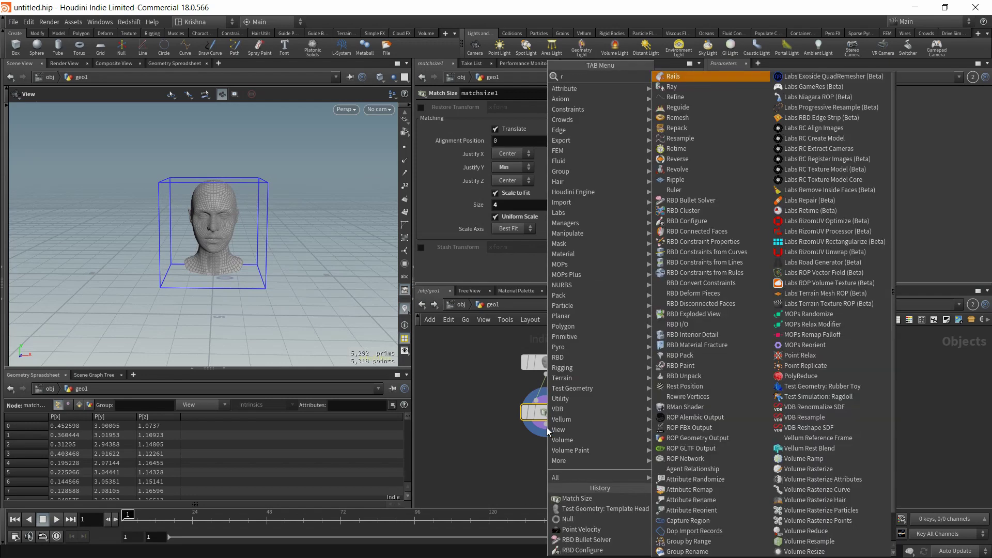
key(BackSpace)
text(mater)
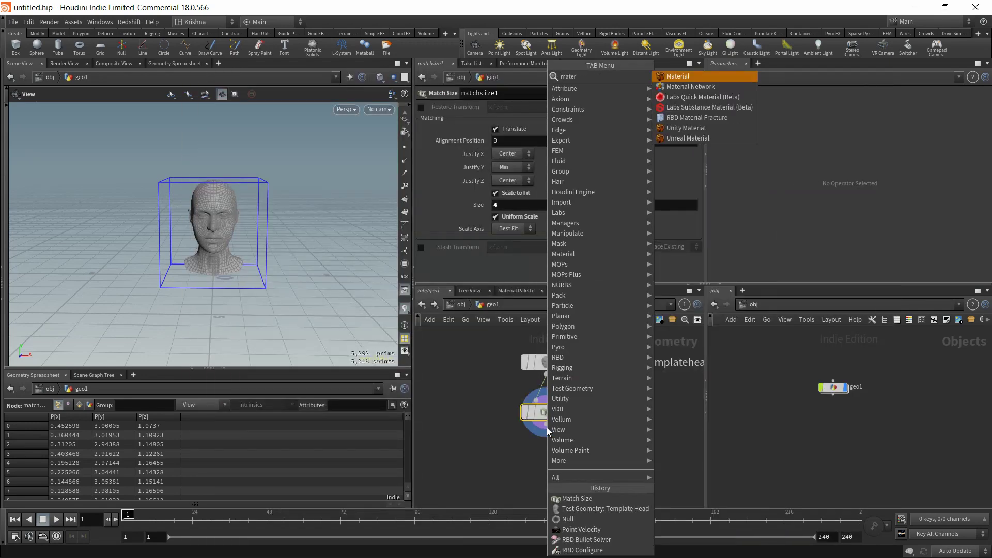
key(BackSpace)
key(BackSpace)
key(BackSpace)
key(BackSpace)
key(BackSpace)
text(rd)
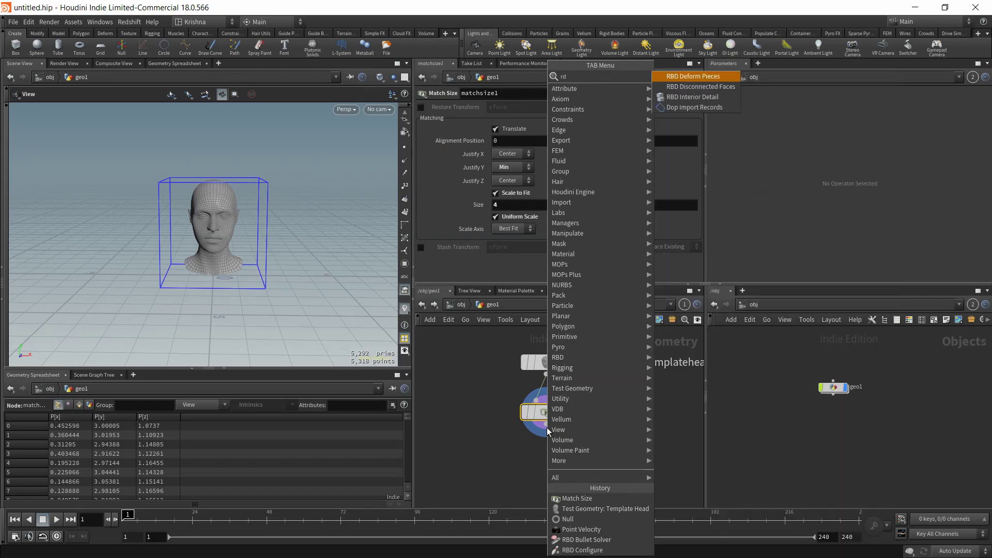
key(BackSpace)
key(BackSpace)
text(rbdmat)
key(Return)
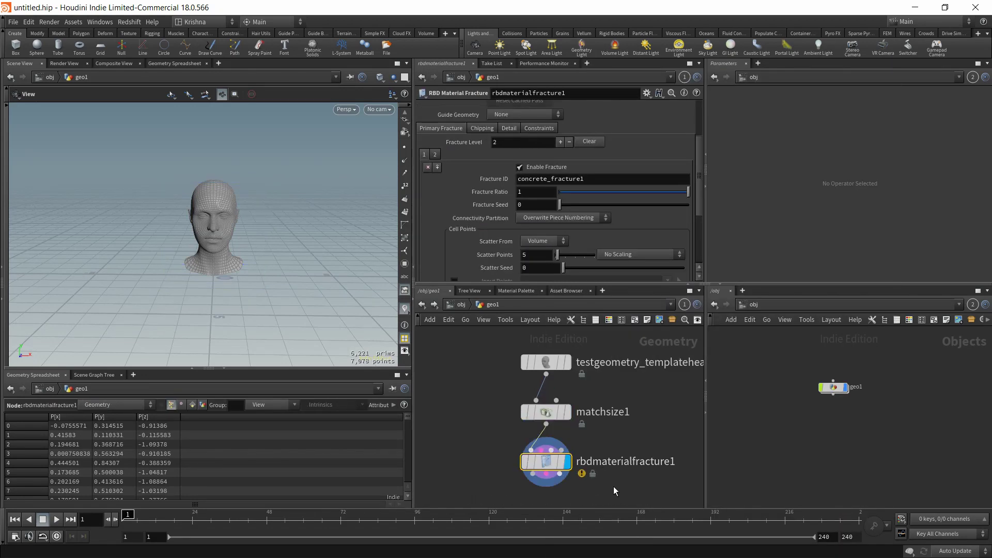
middle_drag(613, 486, 605, 452)
middle_drag(518, 448, 592, 422)
Wire the fracture's three outputs into an RBD Exploded View node and display it.
key(Tab)
text(rbd exp)
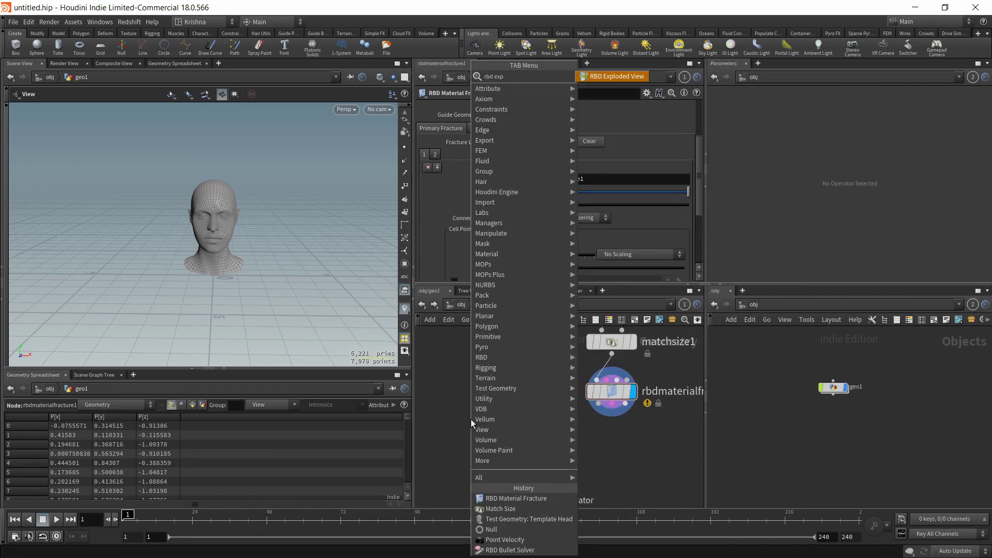
key(Return)
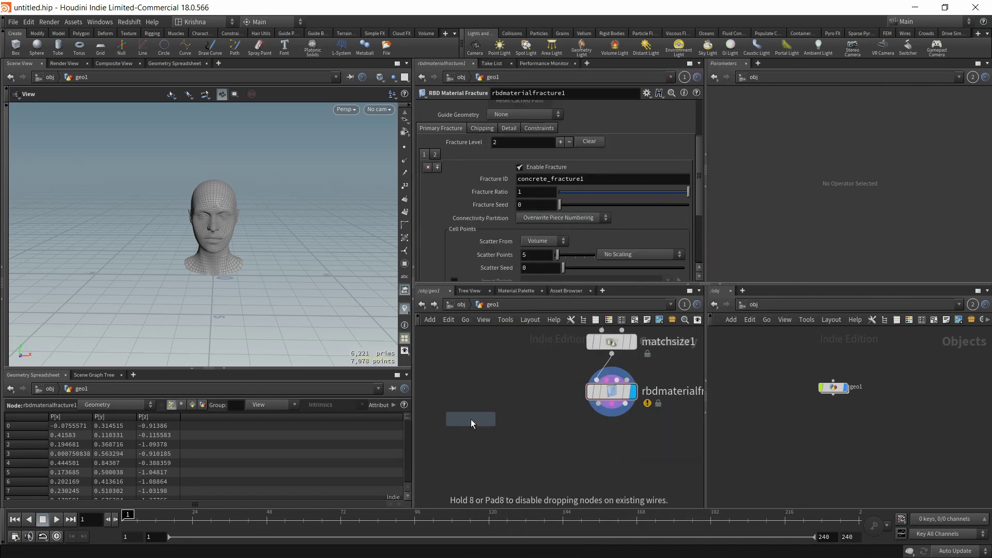
click(471, 420)
drag(471, 423, 470, 452)
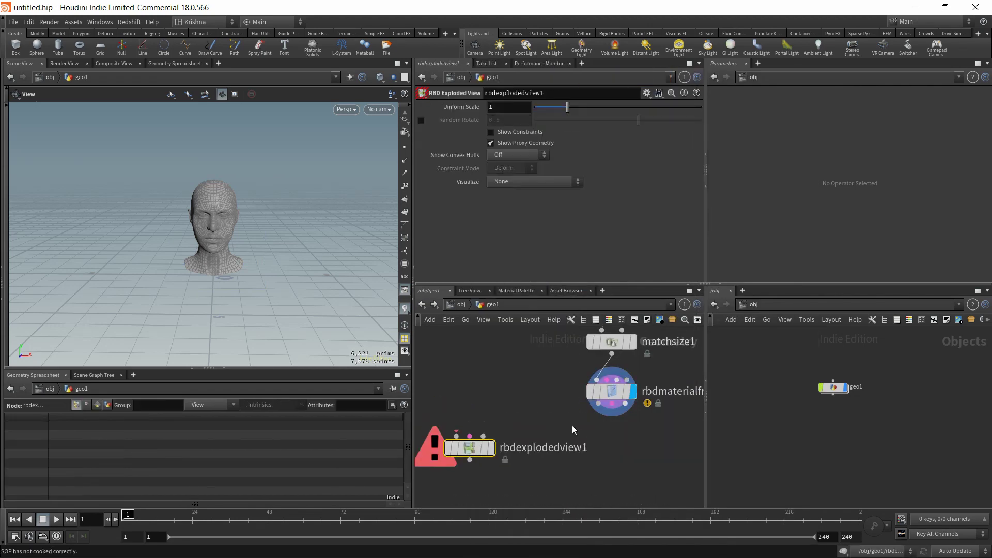
click(595, 411)
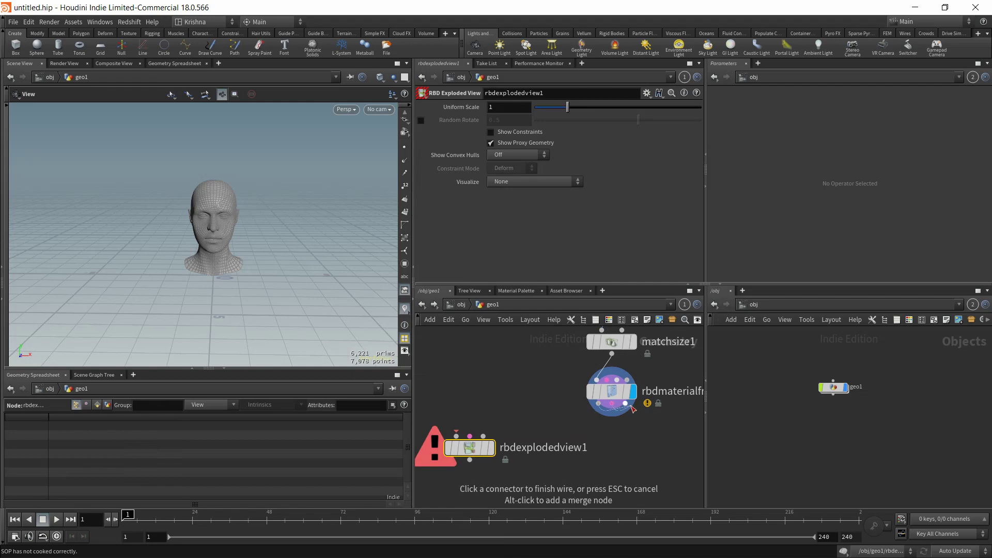
click(460, 437)
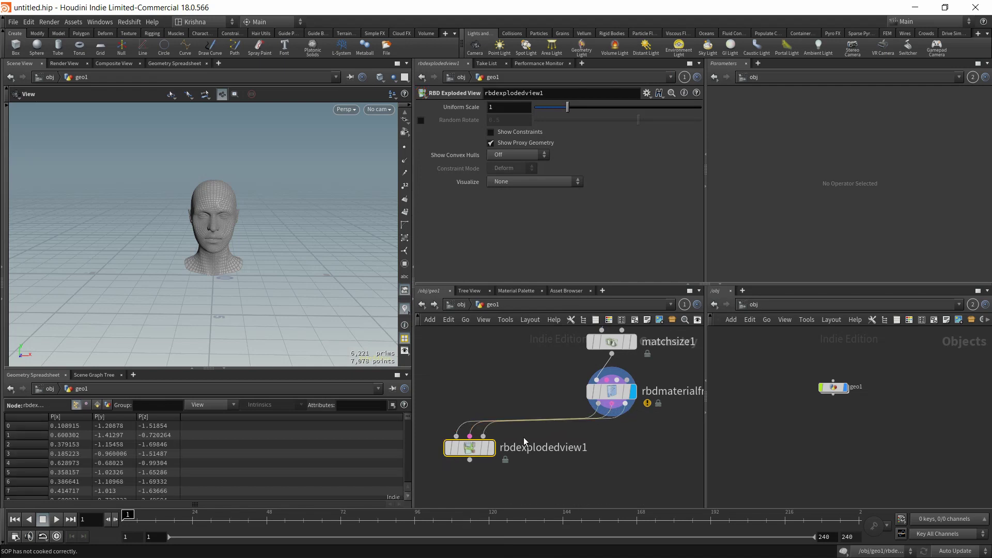
click(490, 447)
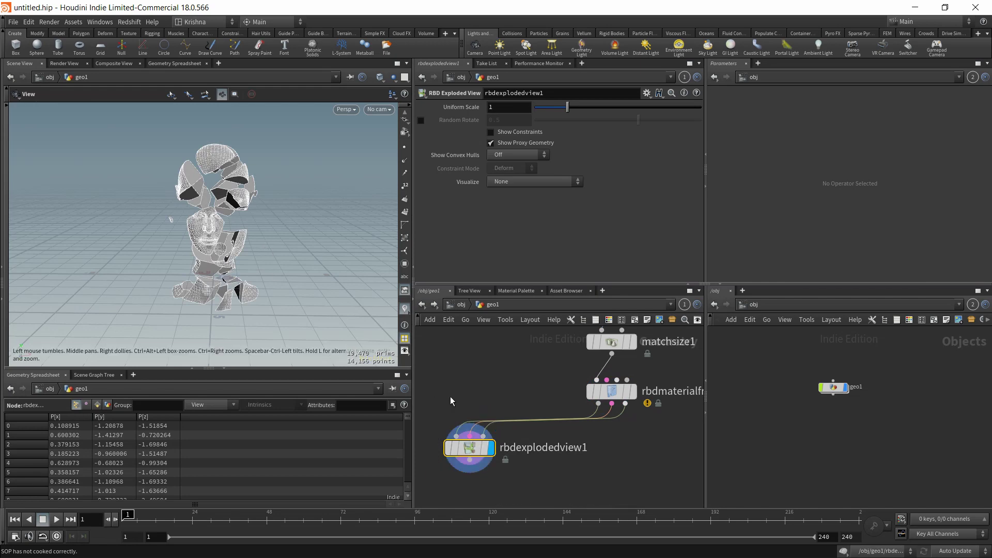
scroll(563, 470, down, 3)
middle_drag(563, 470, 555, 443)
Add an RBD Bullet Solver, feed it rbdmaterialfracture1's three outputs, and display it.
key(Tab)
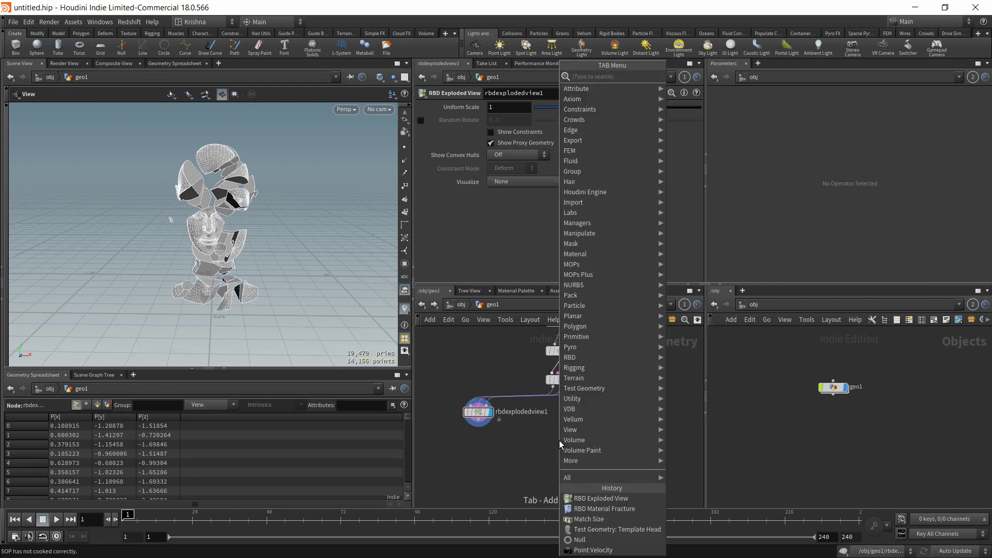
text(rbd)
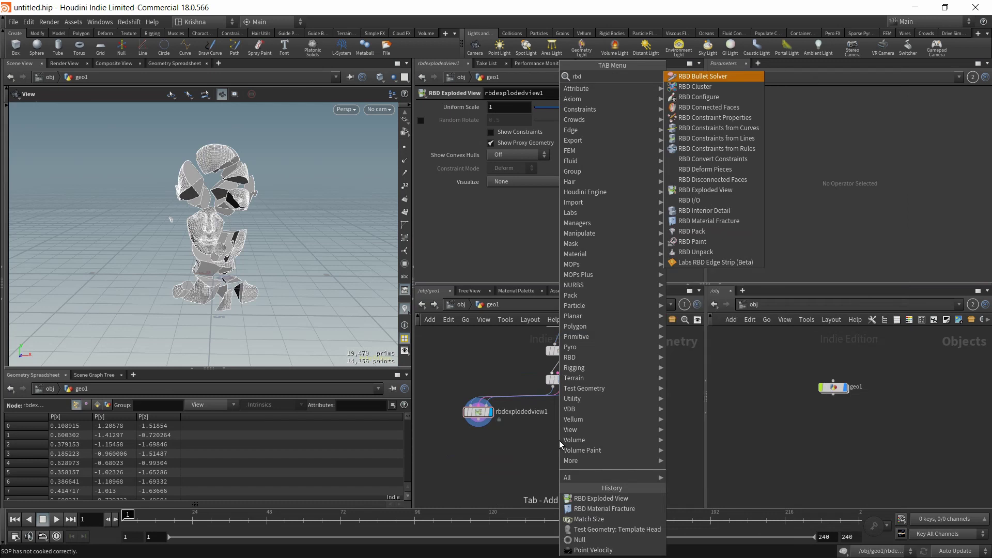
key(Return)
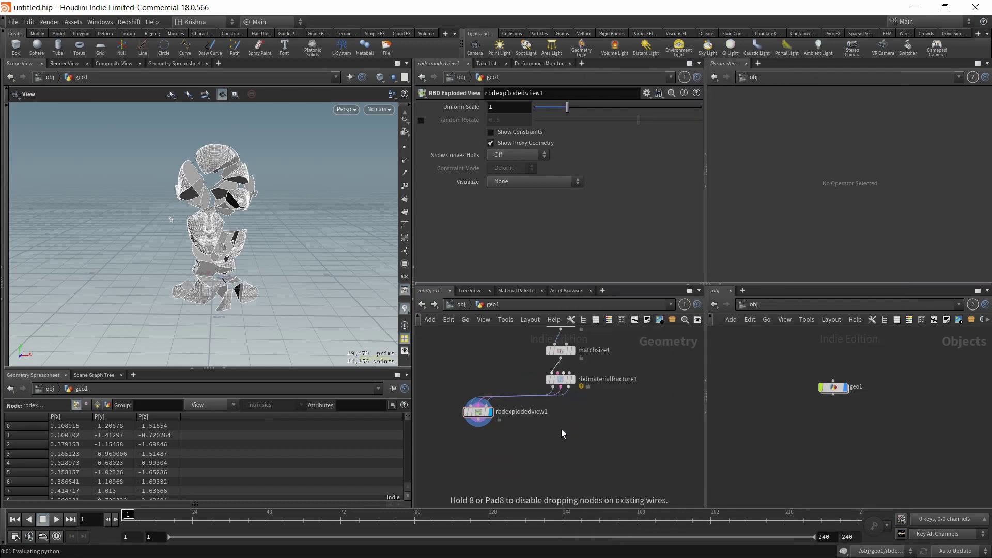
click(561, 429)
click(569, 387)
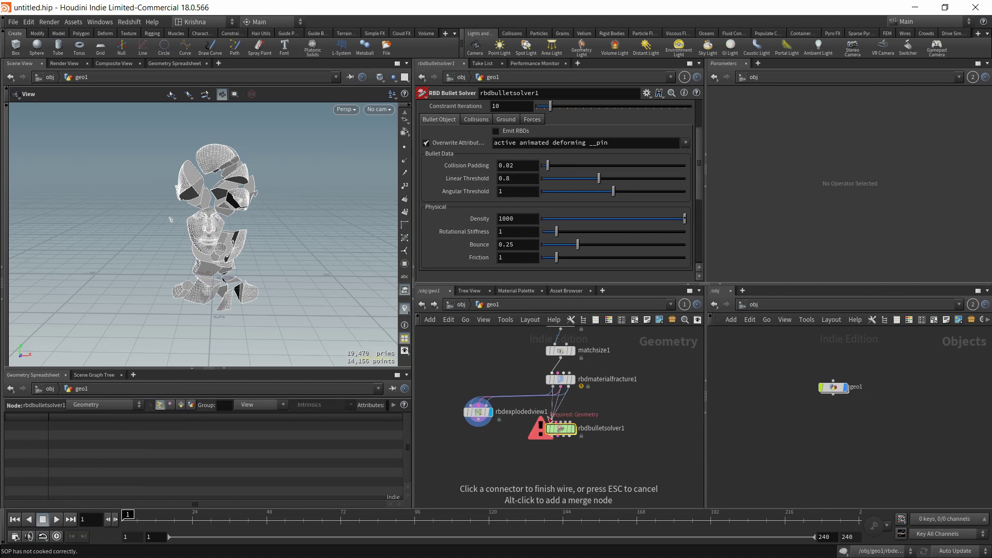
click(591, 439)
click(573, 428)
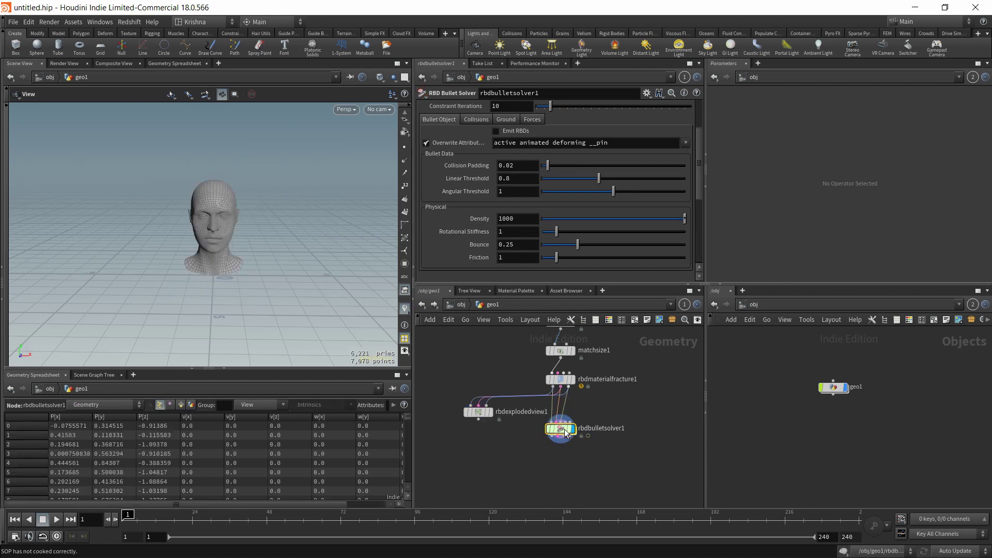
drag(298, 254, 253, 281)
click(569, 380)
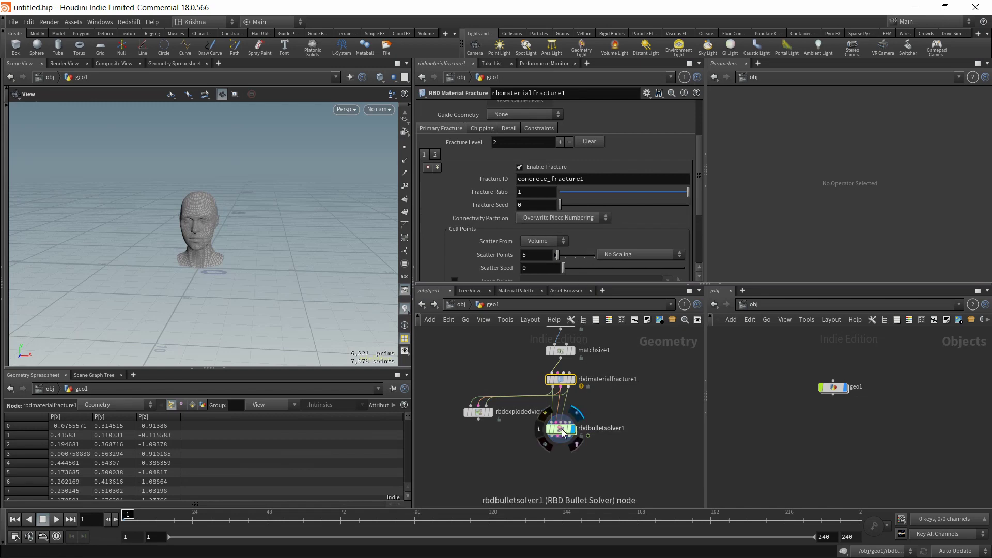
Set rbdbulletsolver1's Add Ground Plane option to Ground Plane.
click(586, 429)
scroll(586, 428, up, 2)
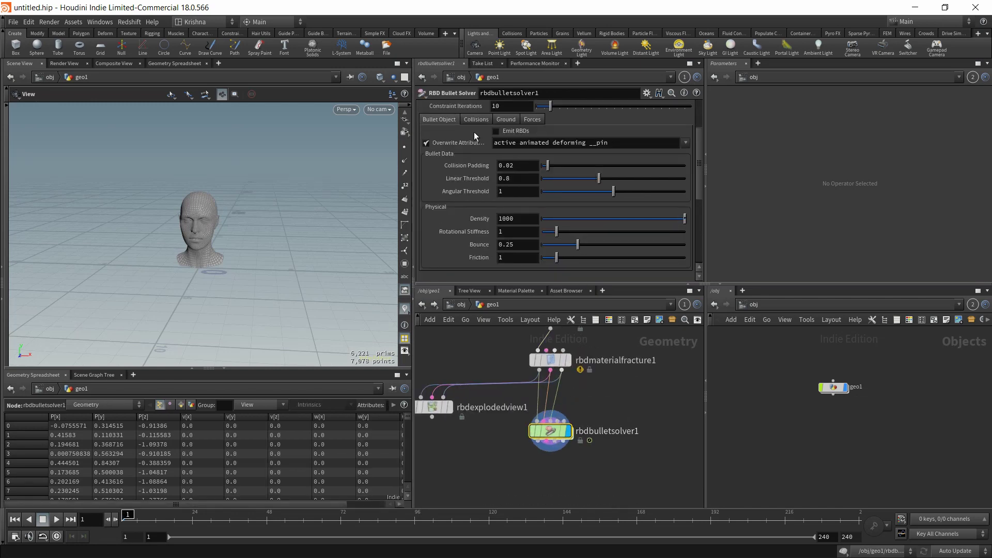
click(501, 122)
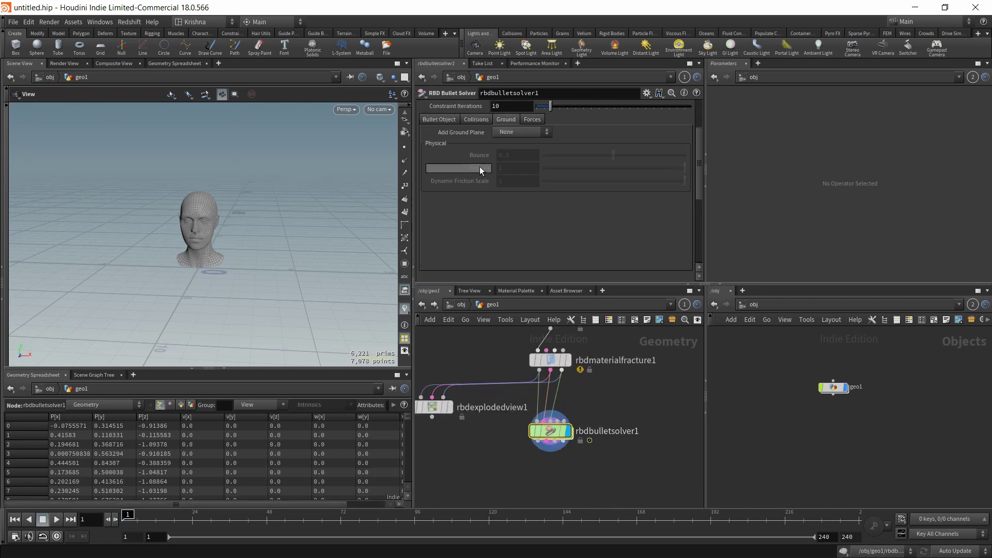
click(514, 135)
click(516, 152)
drag(289, 242, 263, 258)
Play the simulation, then stop and rewind to frame 1.
click(56, 520)
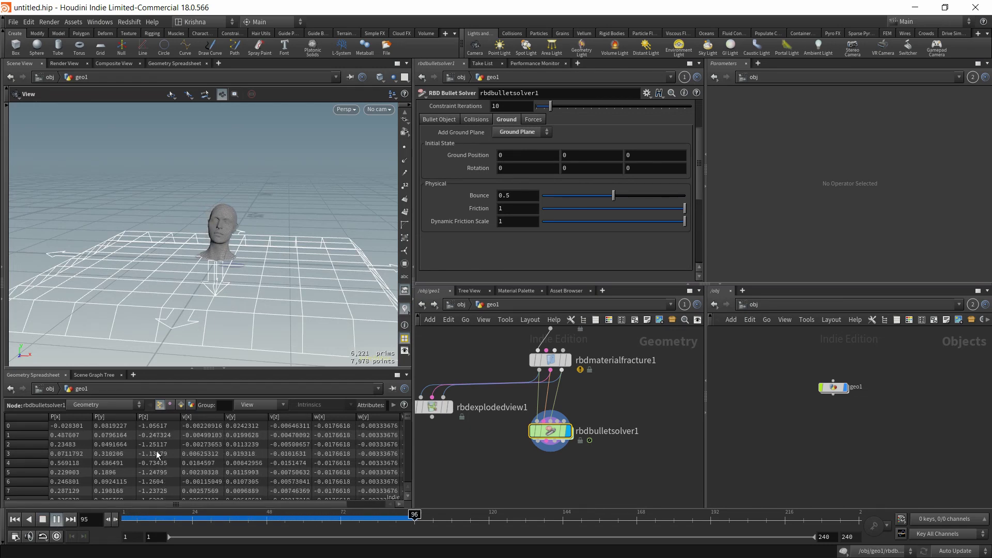
click(43, 519)
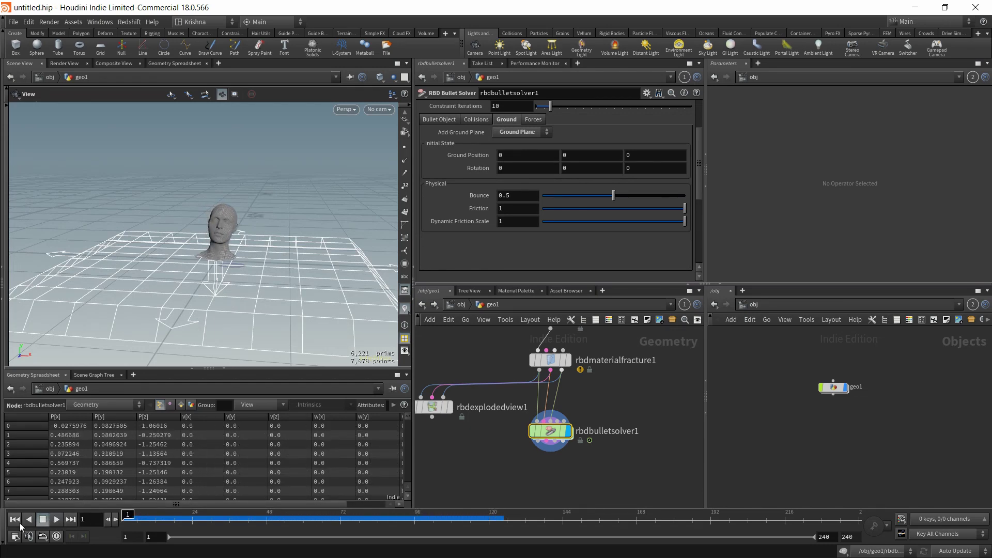
click(18, 523)
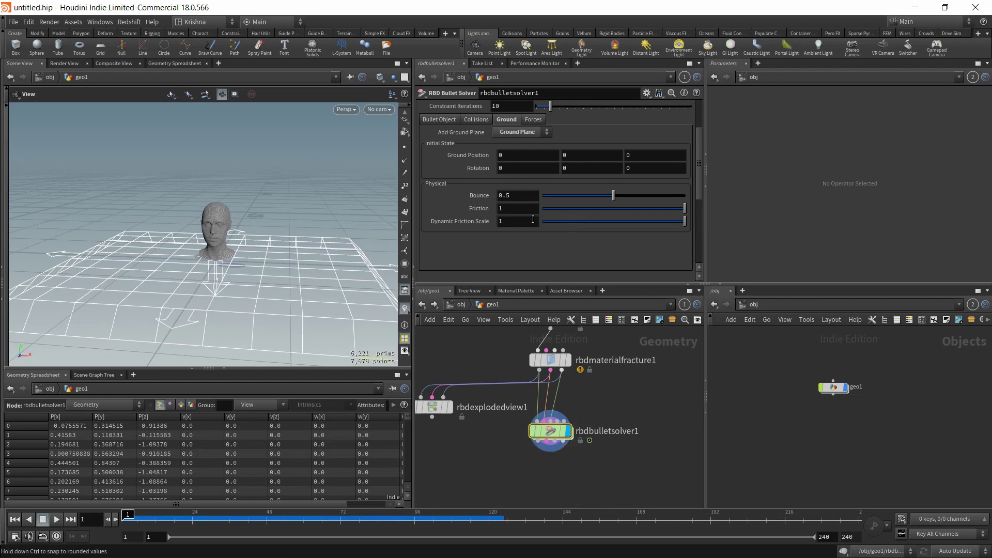
scroll(472, 162, up, 3)
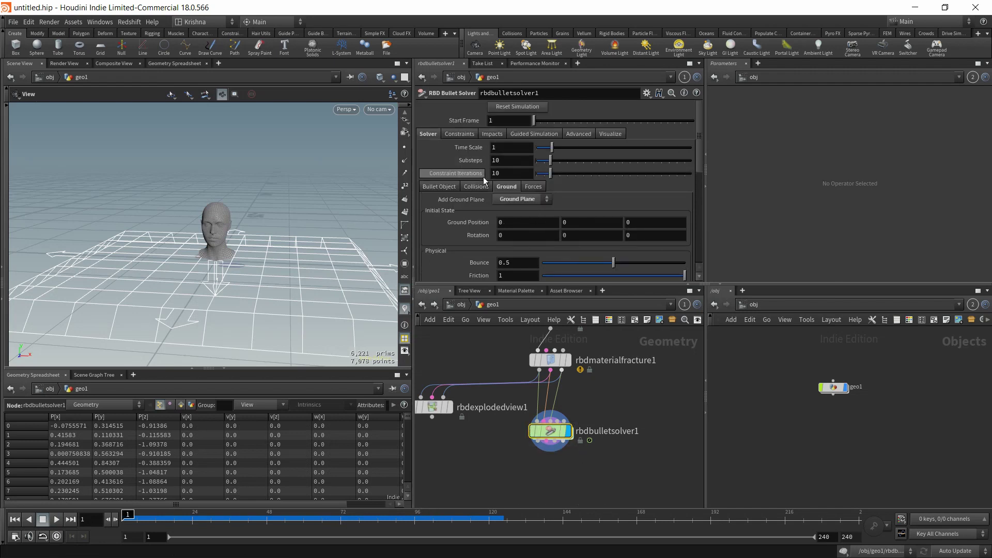
Make constraints break At Frame 24, keeping Delete Constraints as the mode.
click(465, 136)
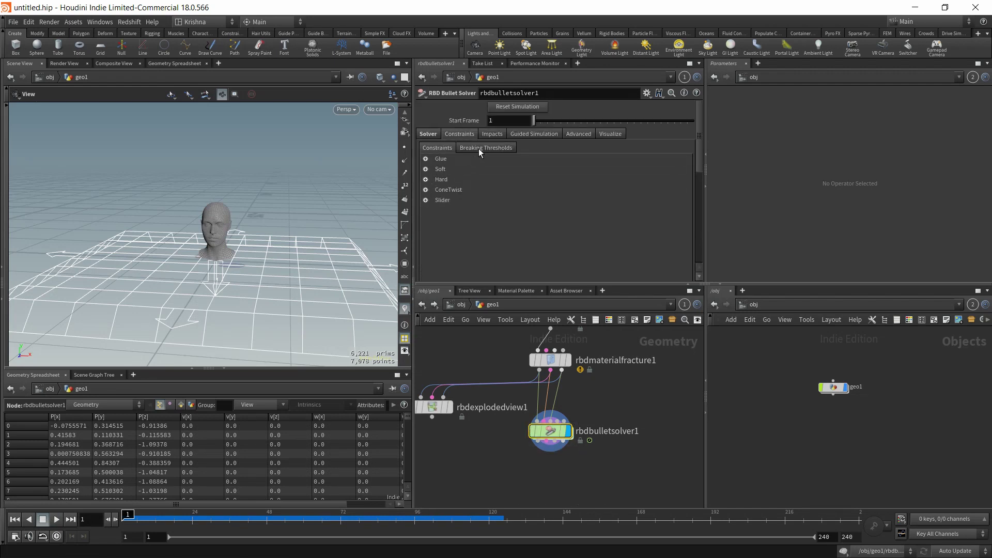
click(479, 148)
scroll(501, 228, down, 2)
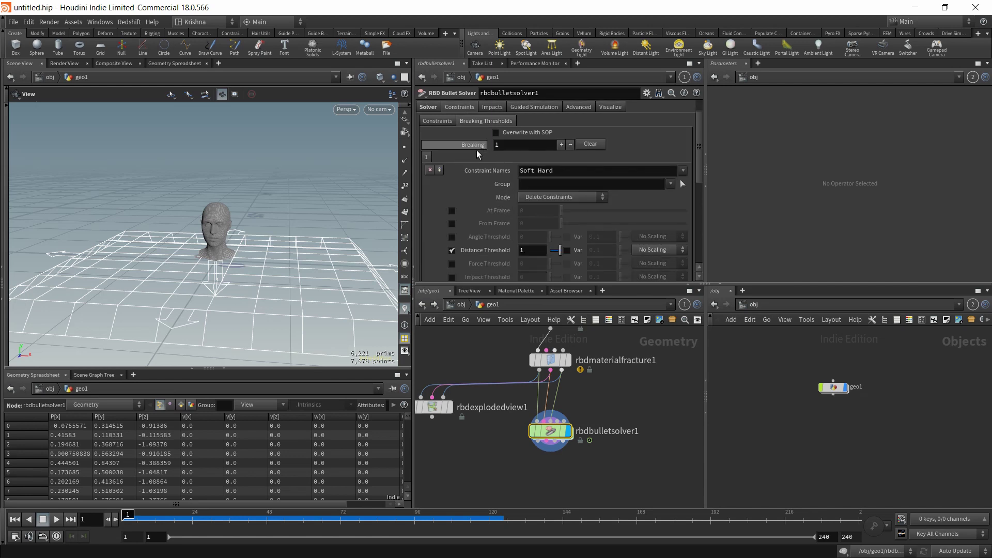
click(452, 211)
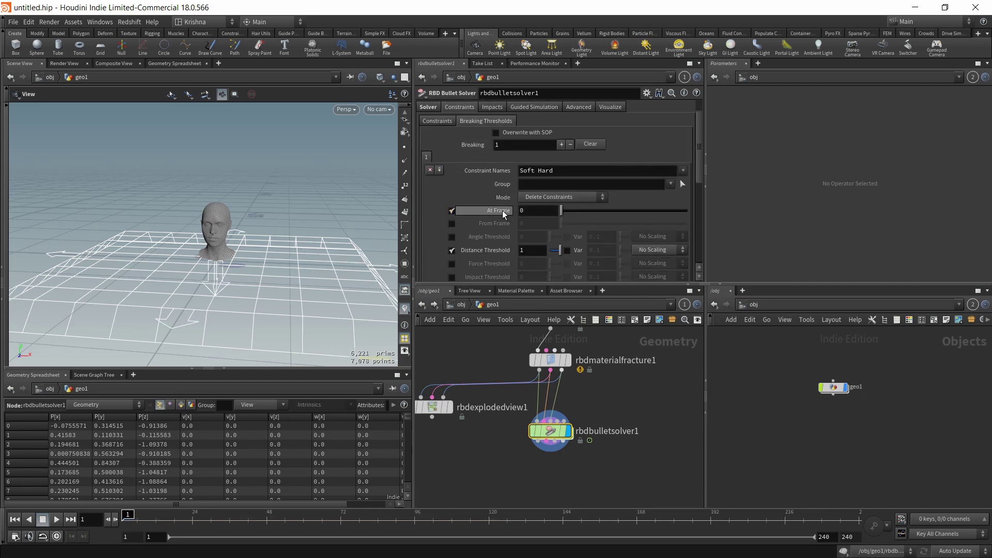
click(523, 211)
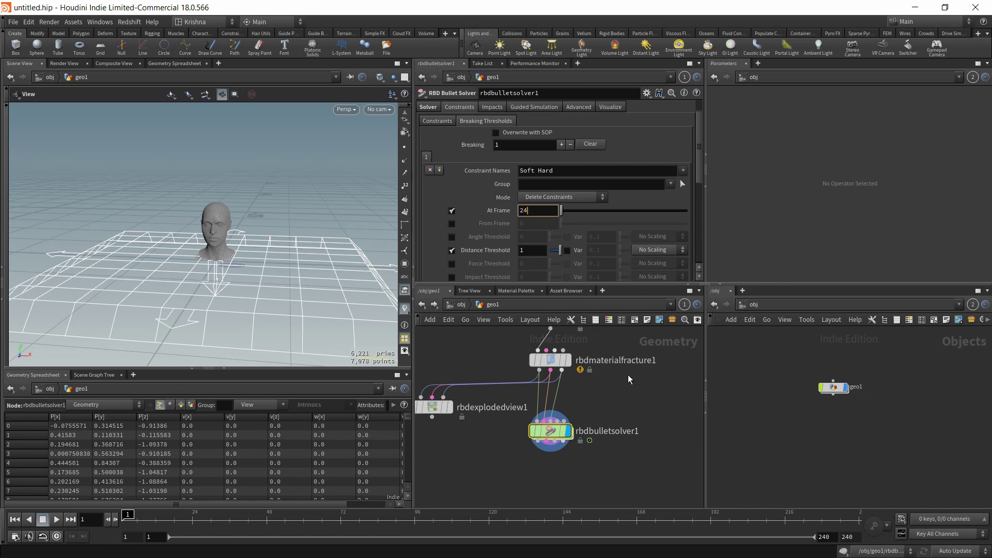
key(Return)
click(549, 198)
click(541, 209)
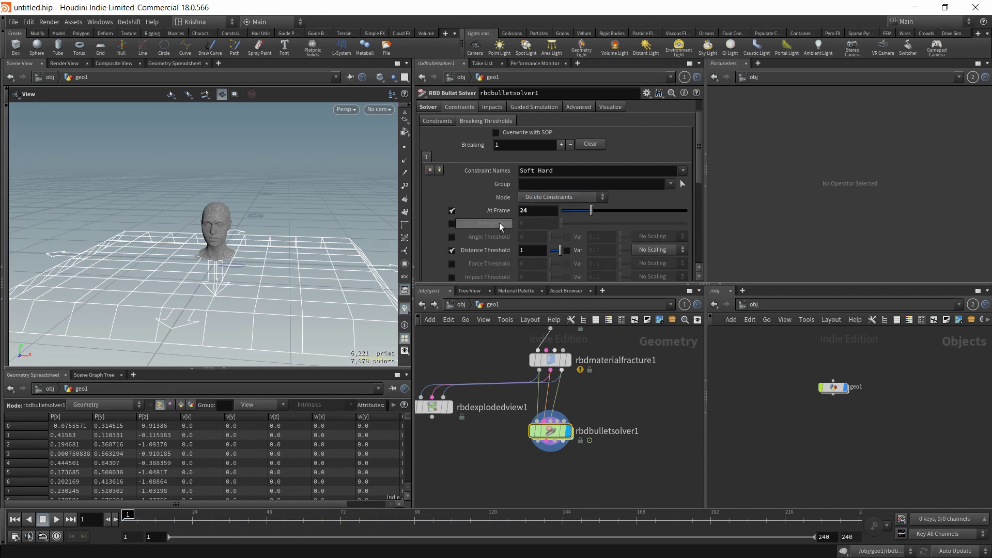
Play the simulation to watch the head shatter, then enter the solver's forces network.
click(50, 519)
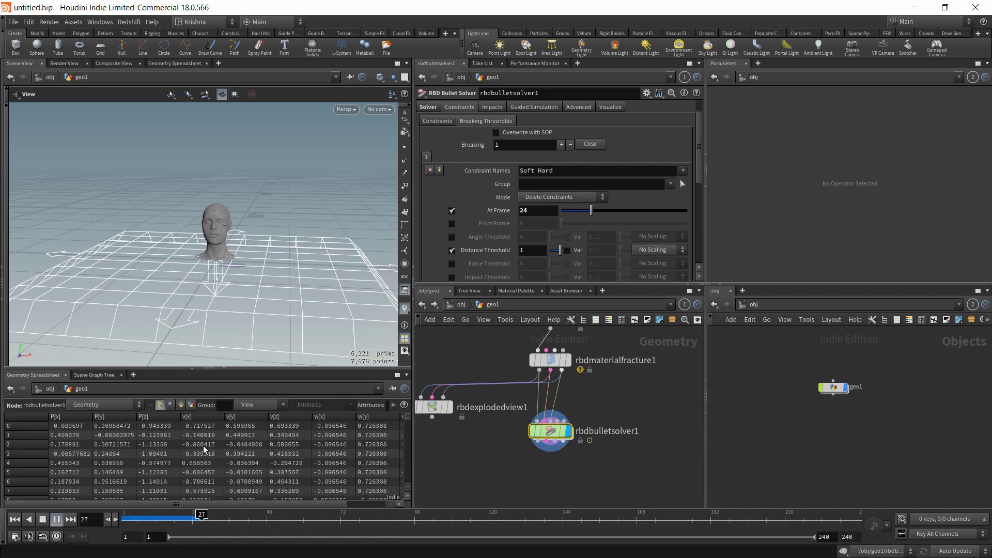
click(44, 520)
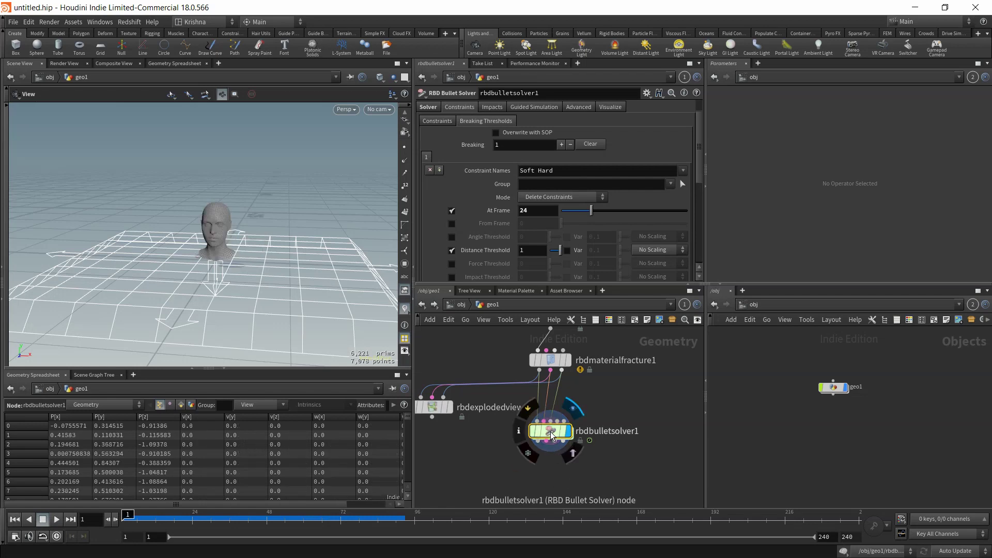
double_click(550, 432)
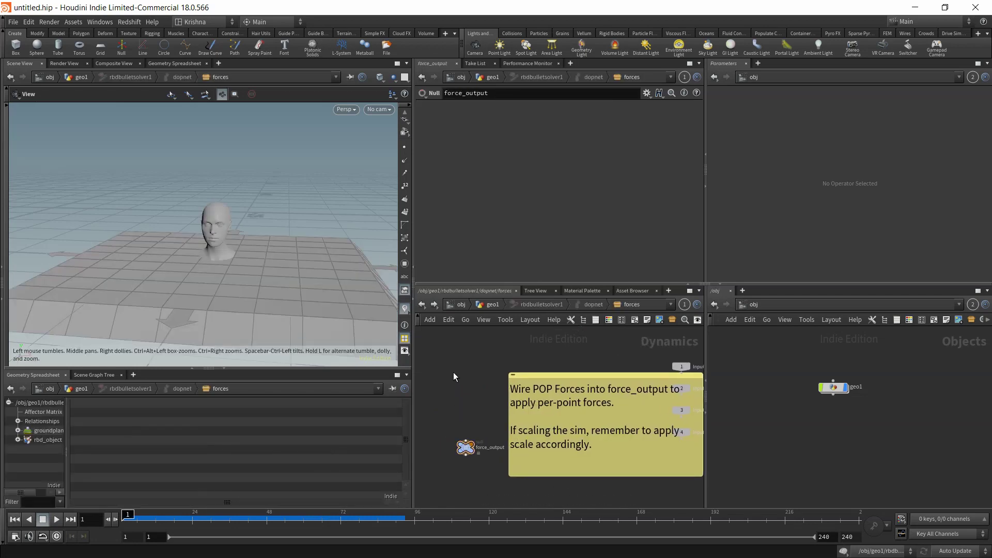
key(Tab)
Add a SOP Solver to the forces network and go inside it.
text(sop solver)
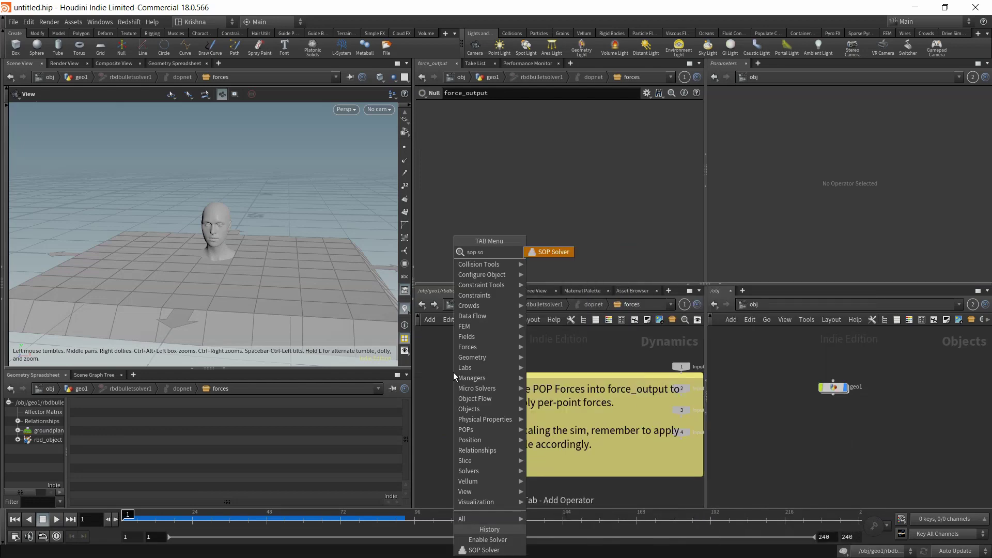
key(Return)
click(454, 372)
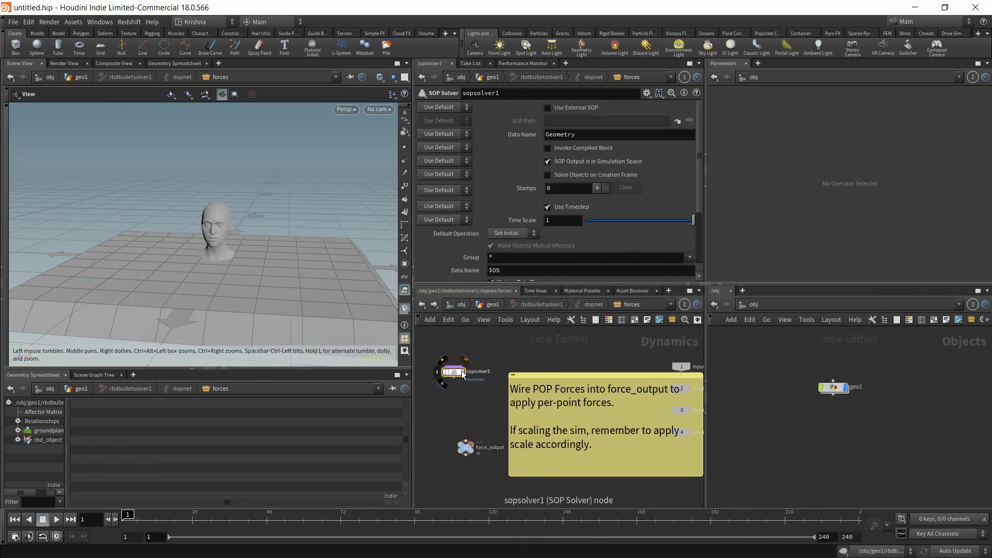
double_click(455, 372)
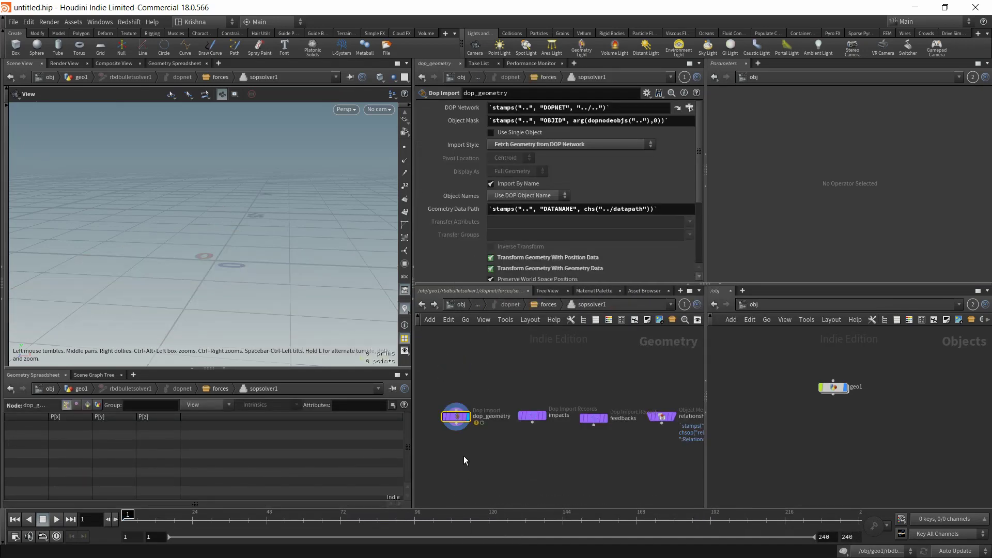
Feed dop_geometry into a Point Velocity node with Add Curl Noise enabled.
key(Tab)
text(point v)
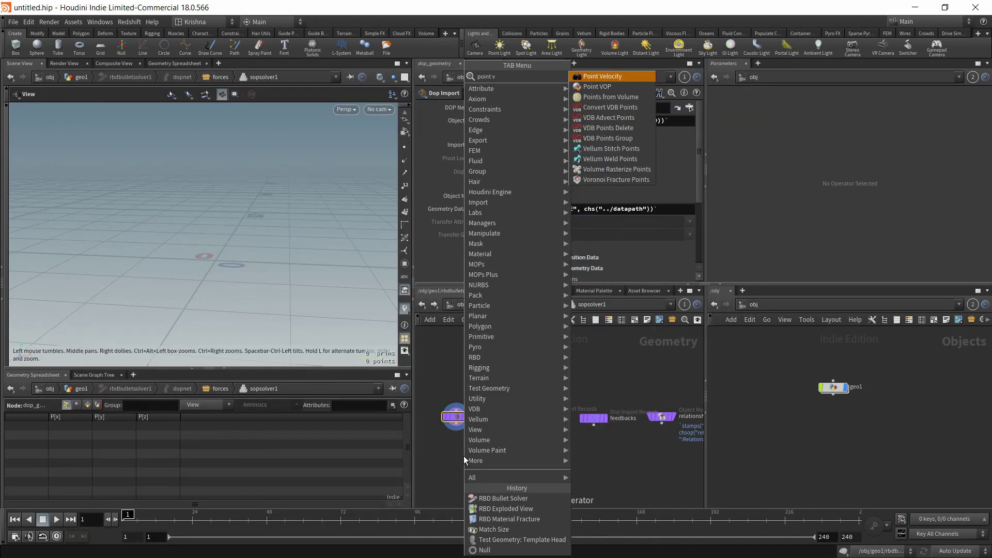
key(Return)
click(463, 456)
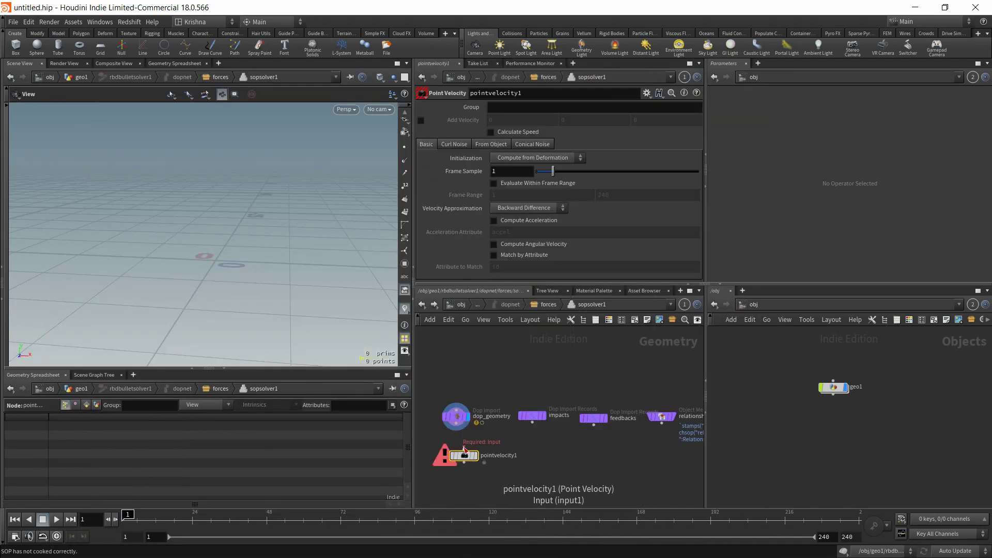
click(457, 426)
click(465, 449)
drag(469, 456, 455, 454)
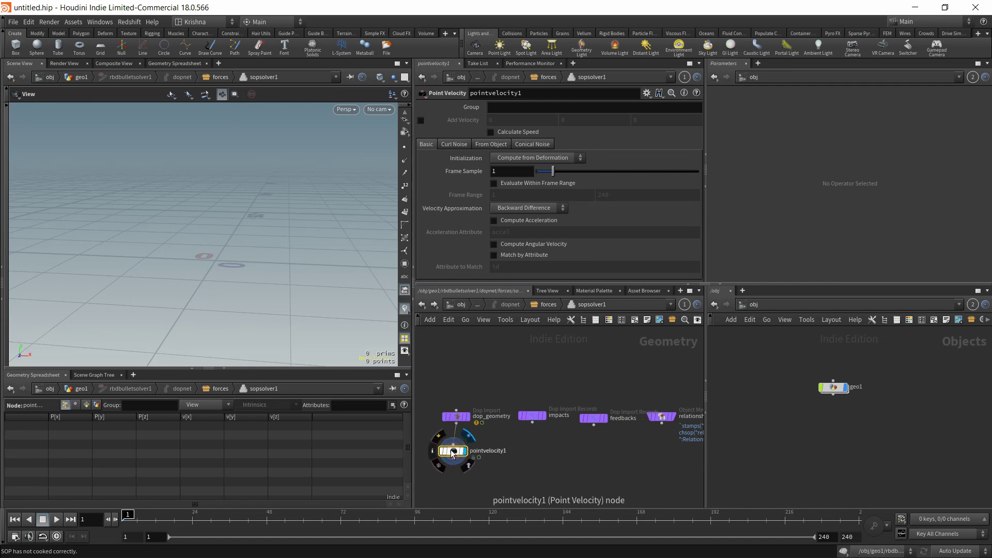
click(451, 144)
click(494, 157)
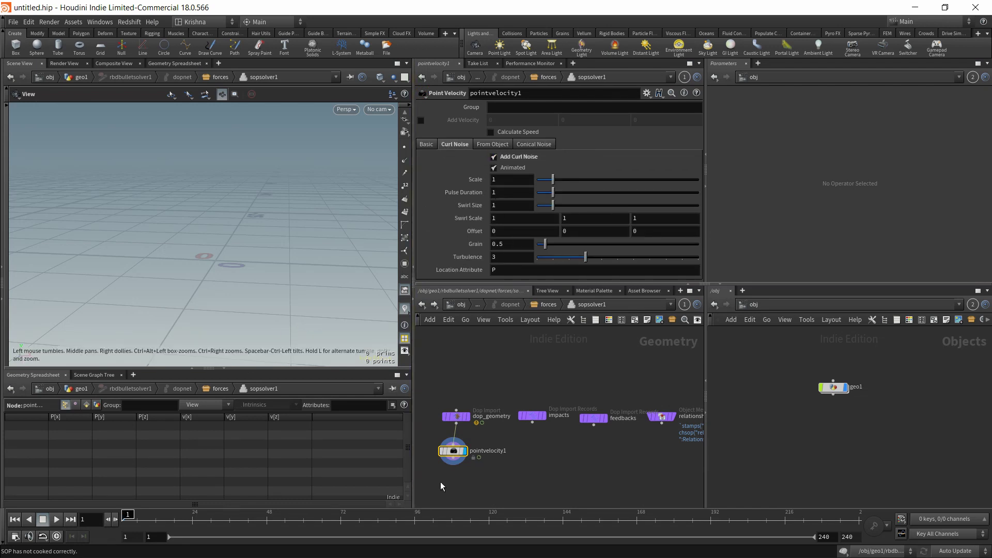
click(542, 307)
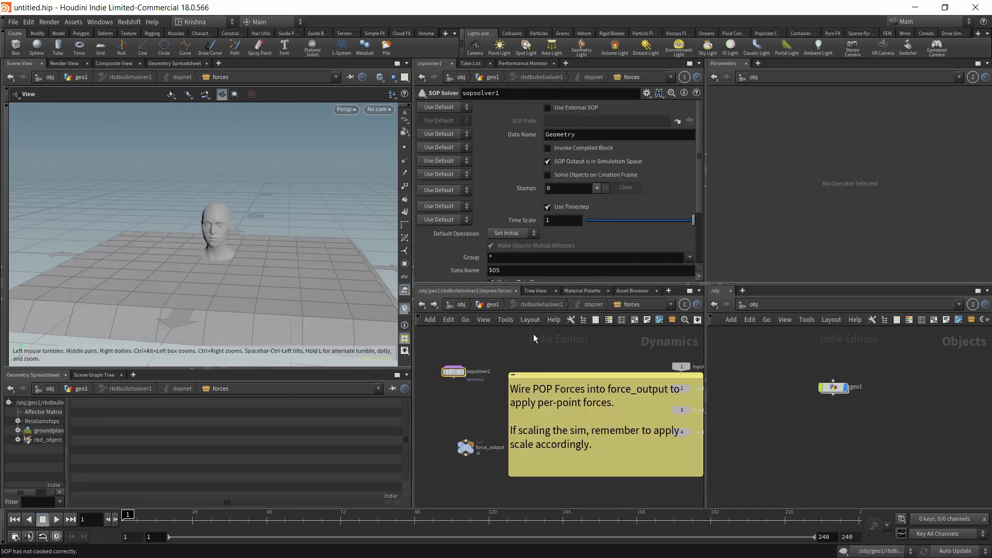
Wire sopsolver1 into force_output and display pointvelocity1 inside the SOP Solver.
drag(468, 447, 465, 384)
double_click(448, 373)
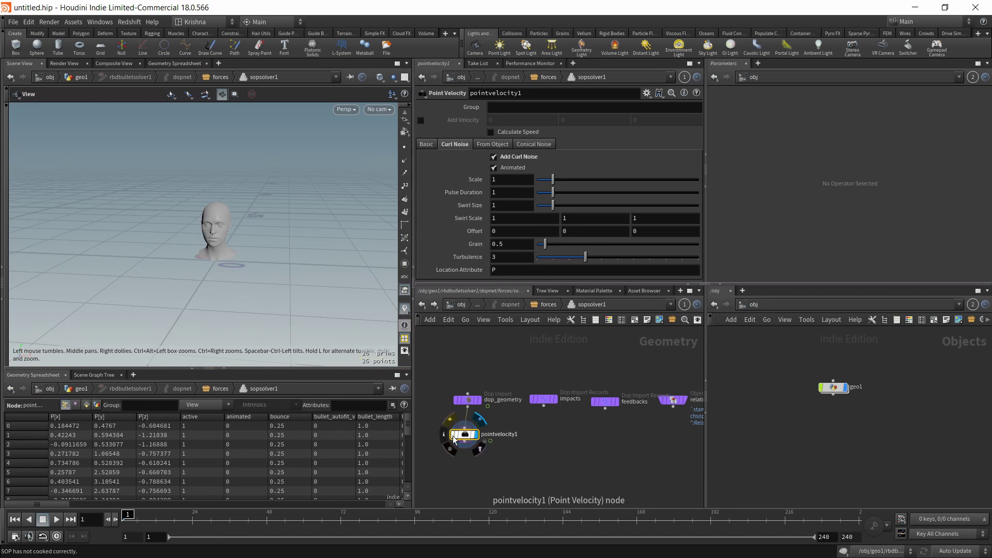
middle_click(442, 435)
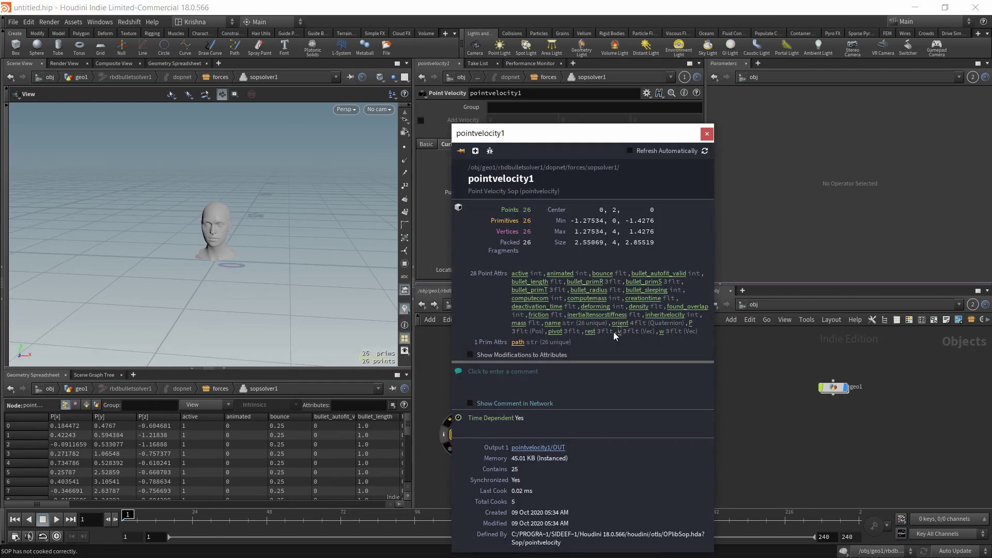
click(405, 309)
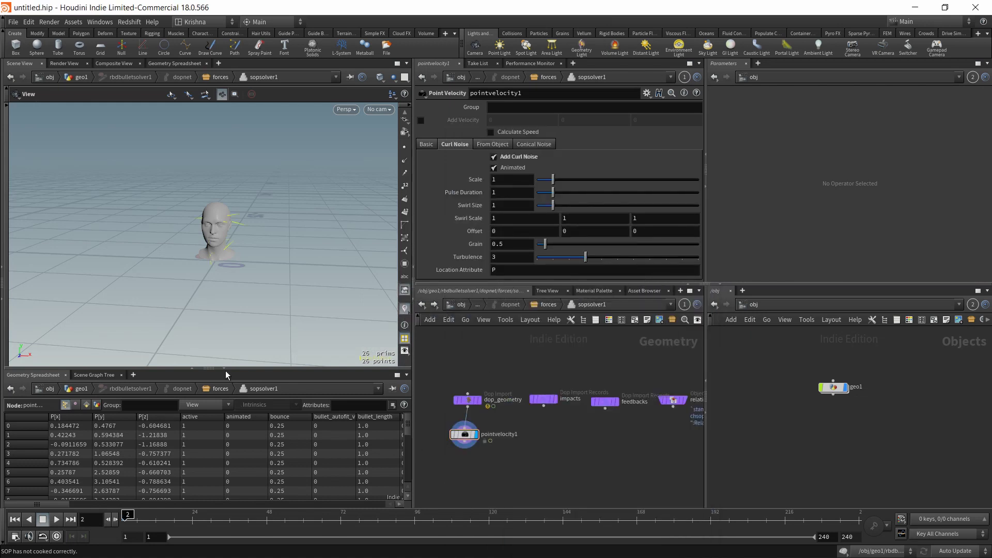
click(476, 438)
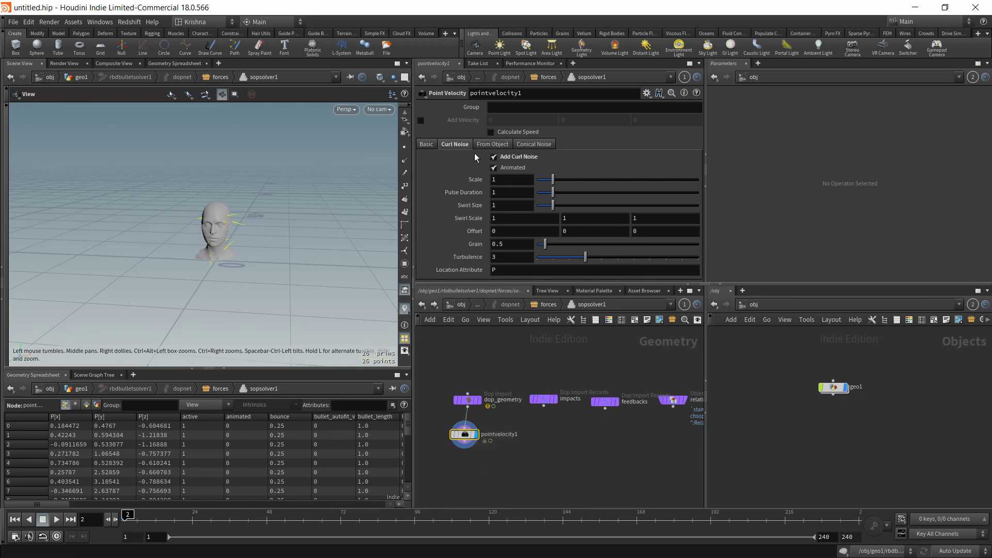
Set the curl noise Scale to 2 and Grain to 2, then rewind to frame 1.
click(510, 181)
text(2)
key(Return)
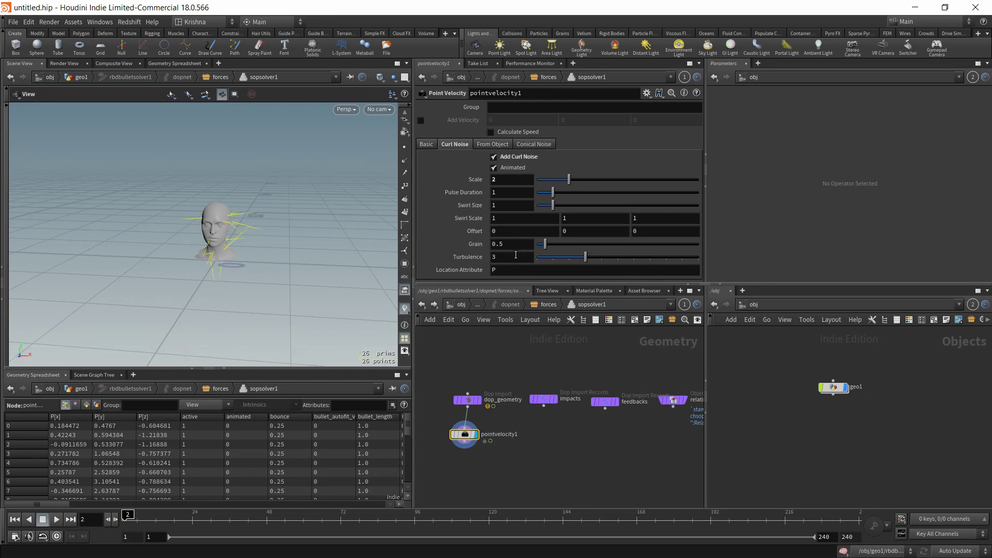
click(514, 245)
text(2)
key(Return)
drag(260, 258, 206, 267)
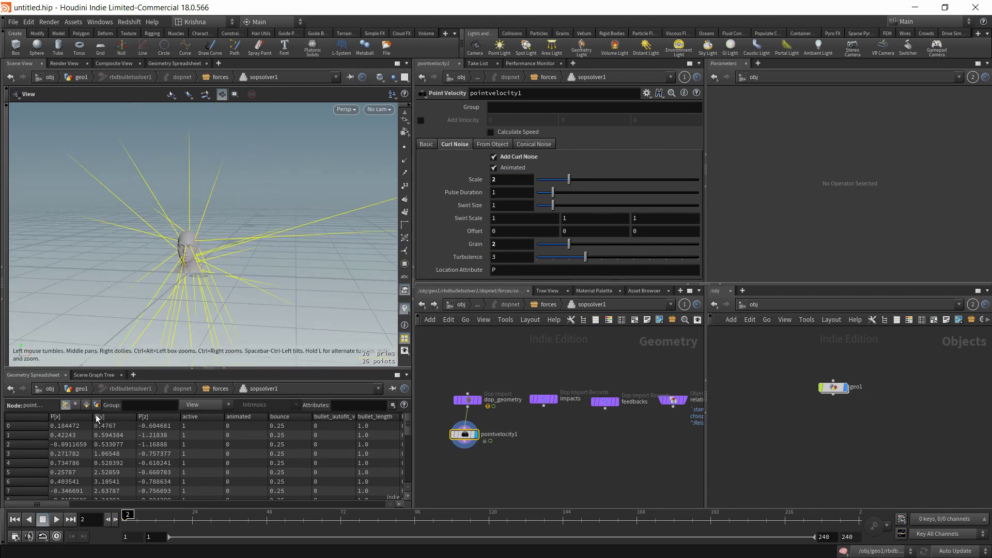
click(14, 520)
From geo1, play the curl-noise simulation, rewind to frame 1, then enter rbdbulletsolver1's forces network.
click(545, 305)
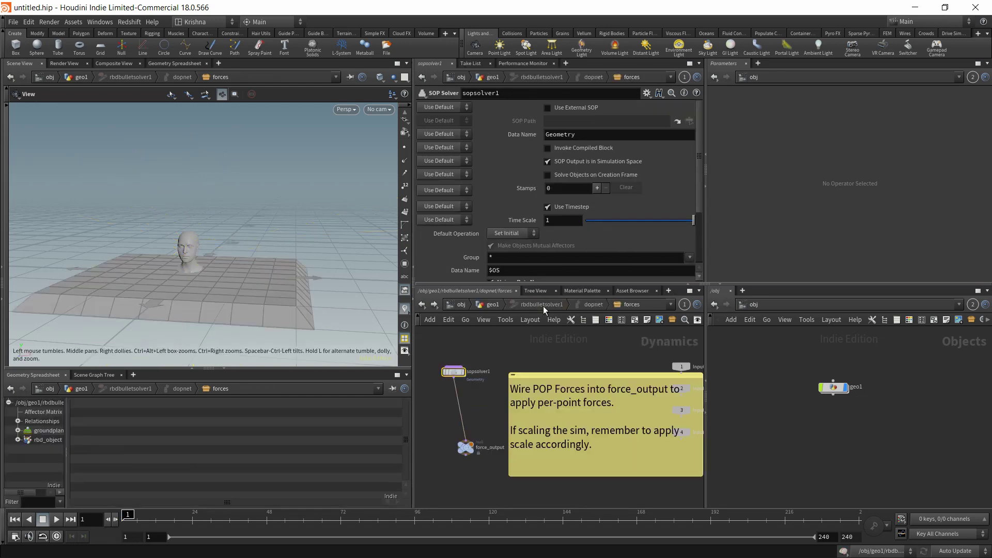
click(495, 305)
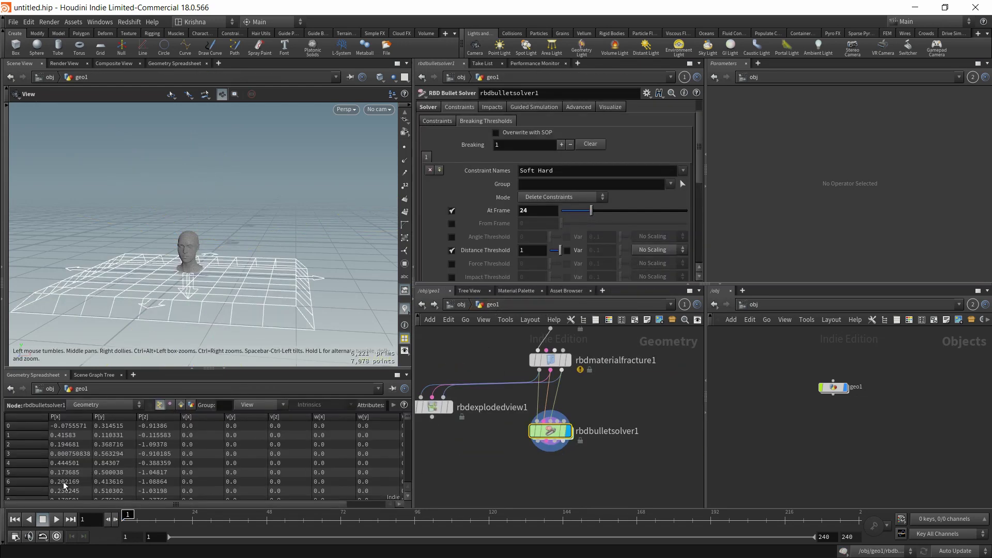
click(53, 520)
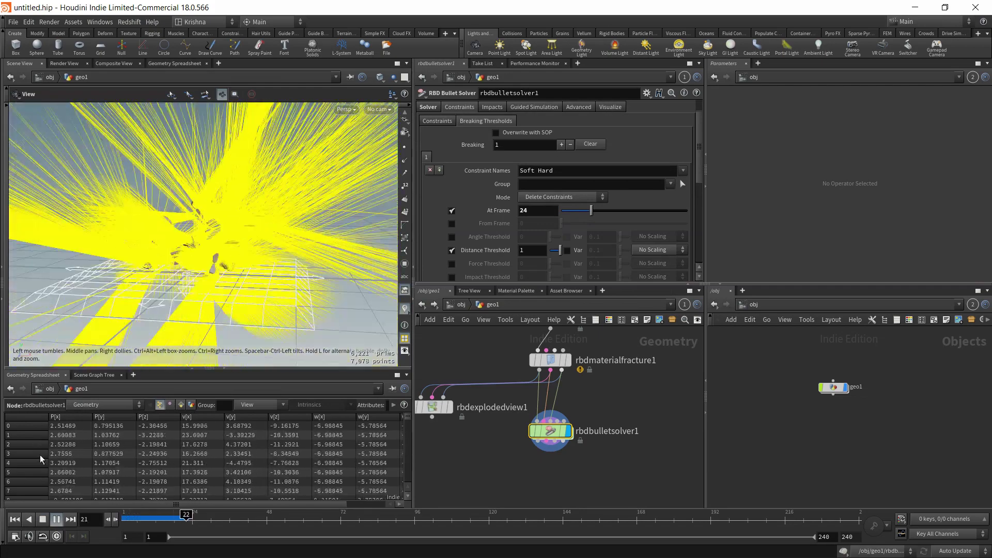
click(42, 520)
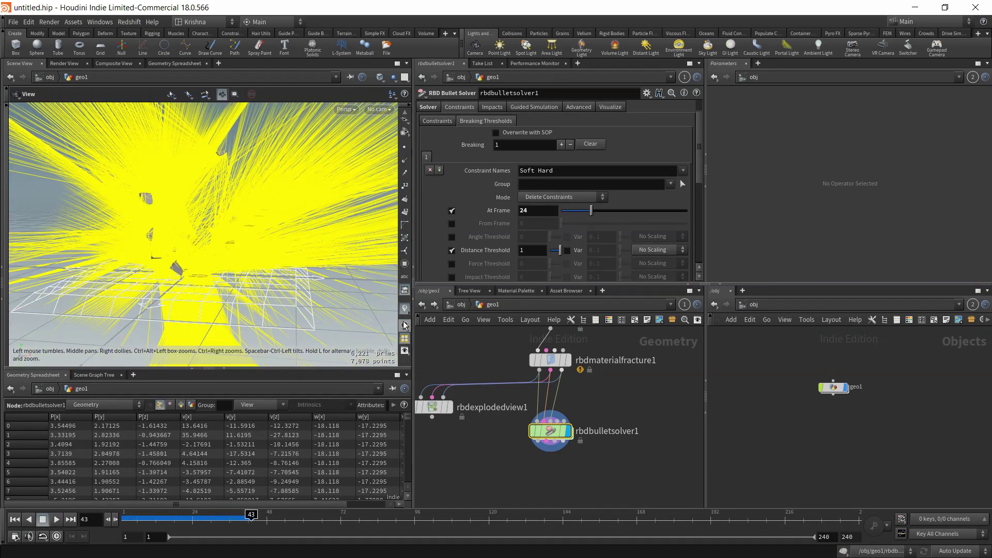
click(43, 520)
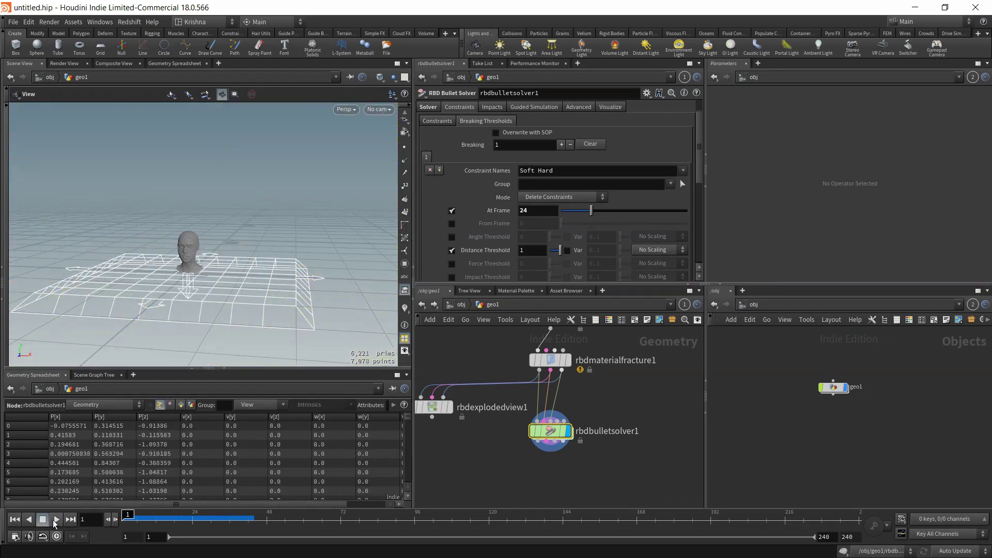
click(54, 520)
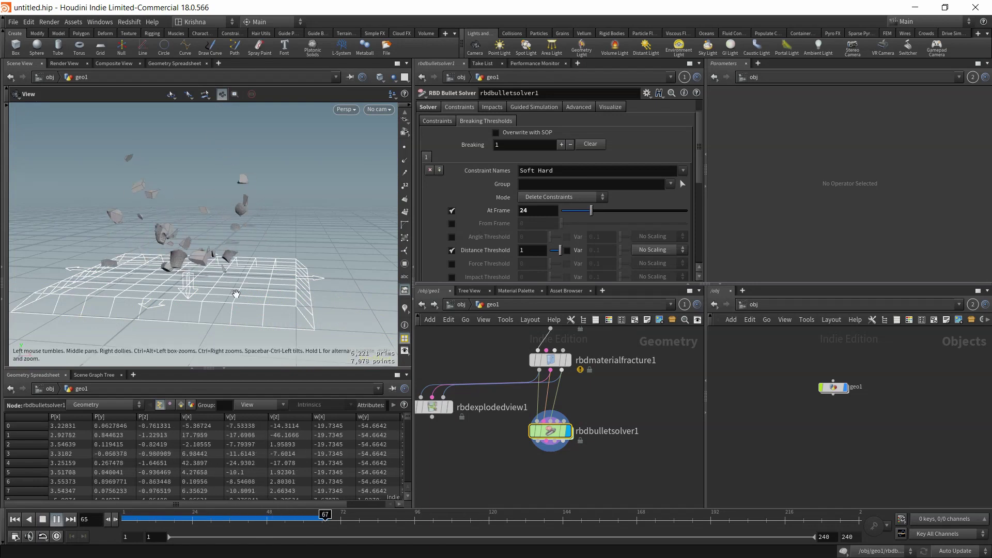
click(42, 520)
click(15, 520)
mouse_move(539, 433)
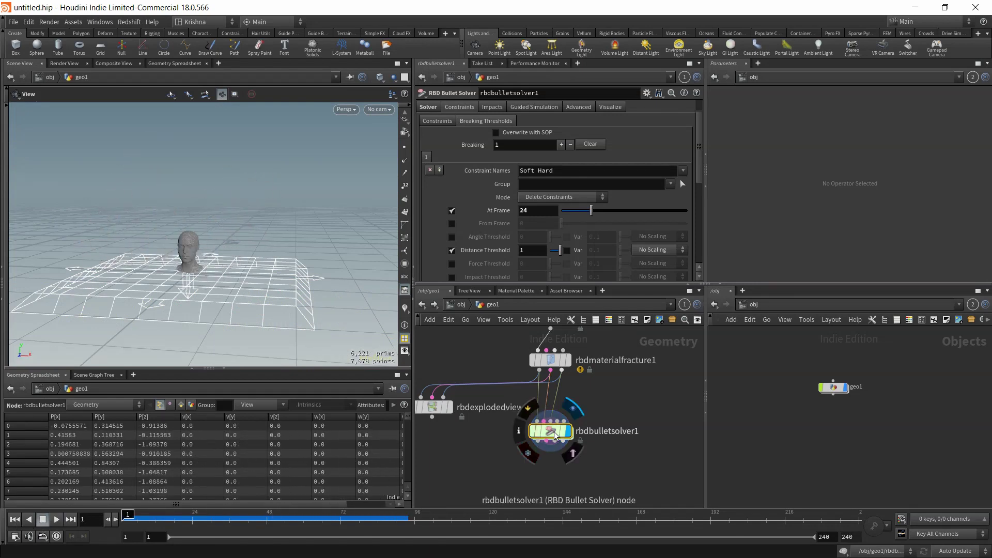
double_click(553, 433)
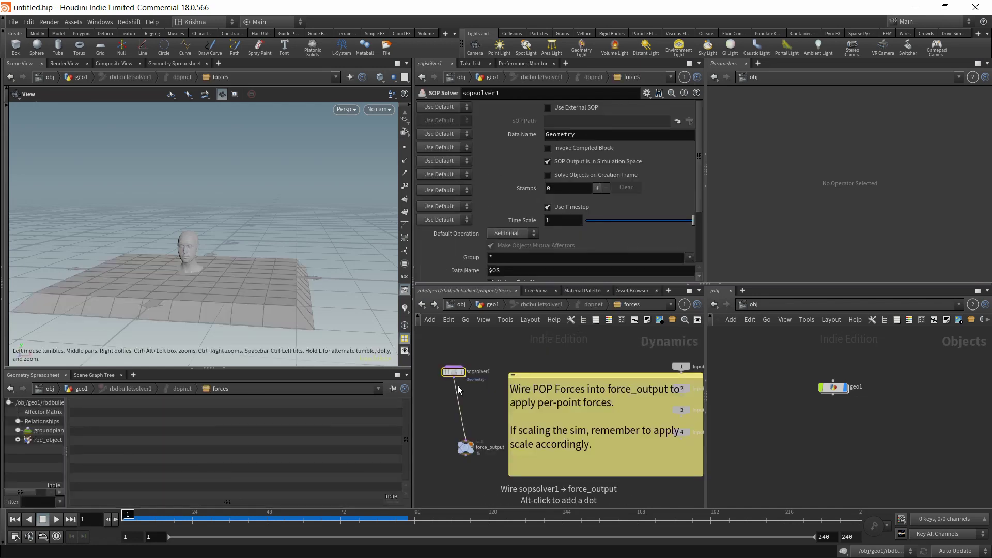
Add an Enable Solver node after sopsolver1 and show geo1's network in the second pane.
key(Tab)
text(pop force)
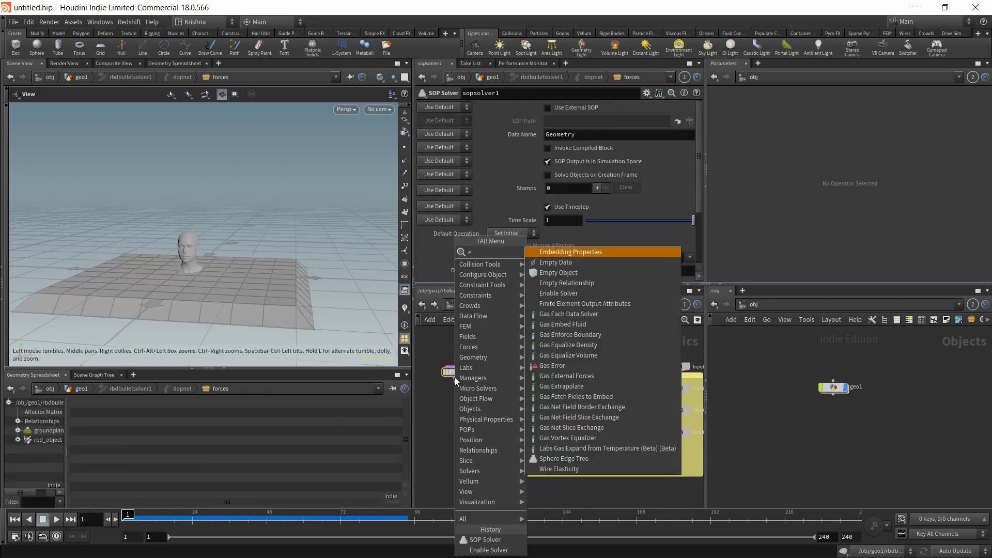
key(Return)
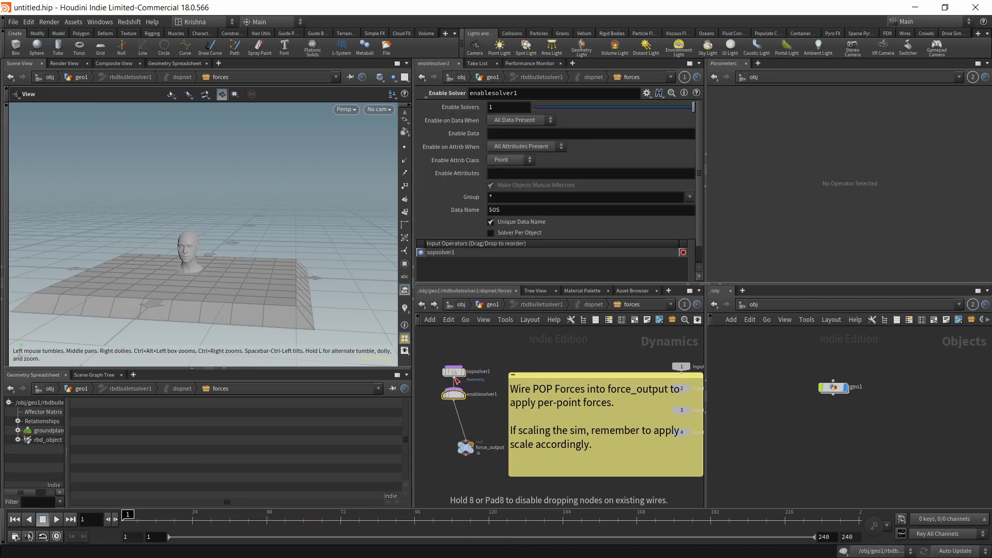
click(834, 382)
double_click(836, 386)
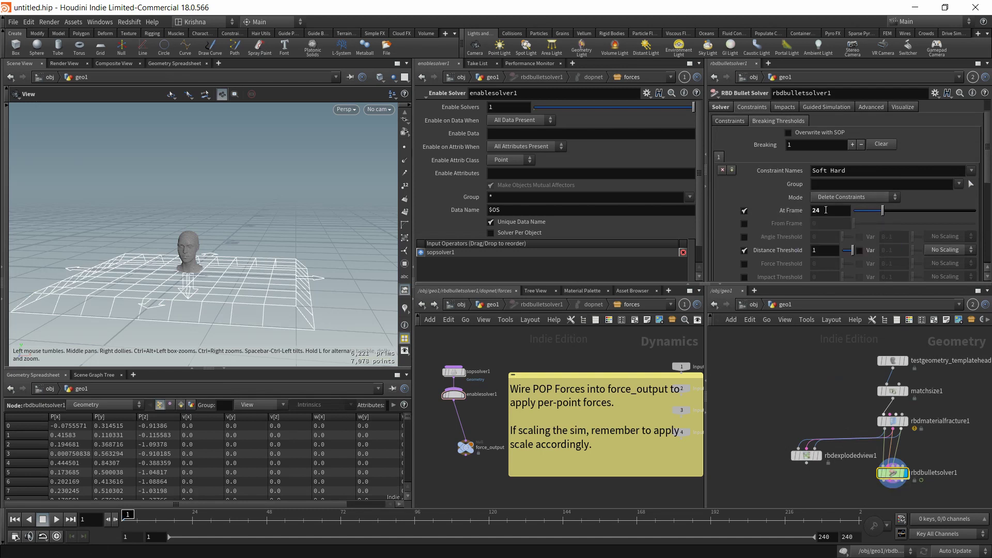
Set enablesolver1's Enable Solvers to $F==24 and replay the simulation from geo1.
click(454, 395)
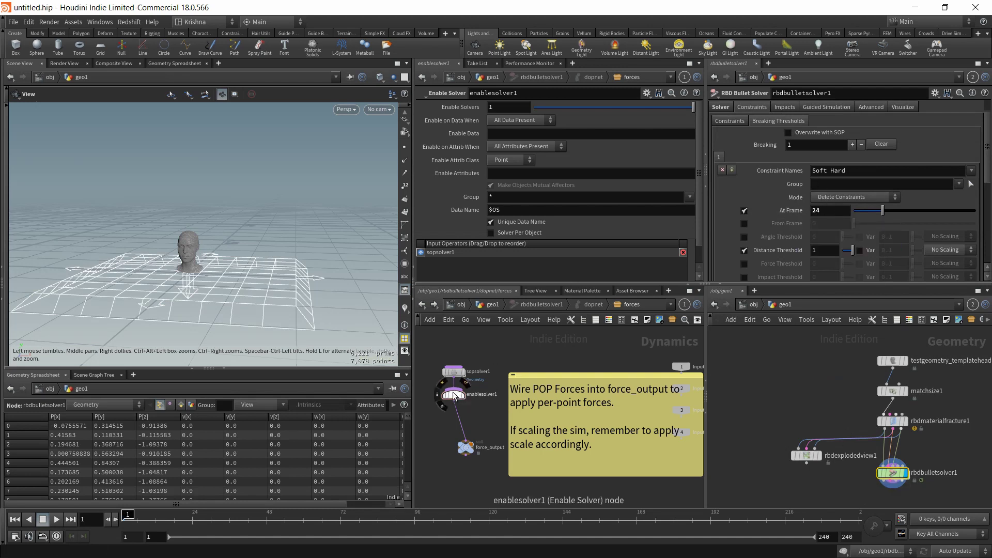
double_click(510, 106)
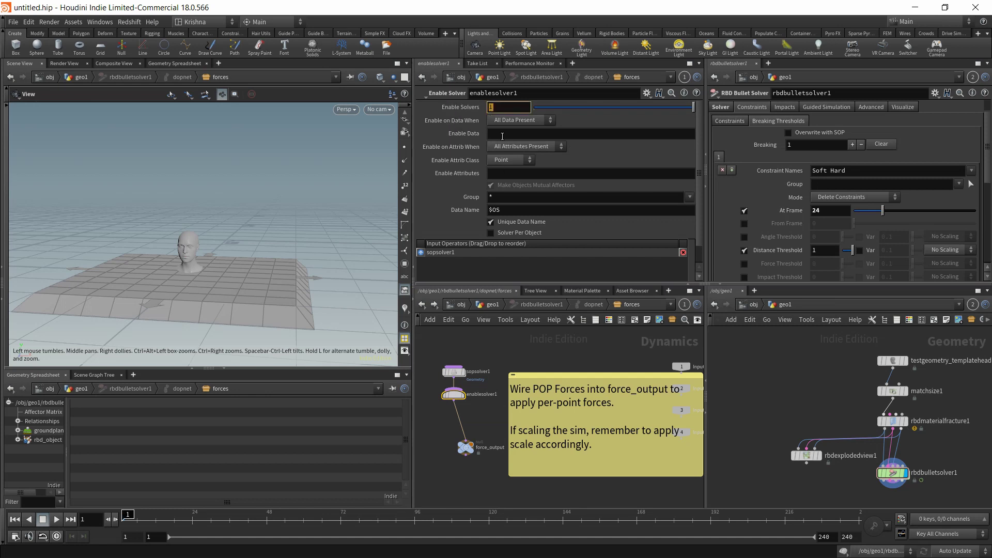
text($F)
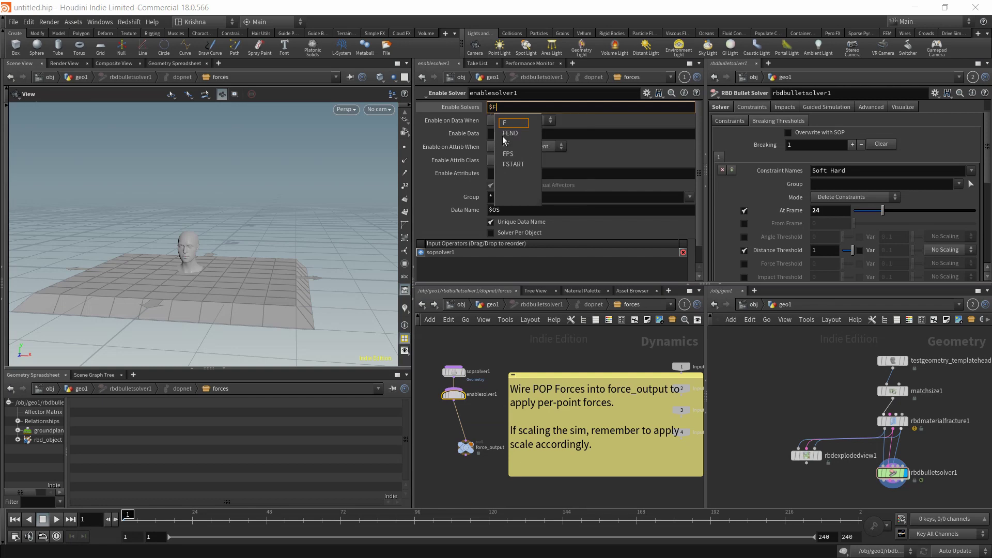
text(==24)
key(Return)
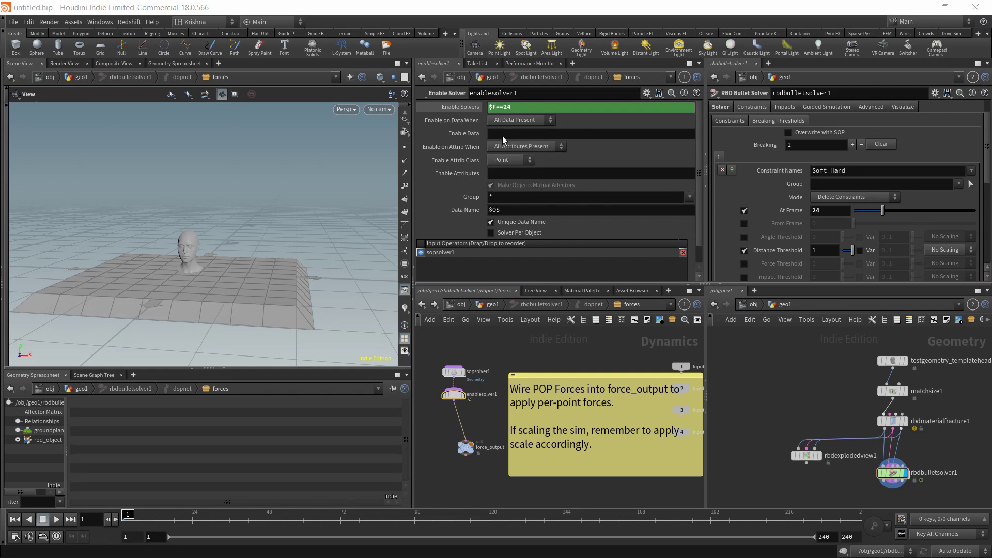
click(481, 306)
click(56, 519)
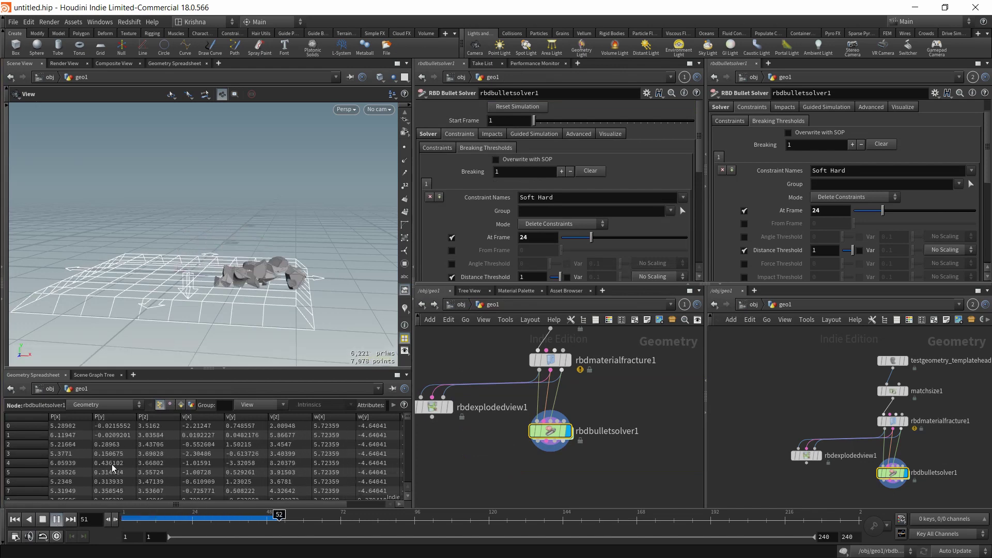
Change enablesolver1's Enable Solvers expression in the forces network from $F==24 to $F==25.
click(42, 519)
click(19, 520)
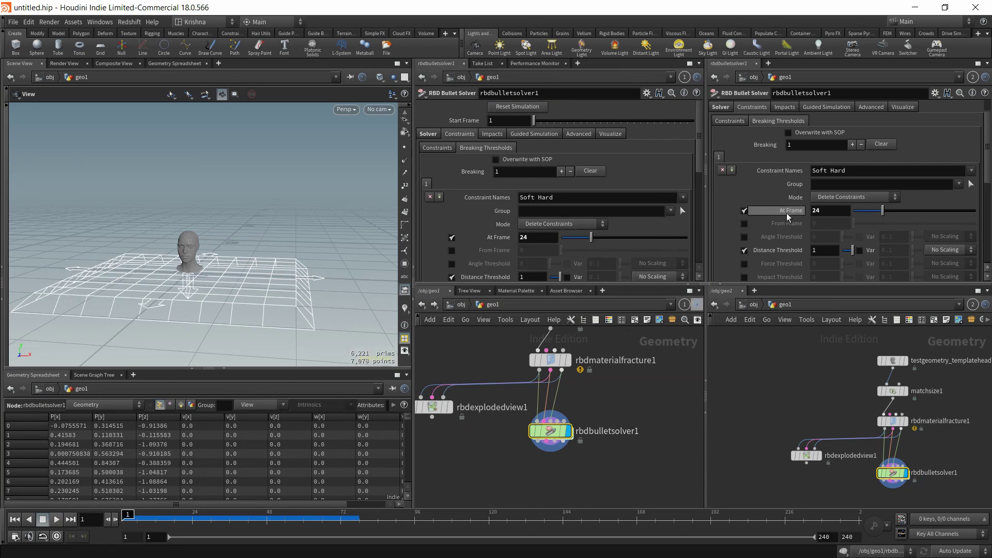
double_click(549, 433)
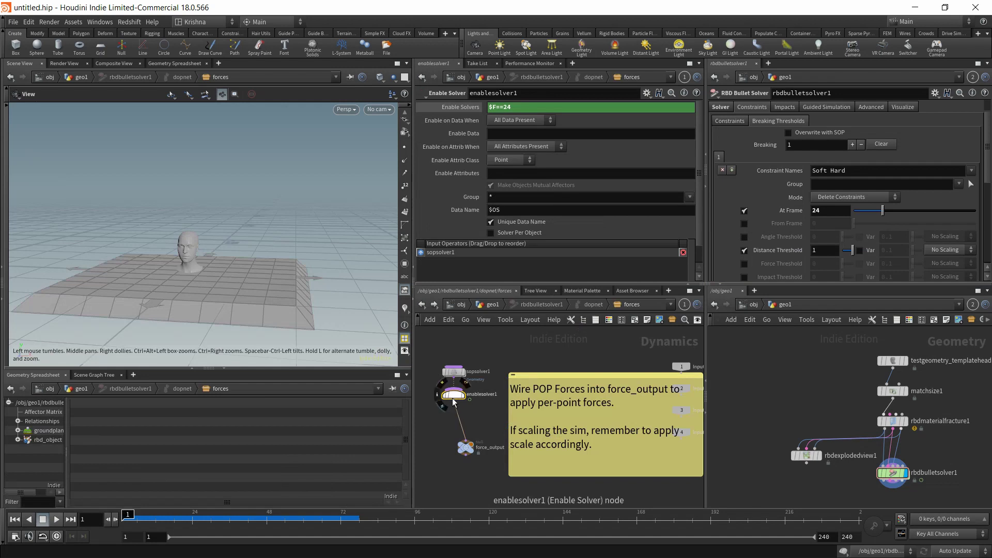
click(506, 107)
text(2)
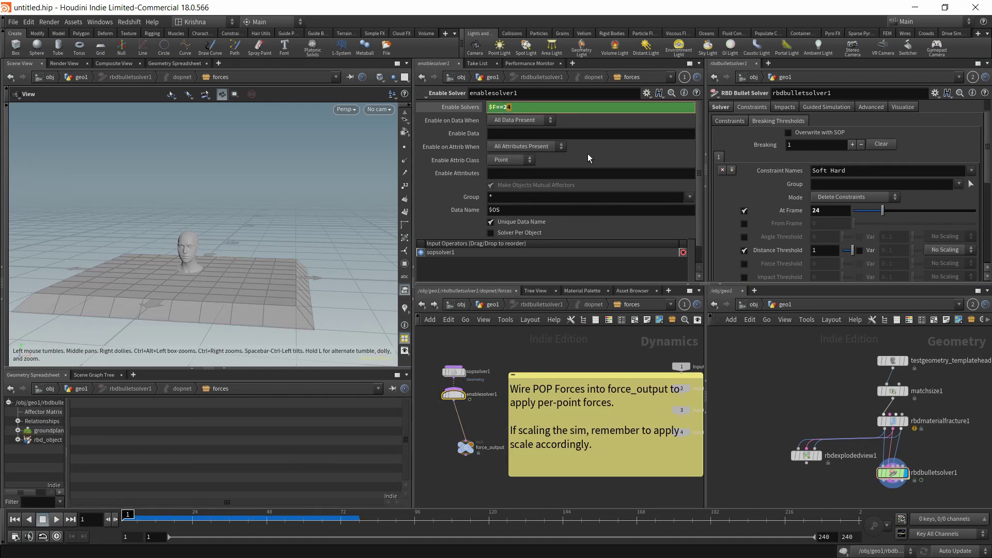
key(Delete)
text(5)
key(Return)
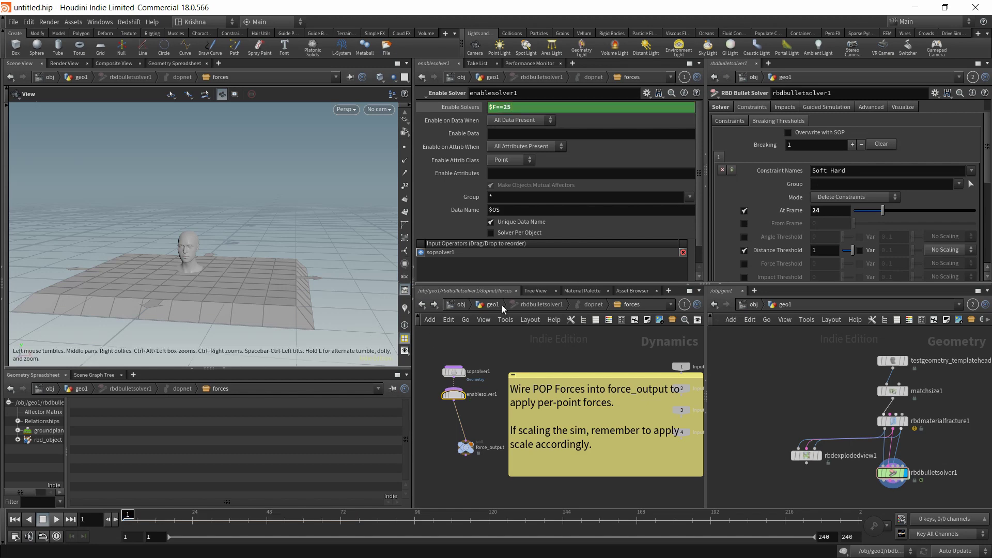
Return to geo1 and replay the simulation to check the burst, then reset to frame 1.
click(491, 305)
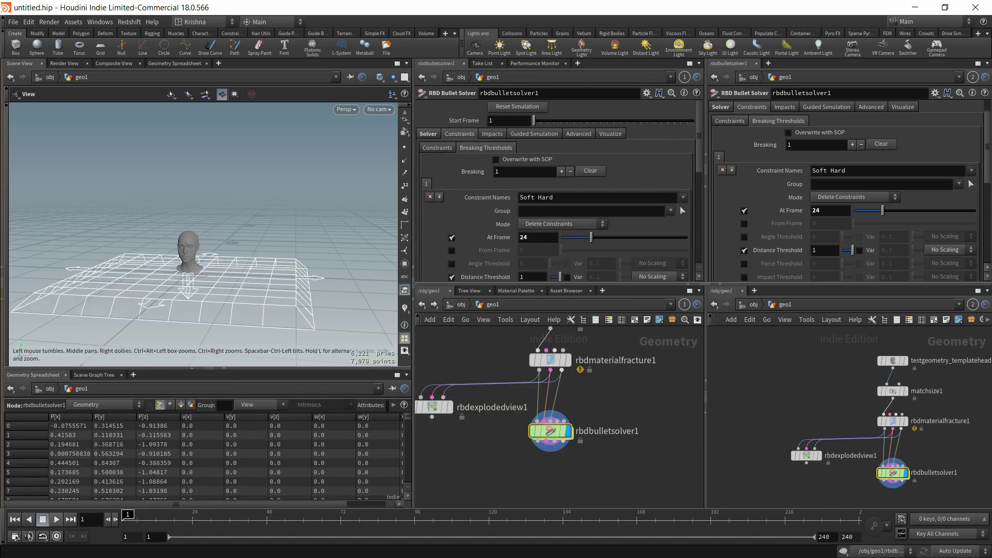
click(56, 520)
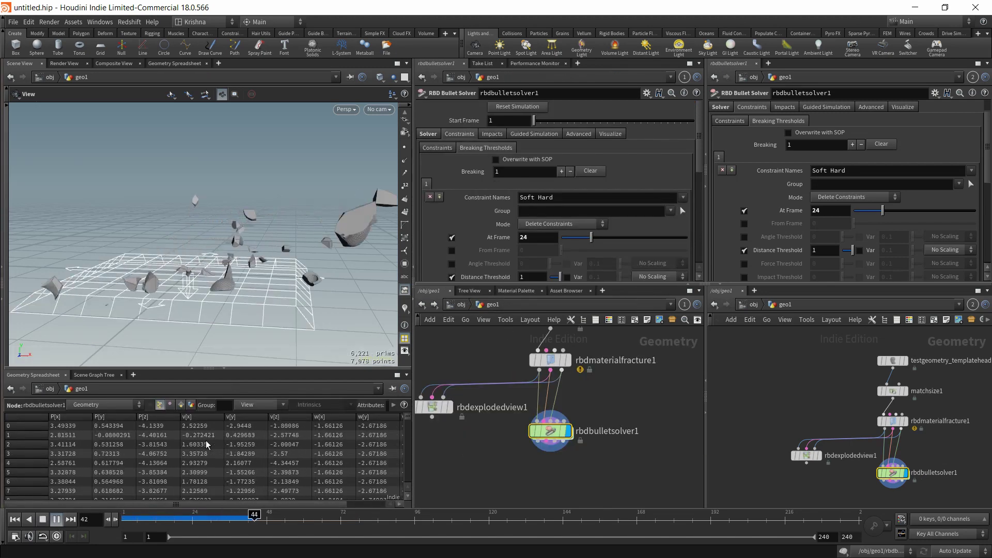
click(15, 520)
Place a Null node beside the solver and name it frame.
key(Tab)
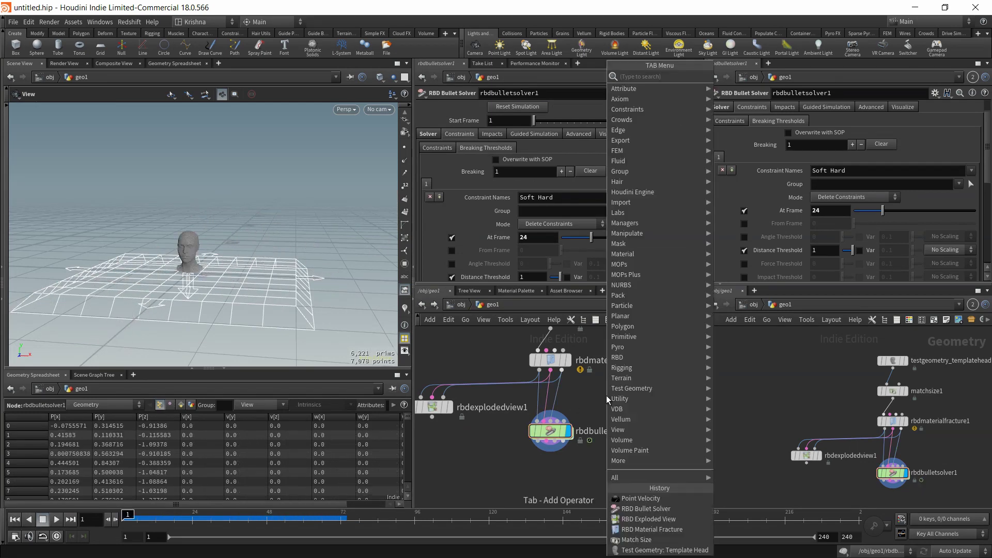
text(nul)
key(Return)
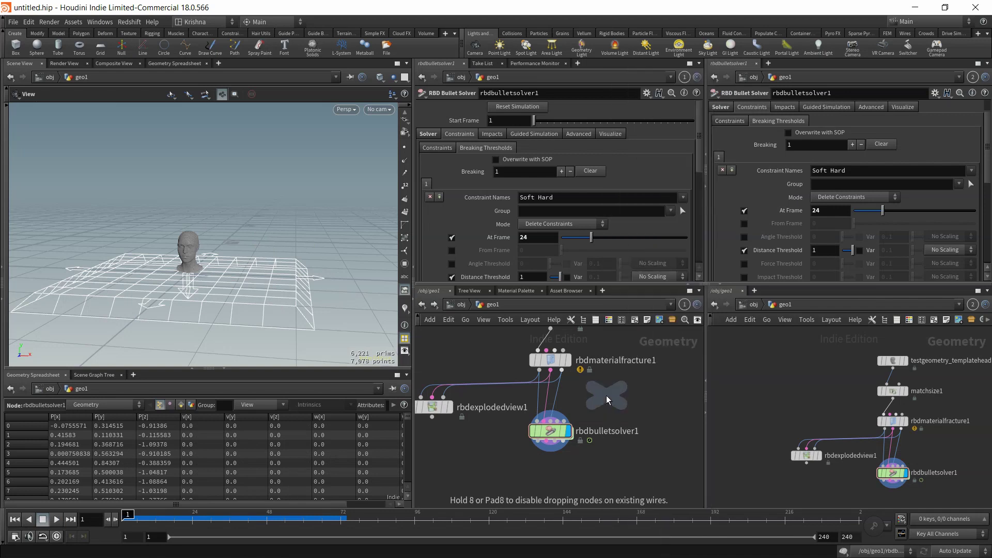
click(622, 396)
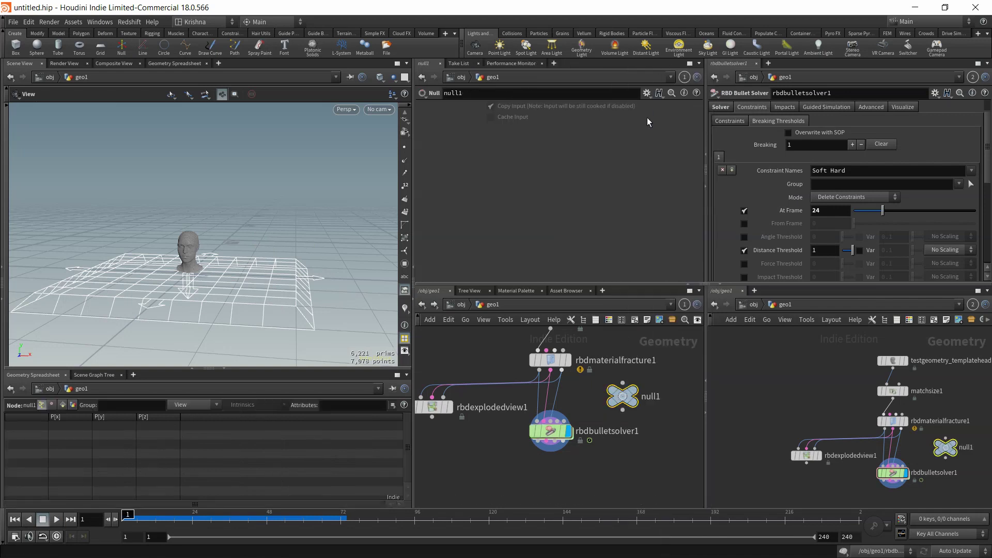
double_click(652, 396)
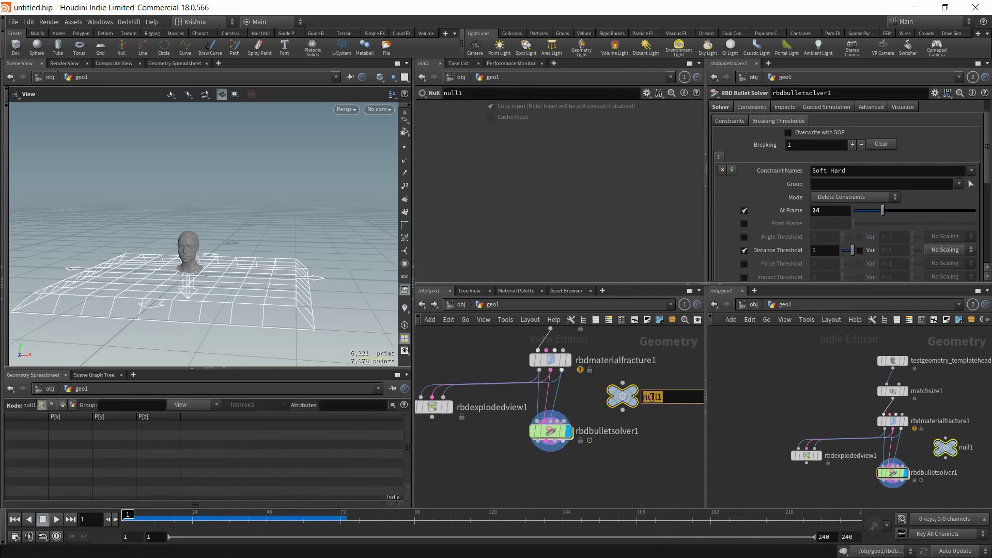
text(frame)
key(Return)
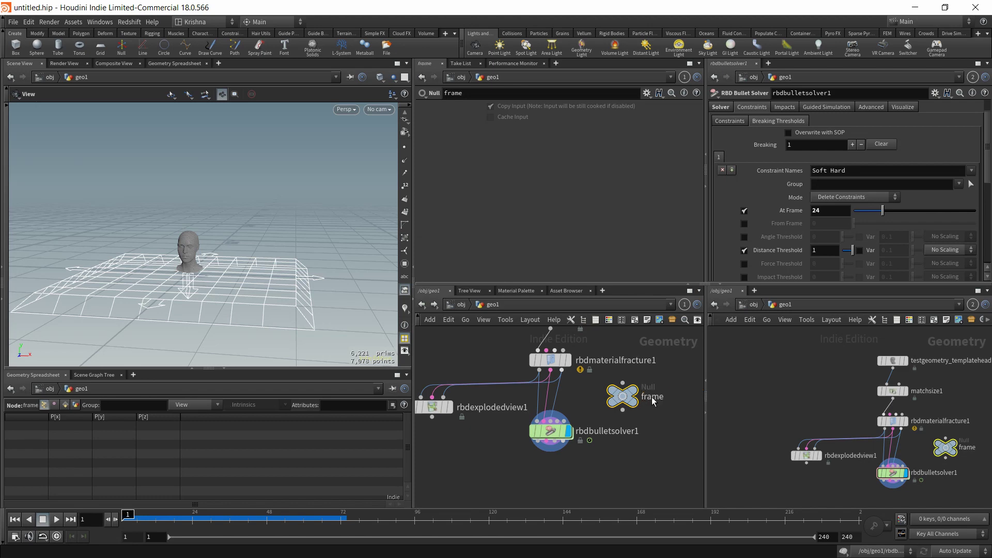
Add an integer parameter named exp_frame, labelled Explosion Frame, to the frame null.
click(646, 93)
click(653, 104)
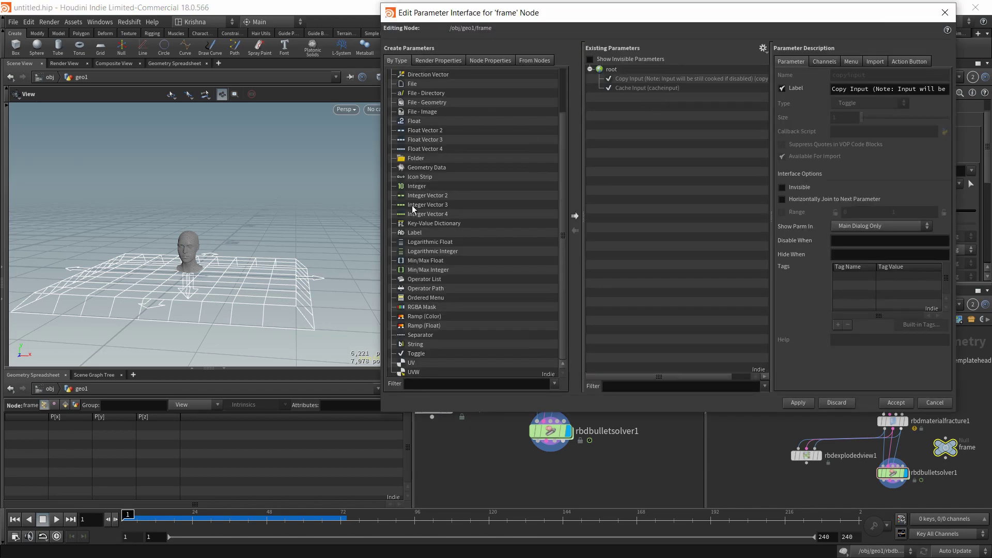
drag(410, 186, 610, 73)
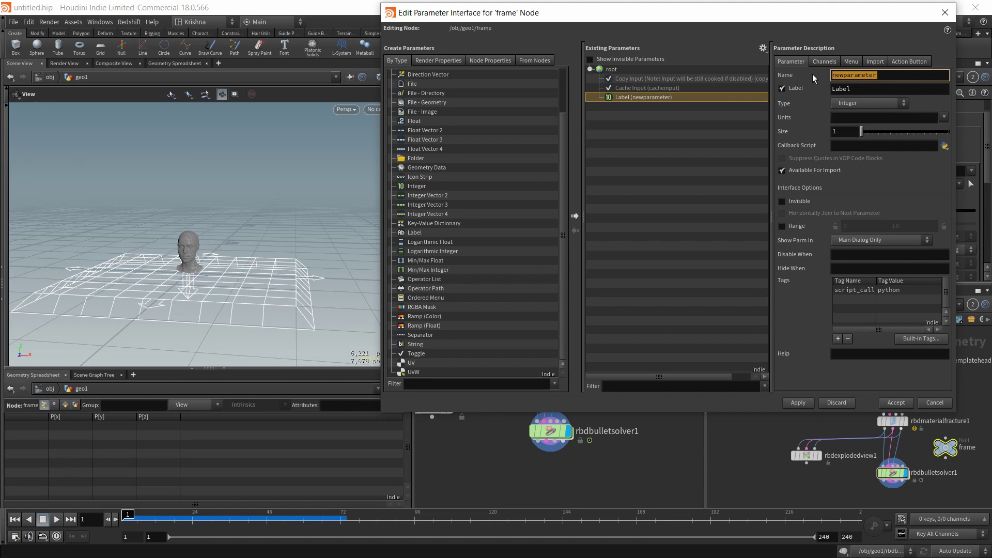
text(exp_frame)
key(Tab)
text(E)
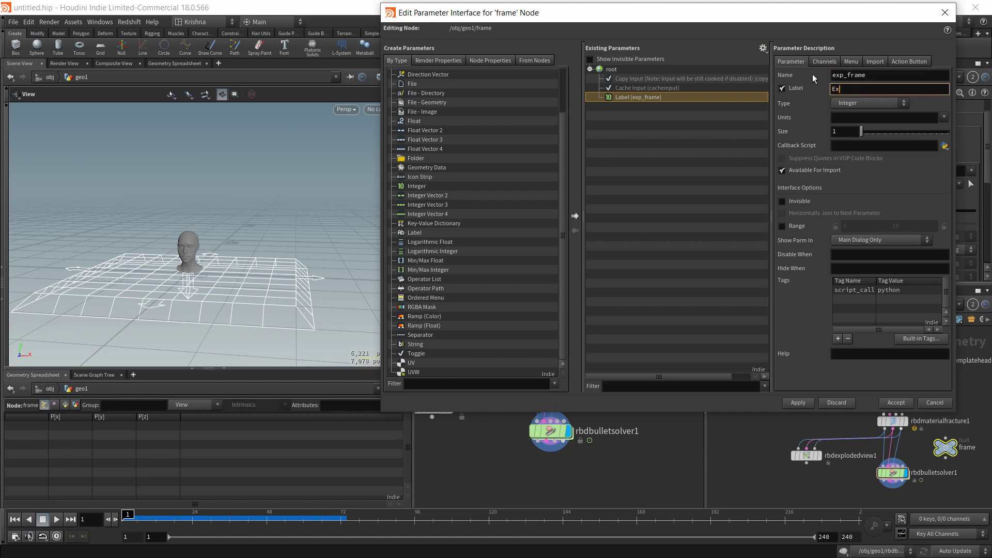
text(xplosion Frame)
key(Return)
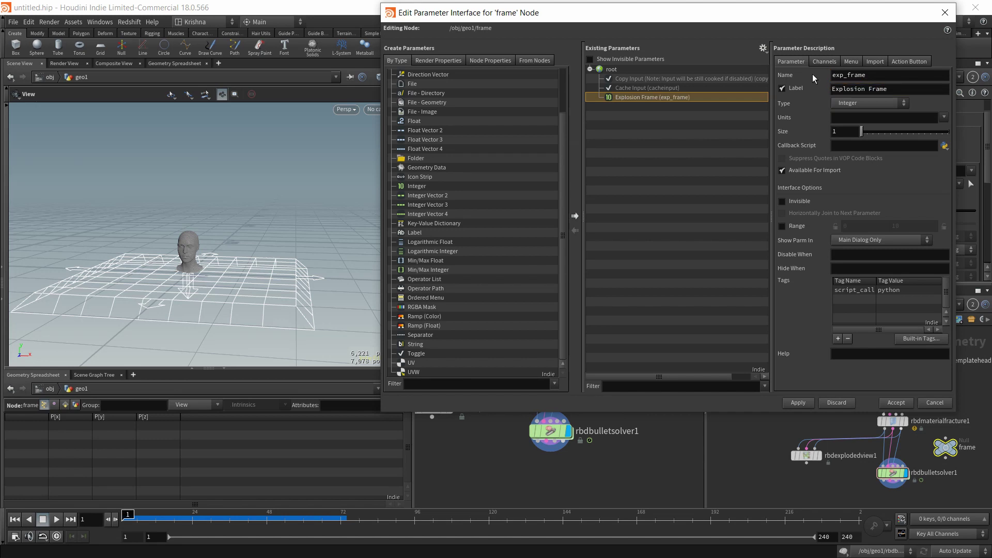
Give Explosion Frame a value range with maximum 240 and accept the new parameter.
click(782, 226)
drag(906, 225, 888, 225)
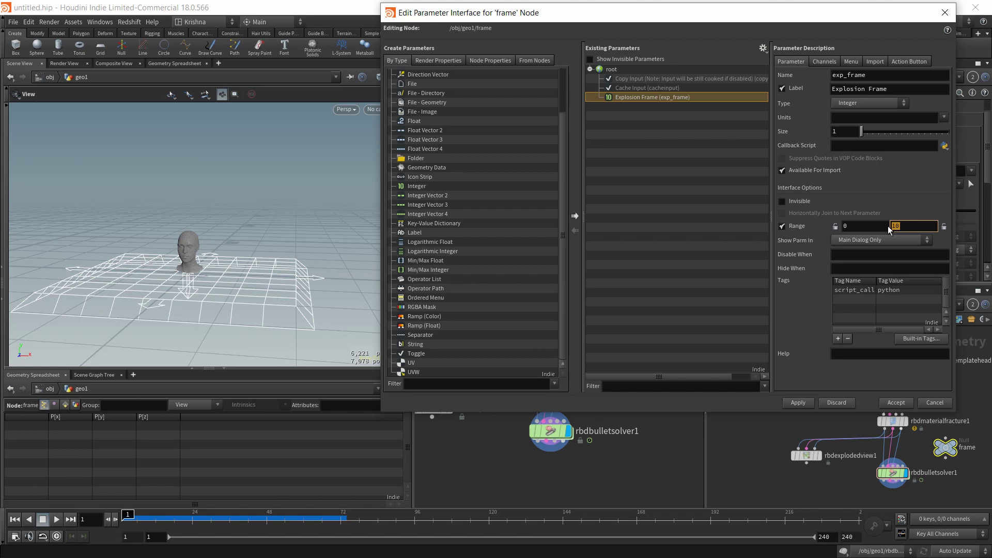
text(240)
click(844, 228)
click(896, 402)
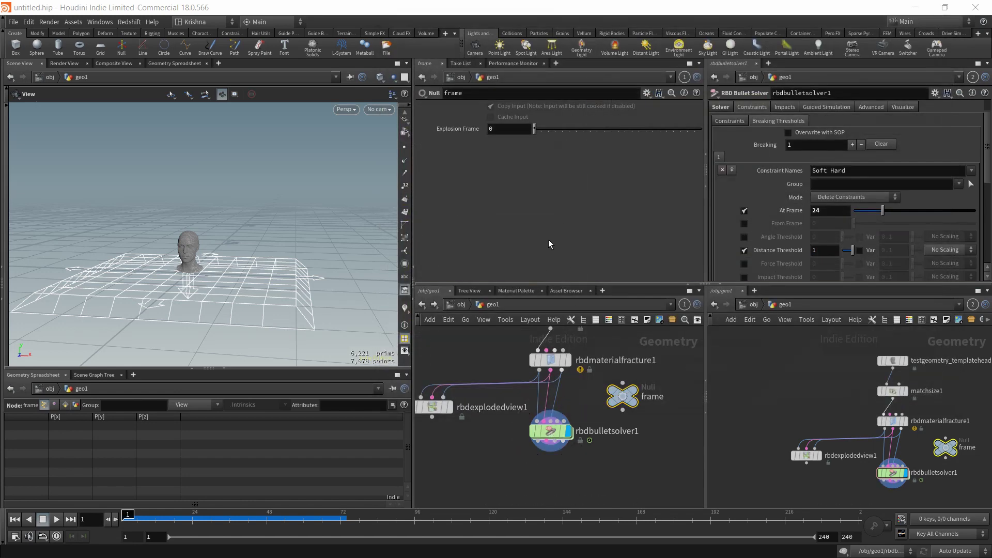
click(502, 133)
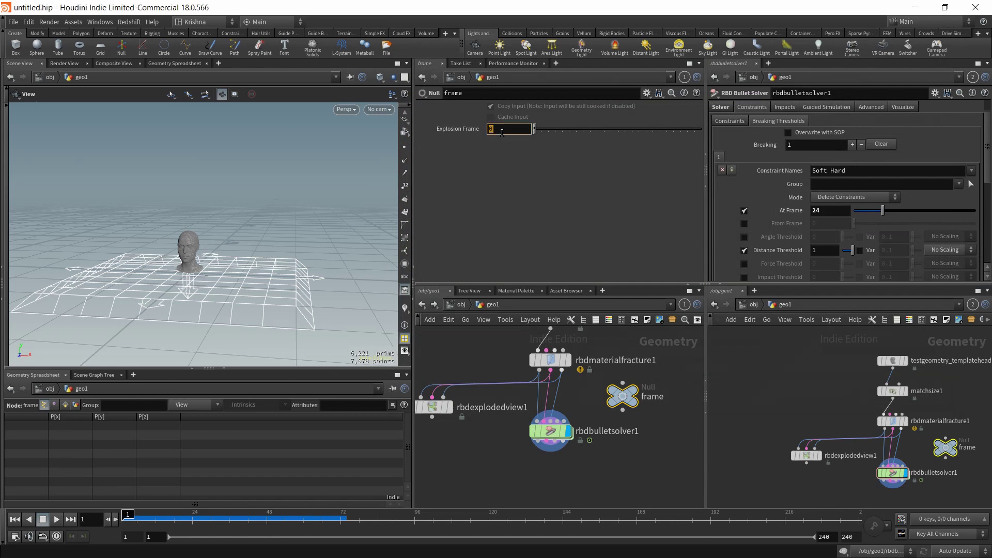
Set Explosion Frame to 24 and paste it as a relative reference into the bullet solver's At Frame.
text(24)
key(Return)
right_click(500, 130)
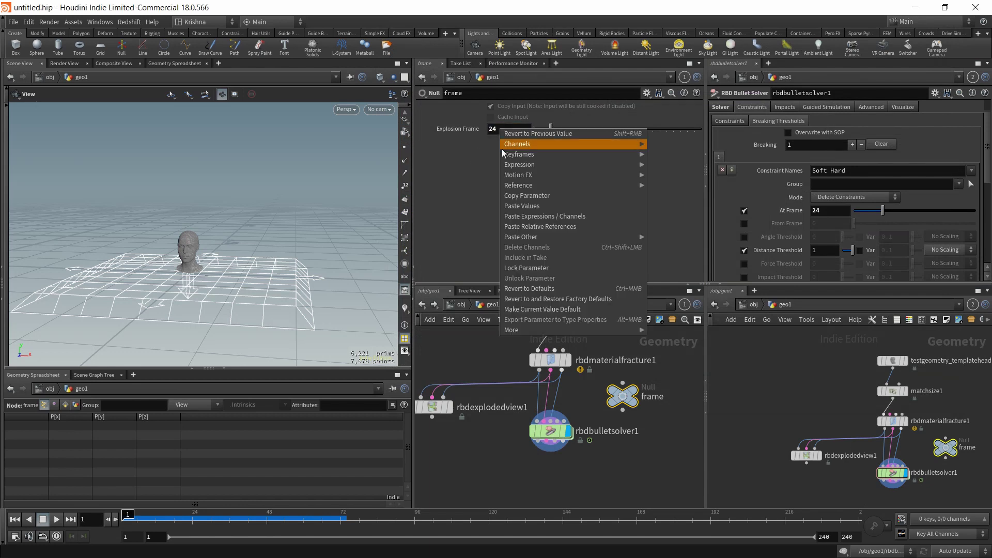
click(519, 196)
click(890, 473)
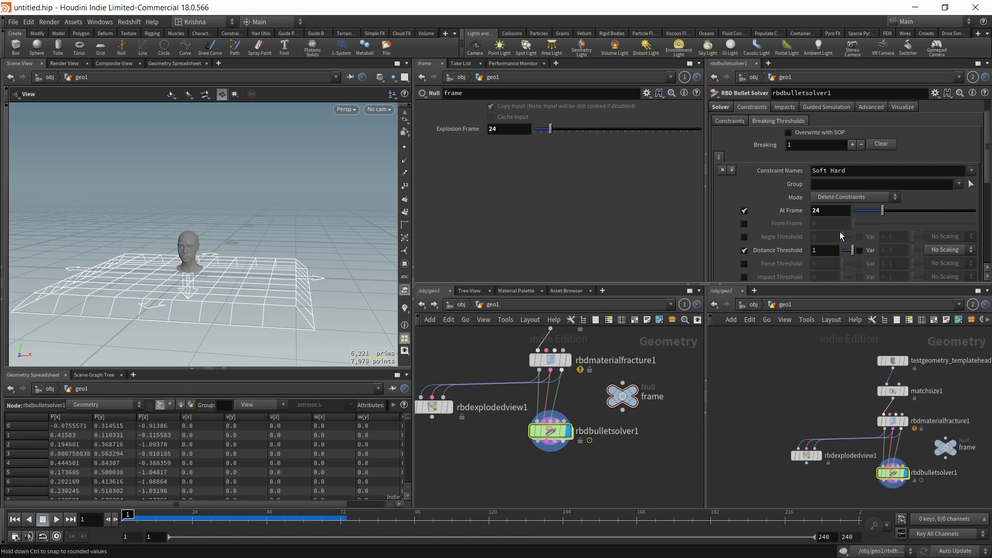
right_click(795, 210)
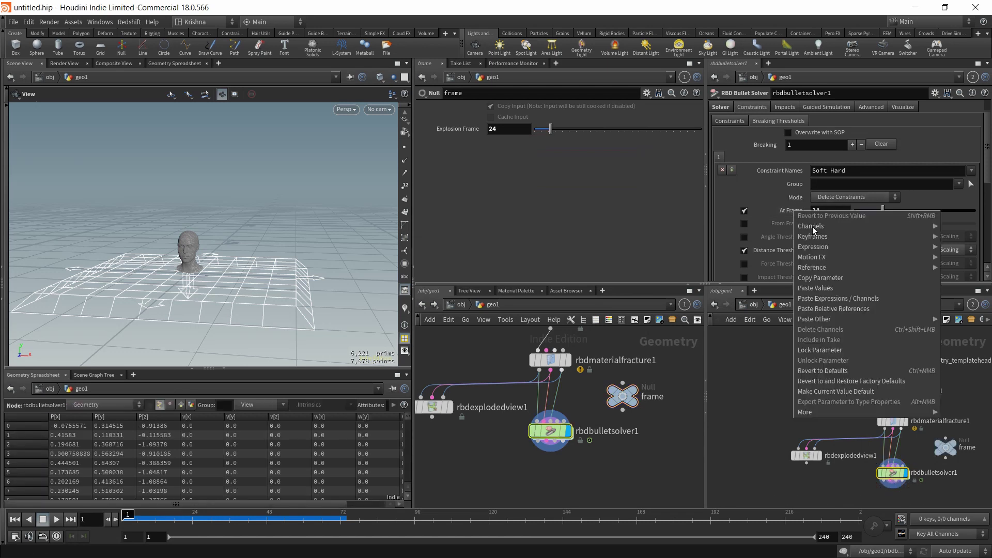
click(842, 309)
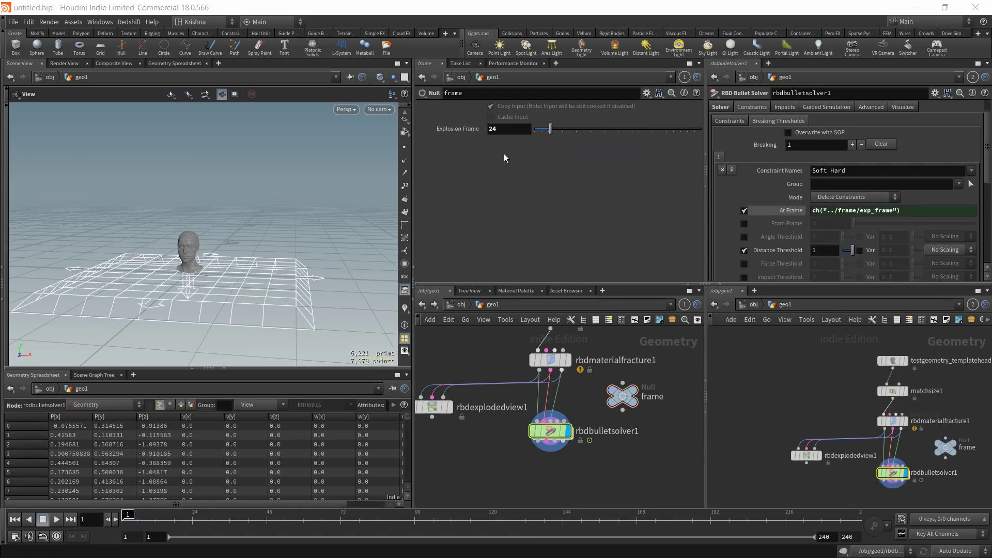
Replace enablesolver1's Enable Solvers with a relative reference to Explosion Frame plus 1.
double_click(895, 472)
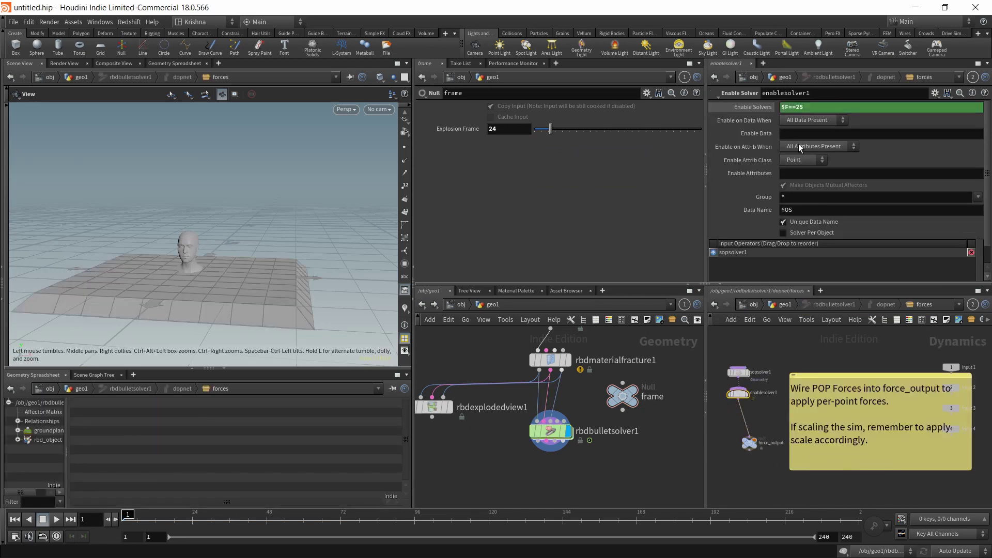
right_click(761, 106)
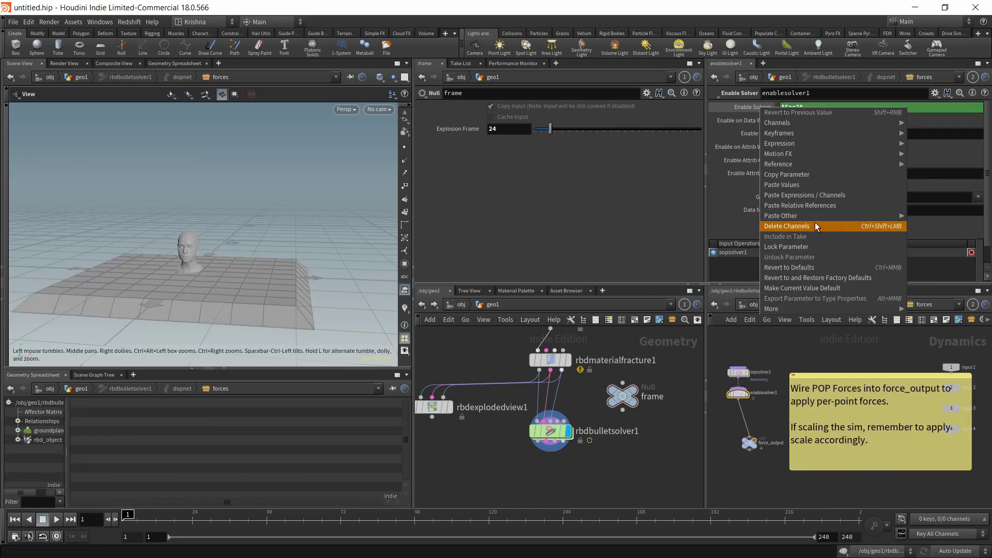
click(815, 224)
right_click(756, 107)
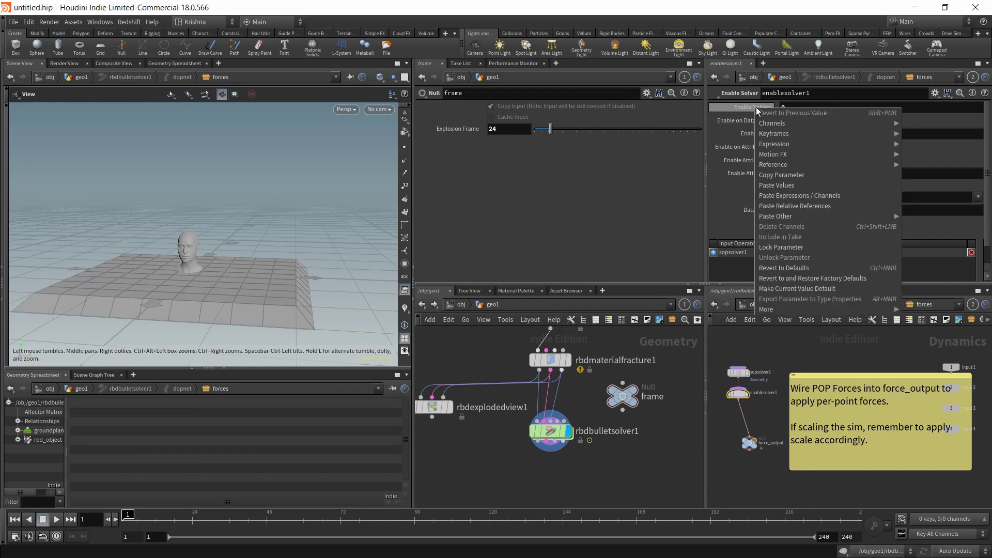
click(797, 206)
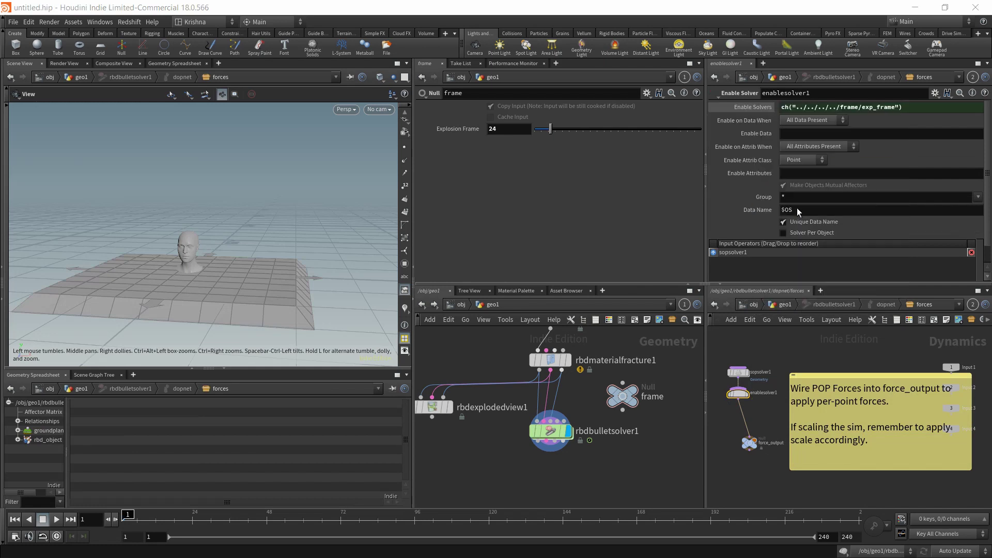
click(900, 107)
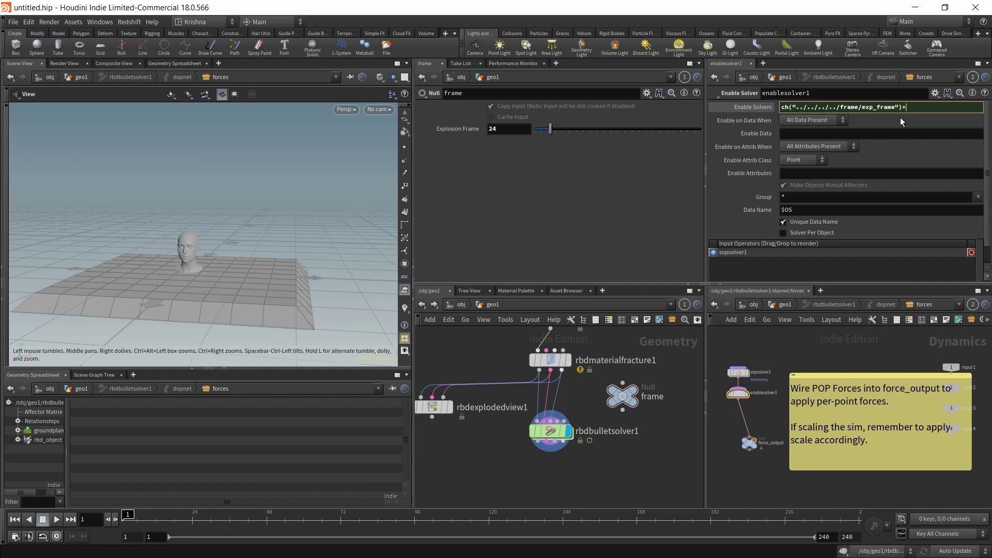
text(+1)
key(Return)
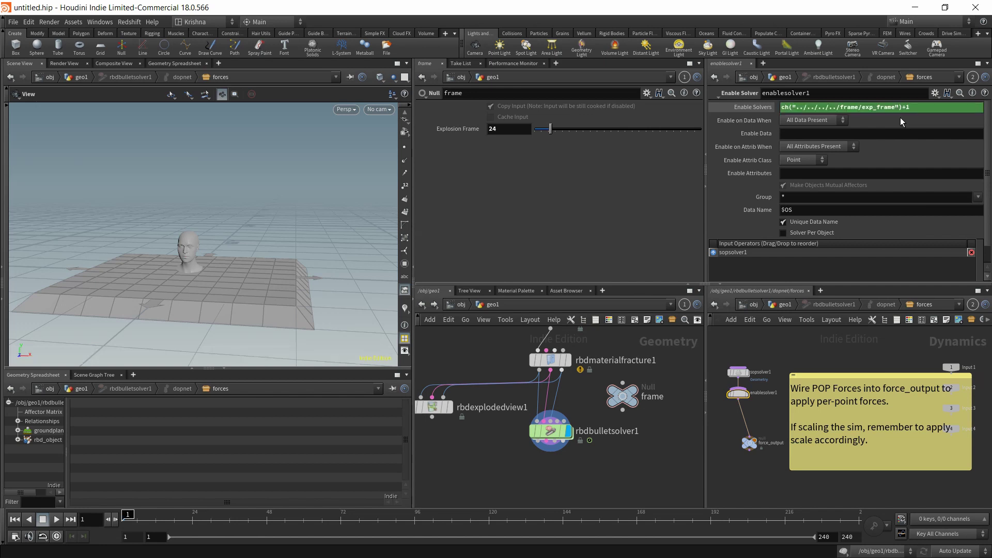
click(755, 106)
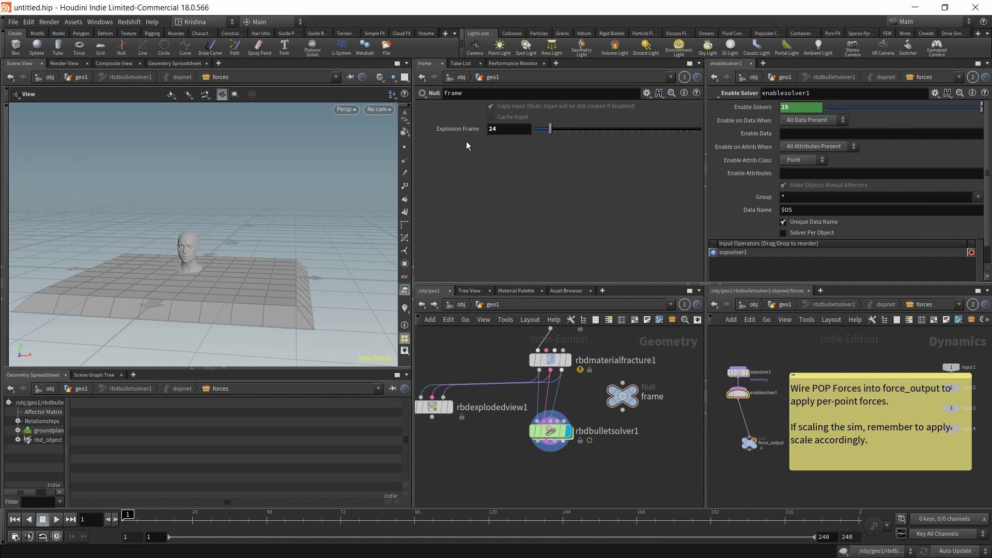
Play and stop the bullet solver simulation, then rewind to frame 1.
click(552, 436)
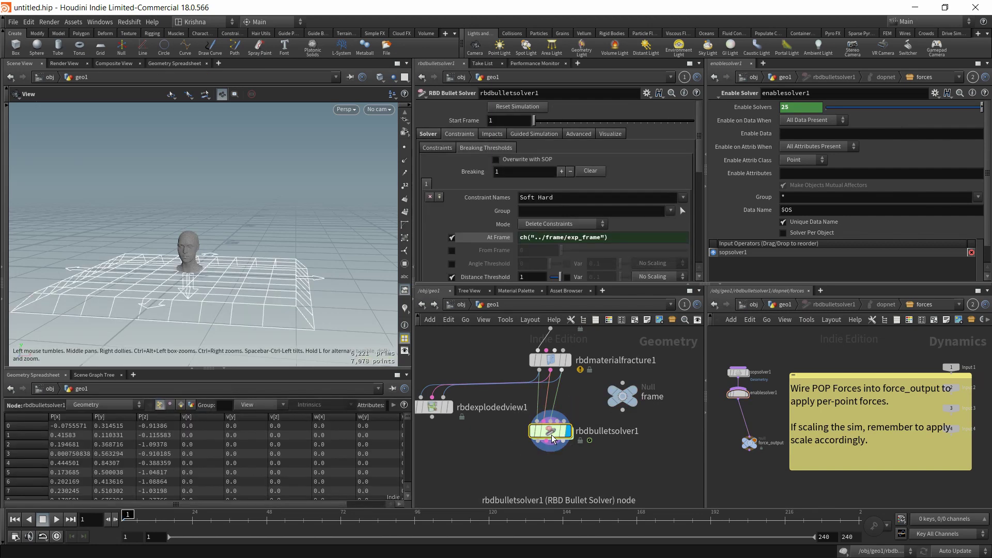
click(56, 520)
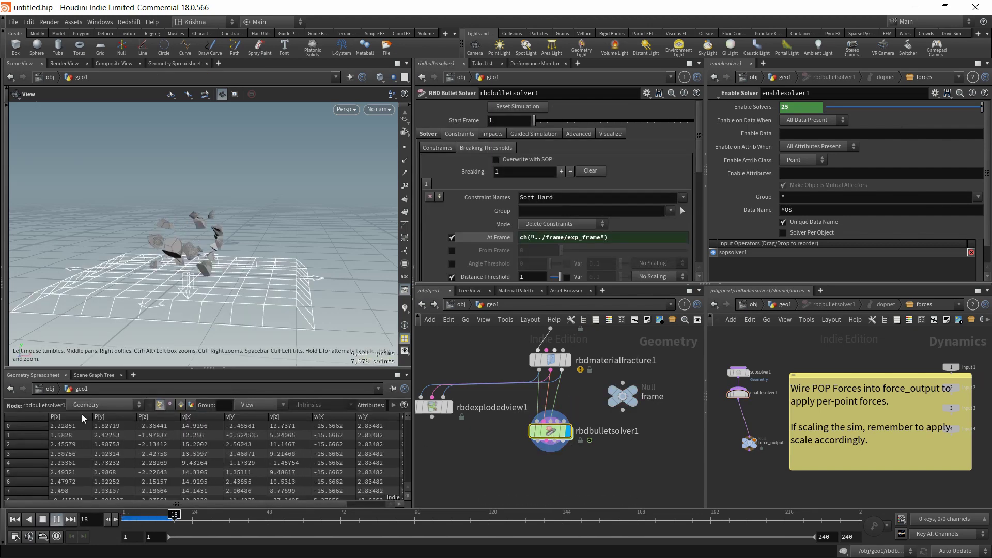
click(43, 520)
click(14, 519)
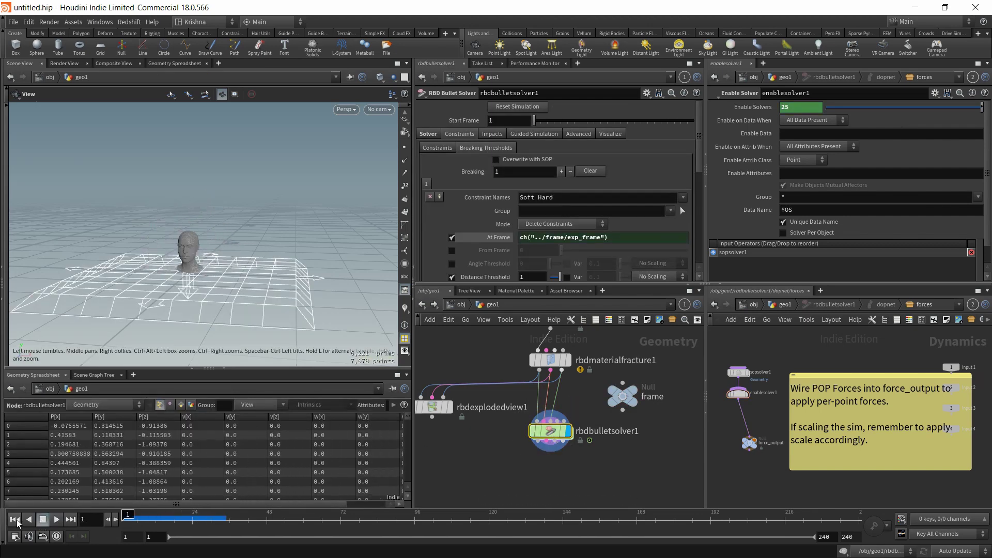
Prefix enablesolver1's Enable Solvers expression with $F== and replay to watch the pieces scatter.
click(743, 395)
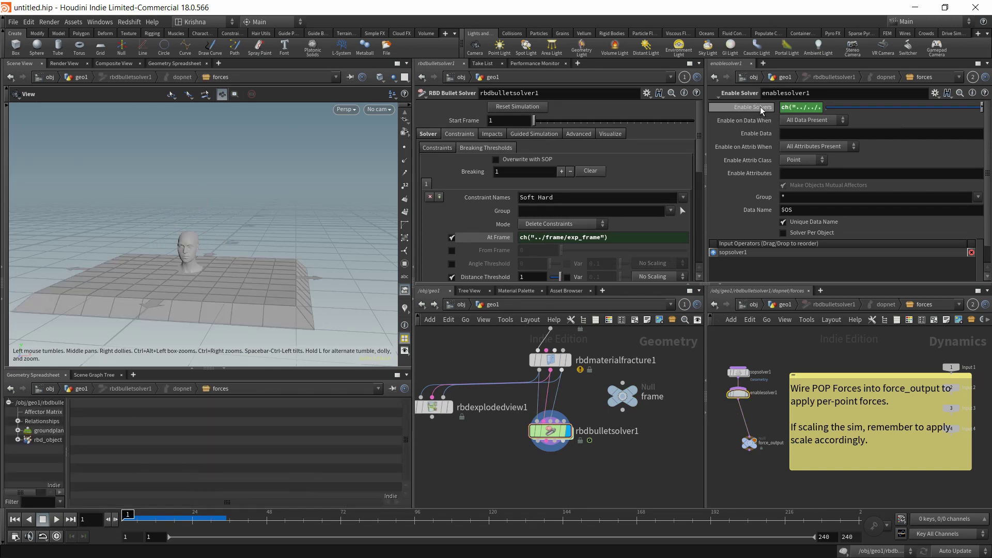
click(761, 106)
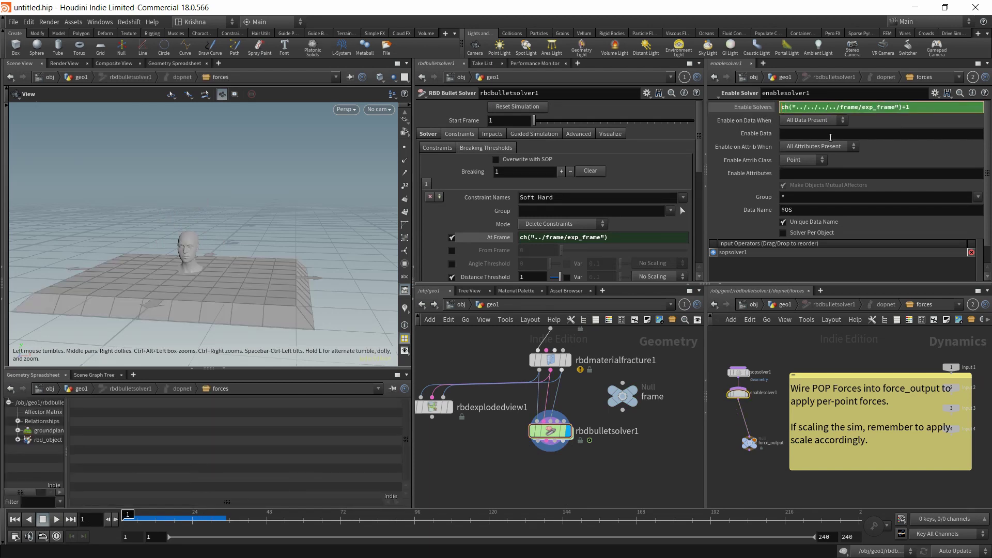
text($F=)
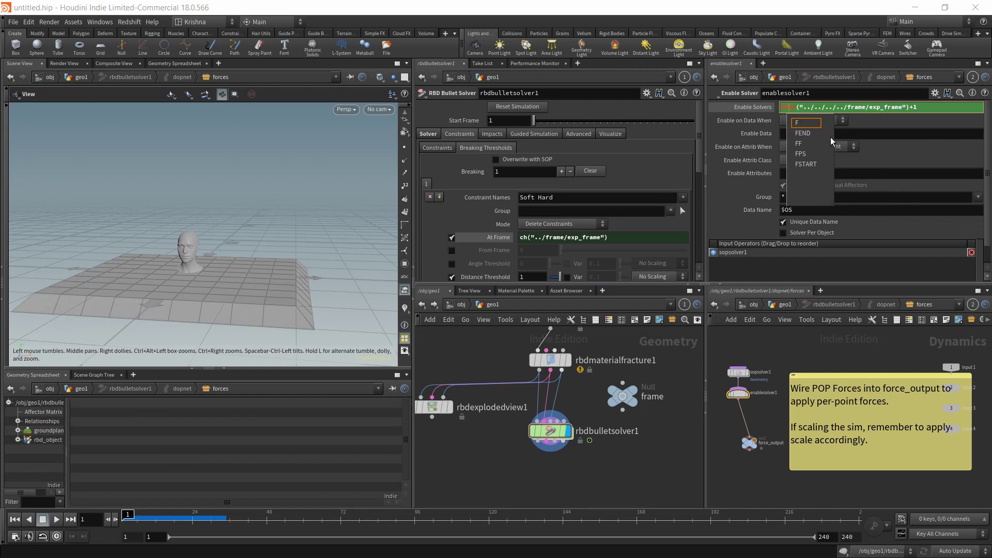
text(=)
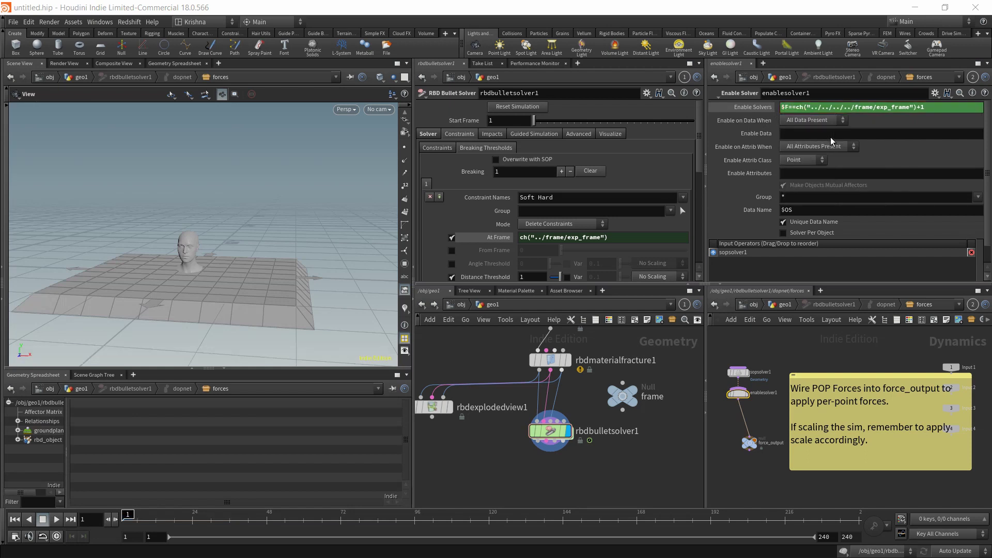
click(751, 106)
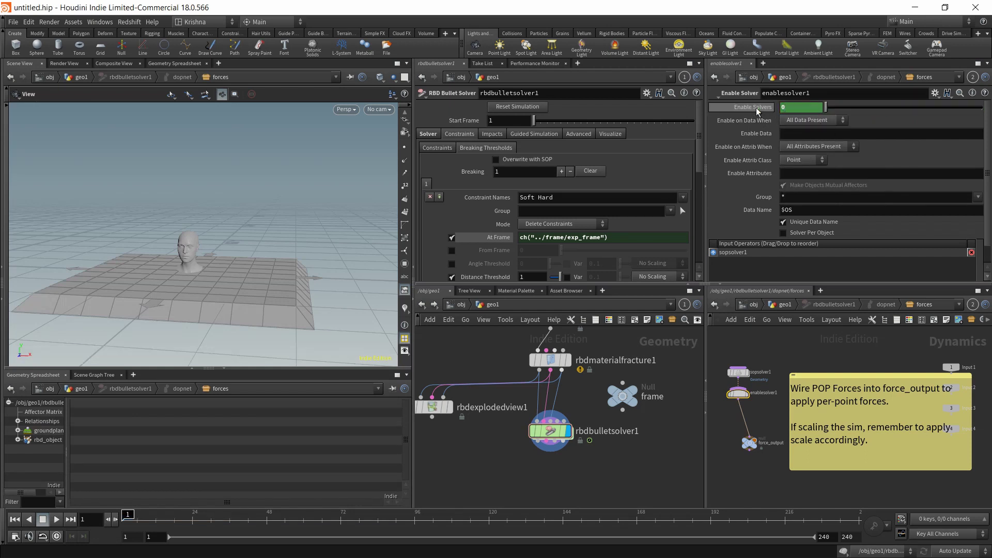
click(56, 519)
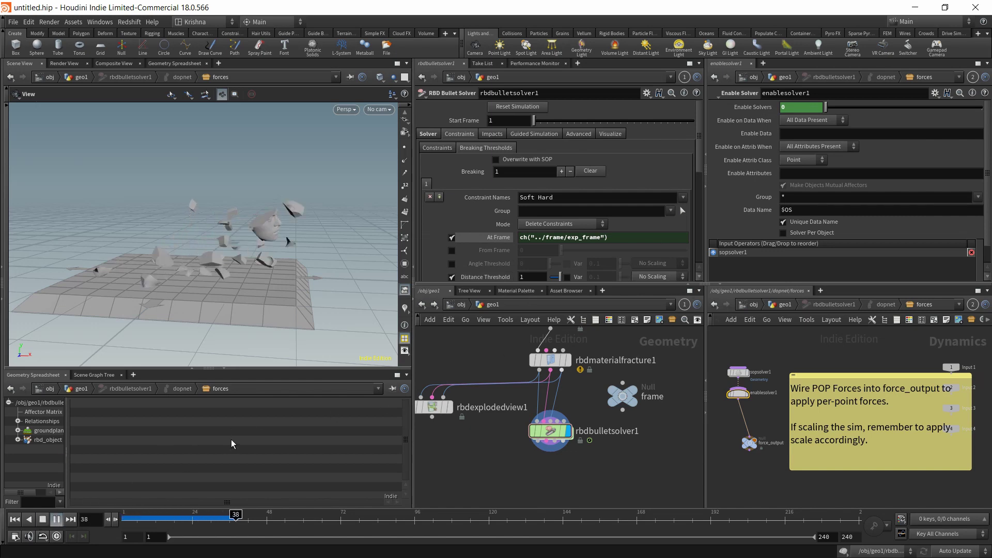
click(47, 520)
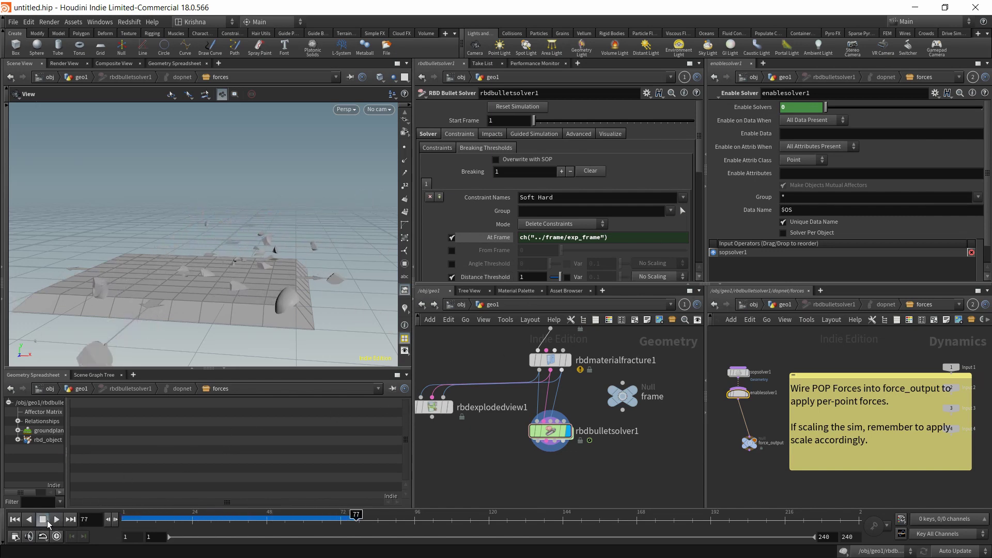
click(17, 520)
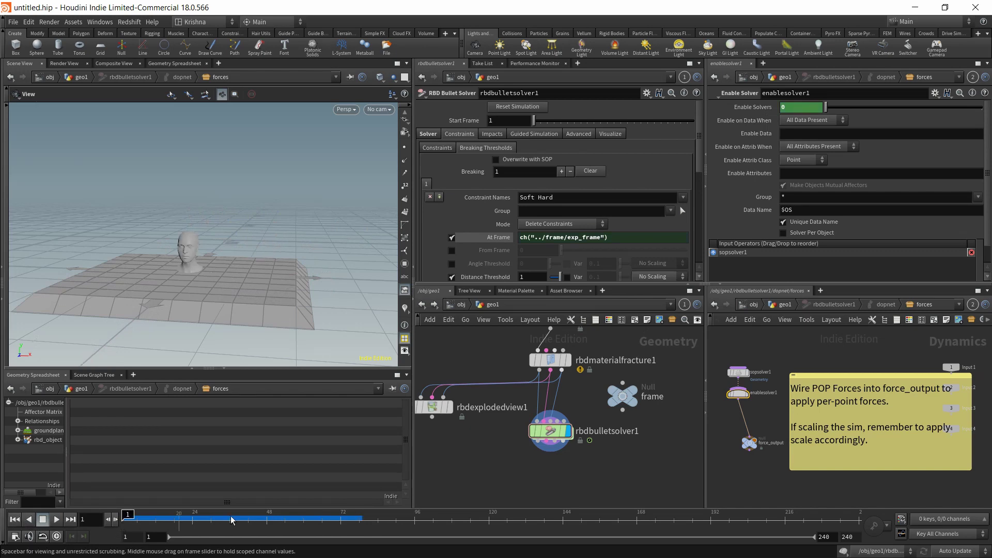
click(511, 236)
Set Explosion Frame to 96, play the simulation, then rewind to frame 1.
click(623, 392)
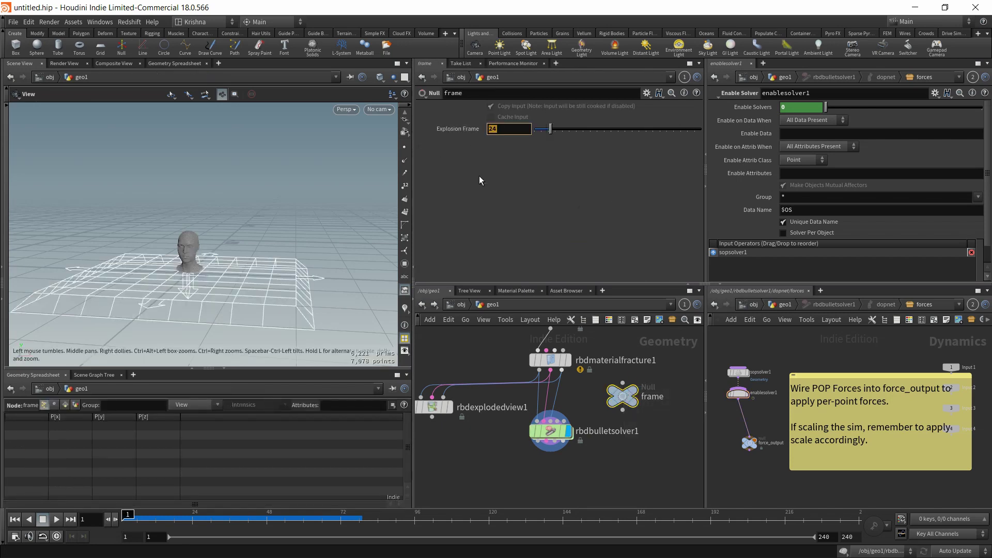
text(96)
key(Return)
key(Up)
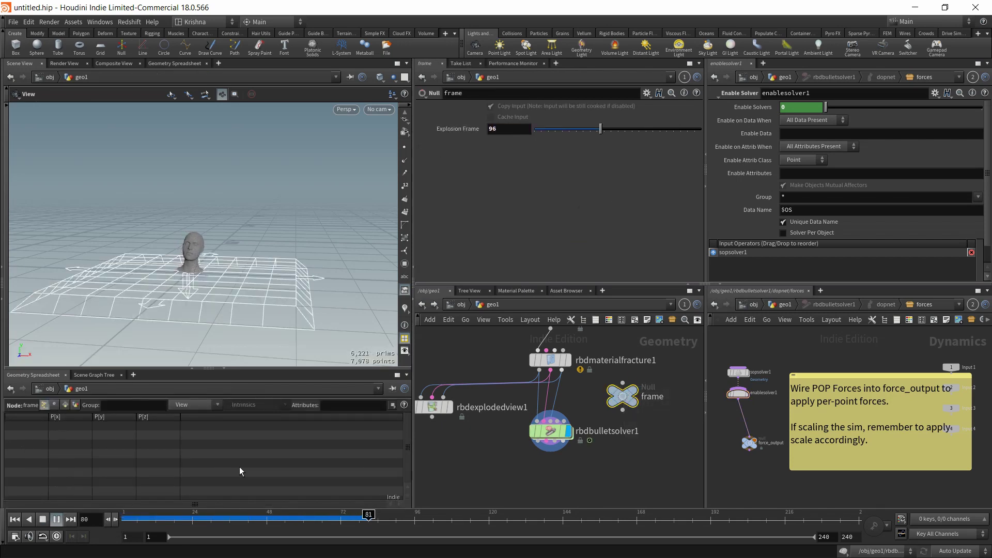
click(43, 519)
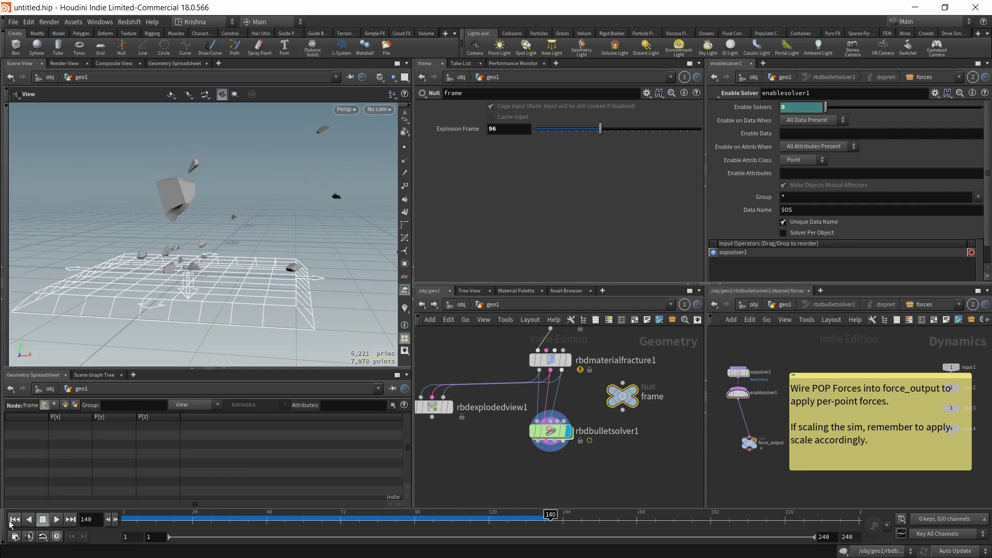
click(15, 519)
Change Explosion Frame to 120, replay the simulation, and scrub back toward the start.
click(495, 128)
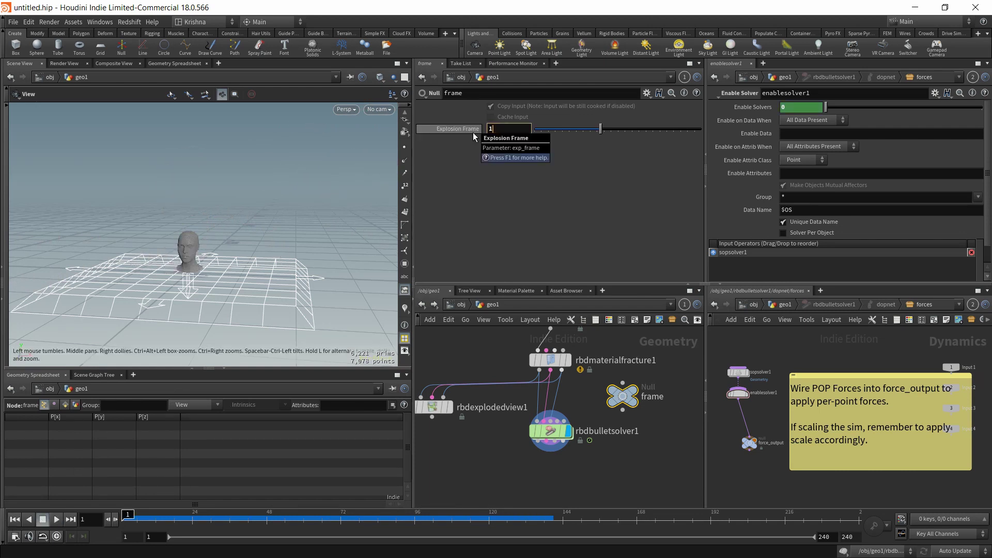
text(120)
key(Return)
key(Up)
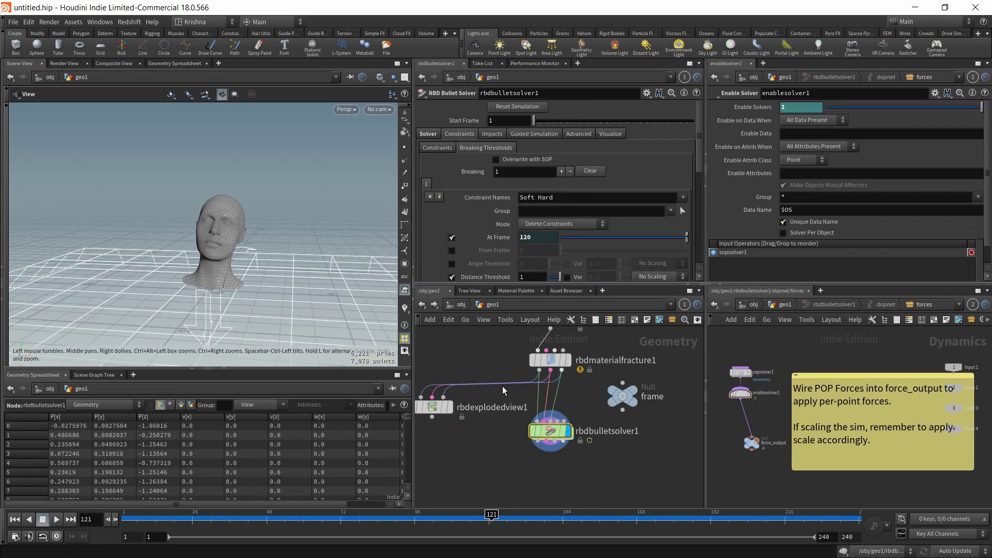
mouse_move(492, 531)
mouse_down()
mouse_move(551, 523)
mouse_move(136, 524)
mouse_move(567, 523)
mouse_move(129, 523)
mouse_up()
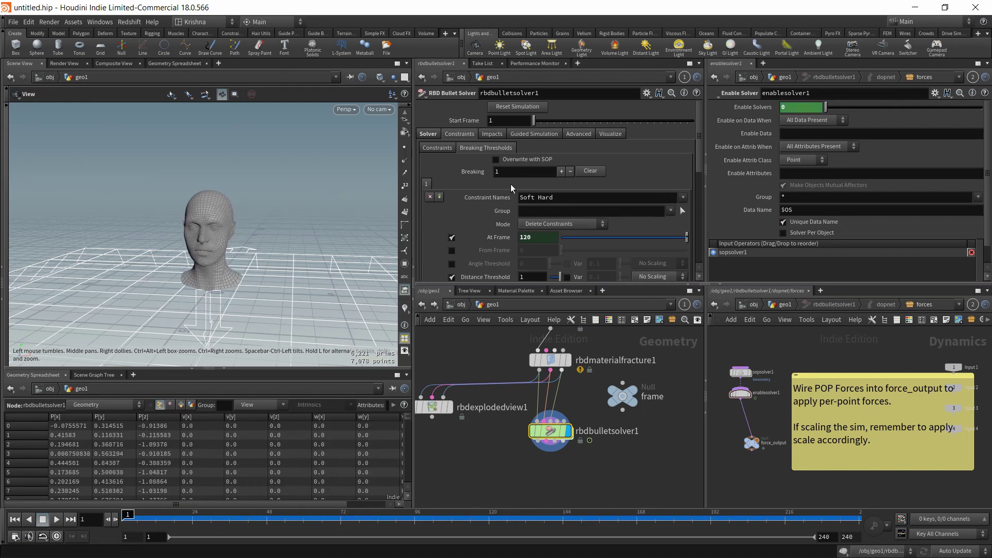
Review the Bullet solver's Advanced DOP Network and Bullet Solver settings, then scrub to frame 92.
click(578, 135)
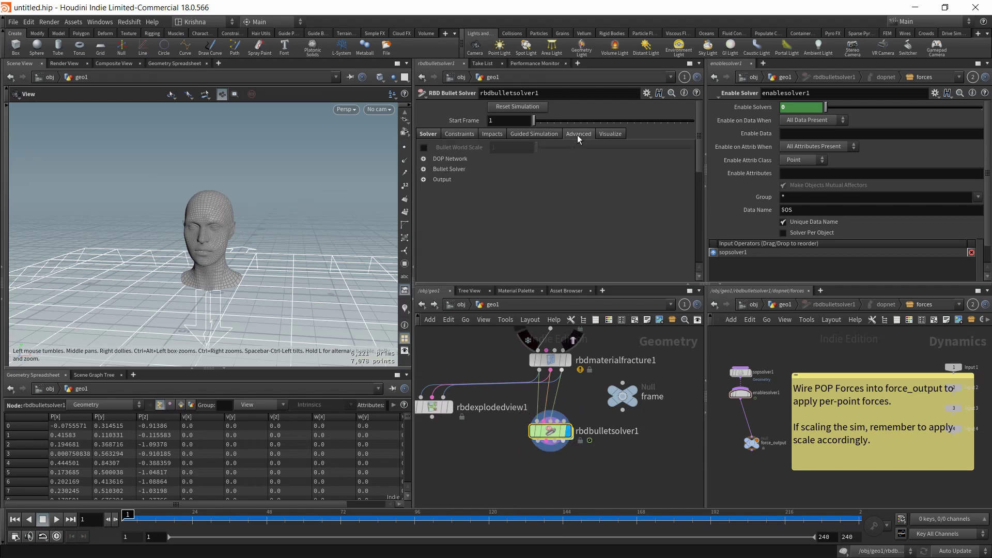
click(422, 159)
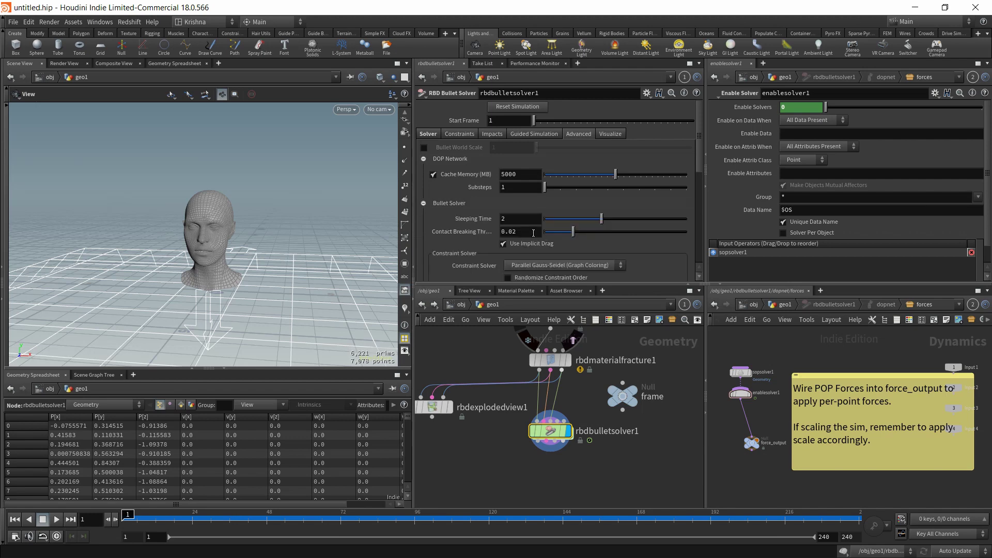
scroll(534, 233, down, 1)
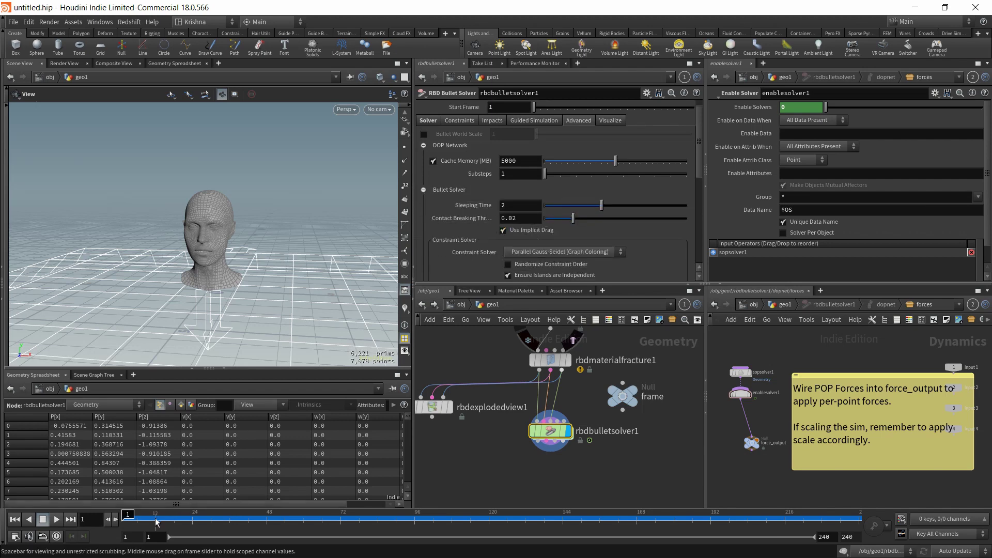
mouse_move(155, 517)
mouse_down()
mouse_move(571, 520)
mouse_move(128, 521)
mouse_up()
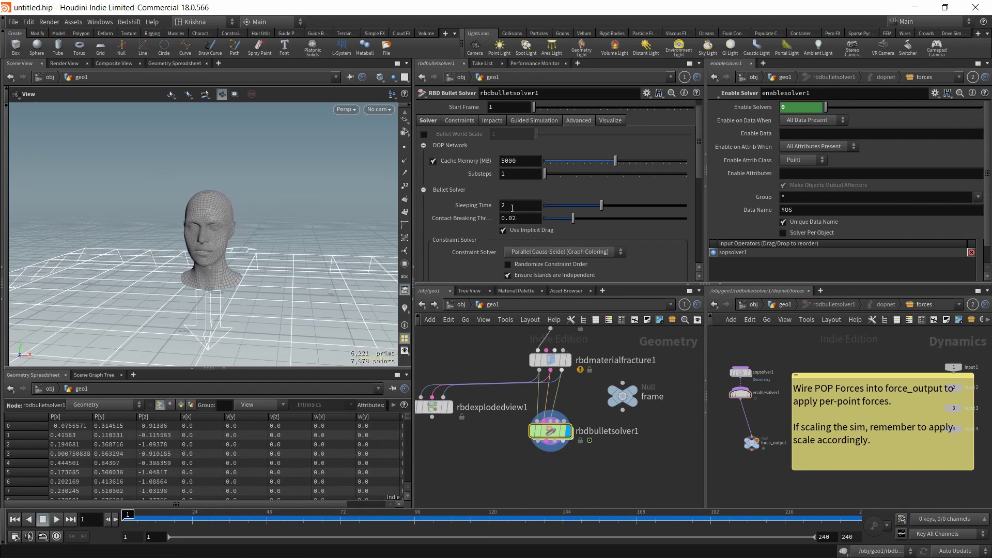
Drive the solver's Sleeping Time with a relative reference to Explosion Frame divided by $FPS.
click(618, 401)
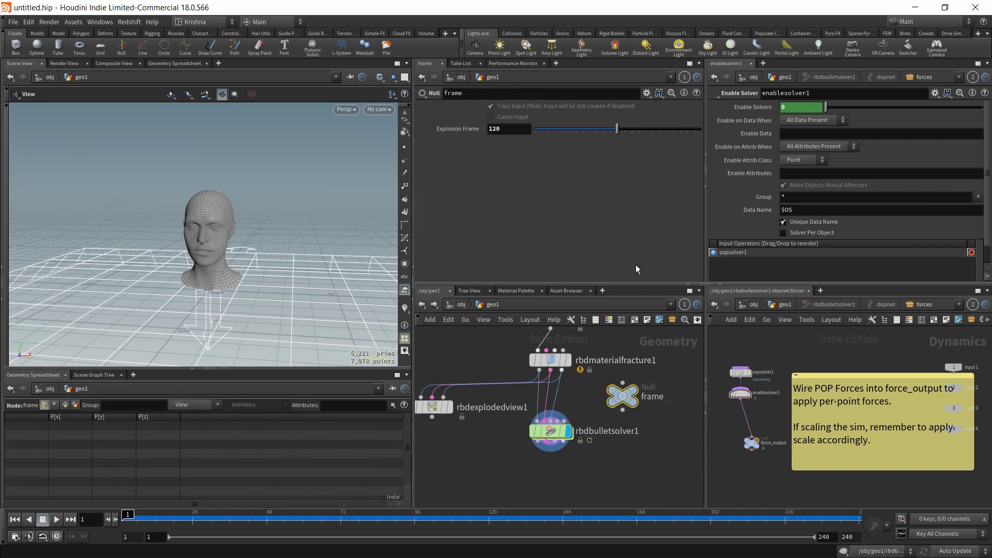
right_click(455, 129)
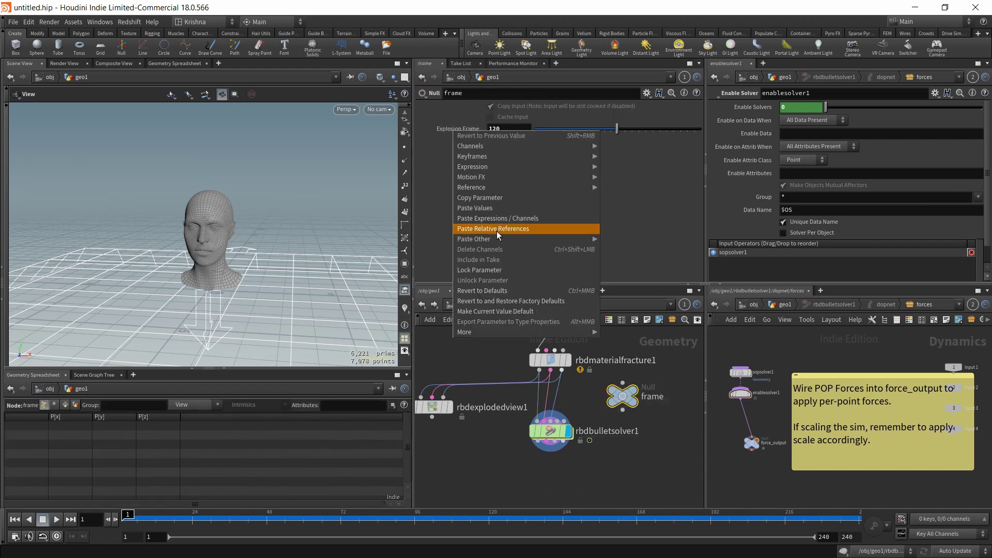
click(498, 199)
click(551, 431)
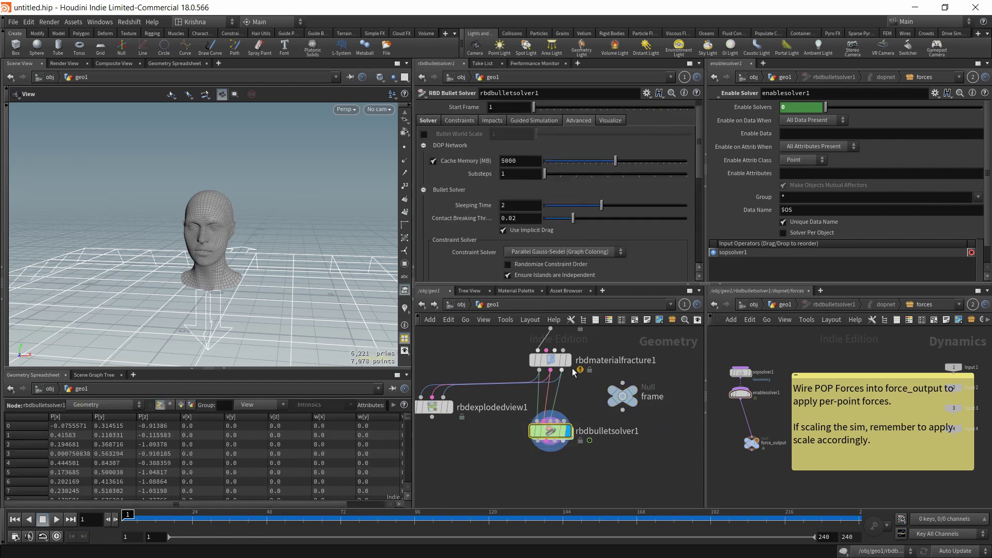
right_click(488, 214)
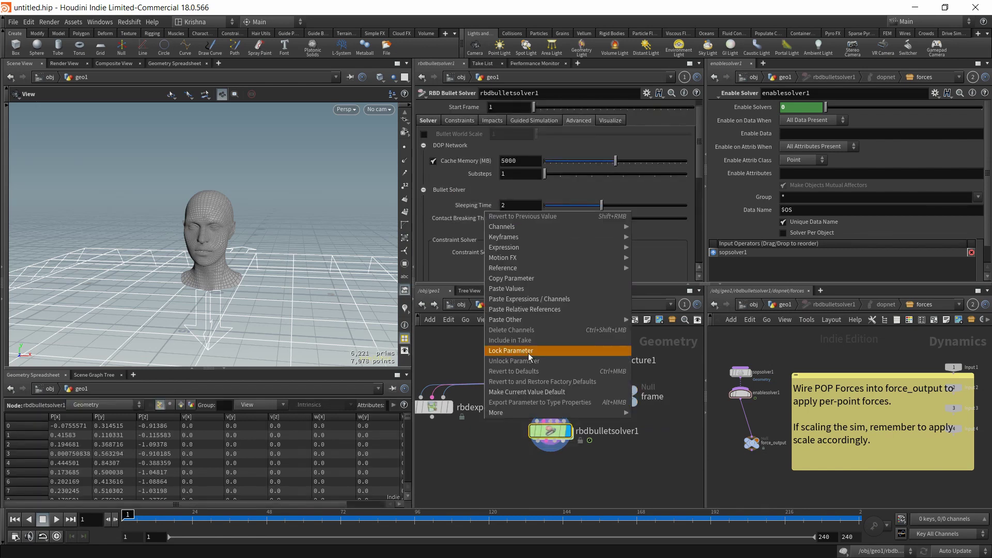
click(532, 310)
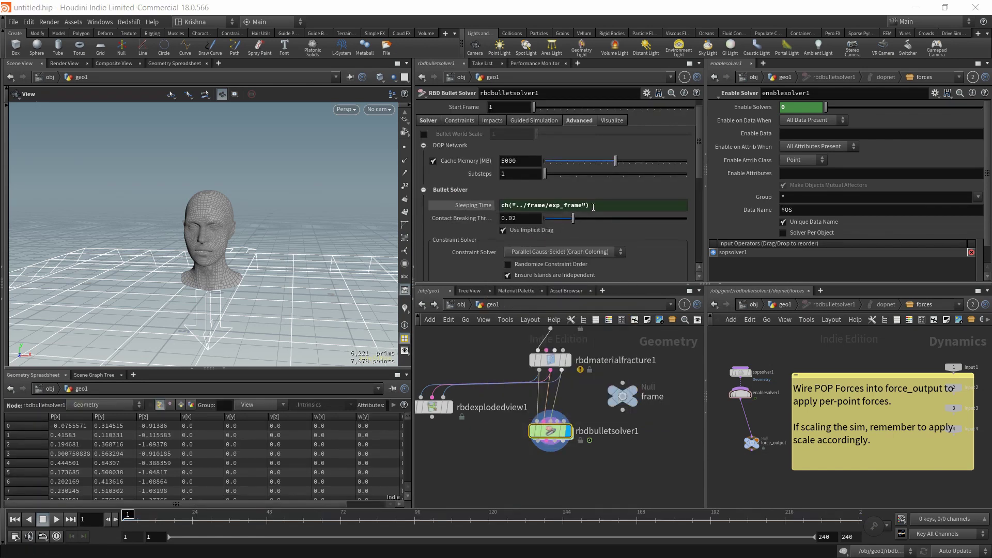
text(/$FPS)
key(Return)
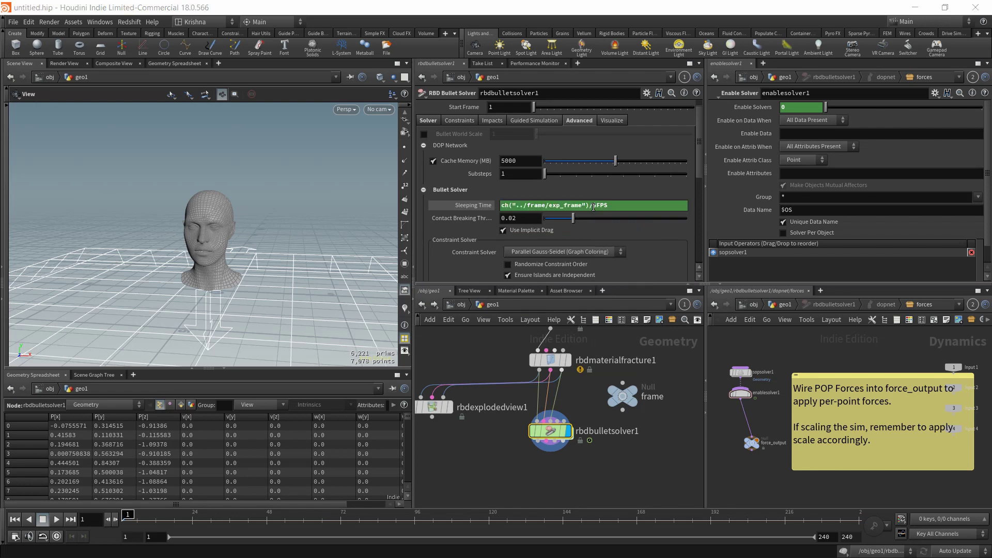
click(463, 207)
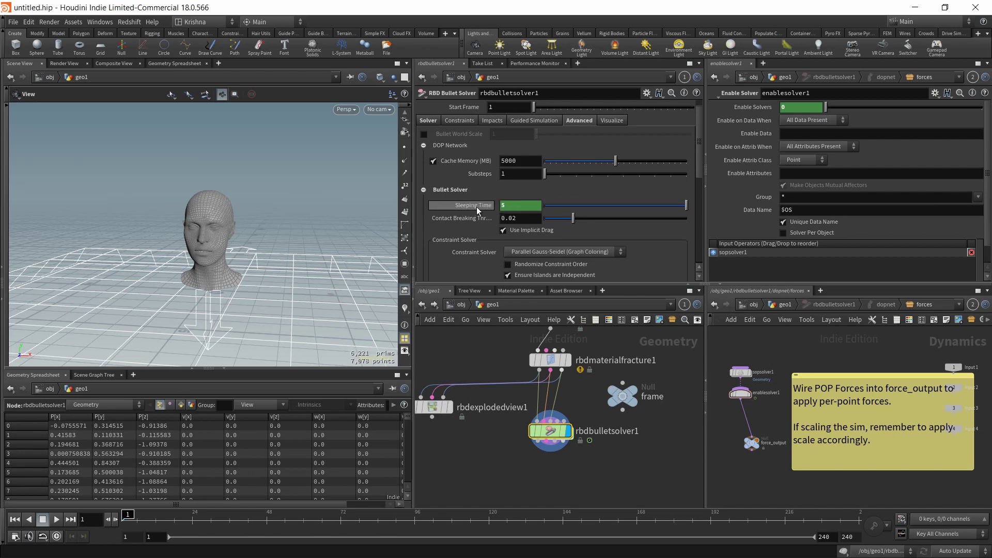
click(476, 206)
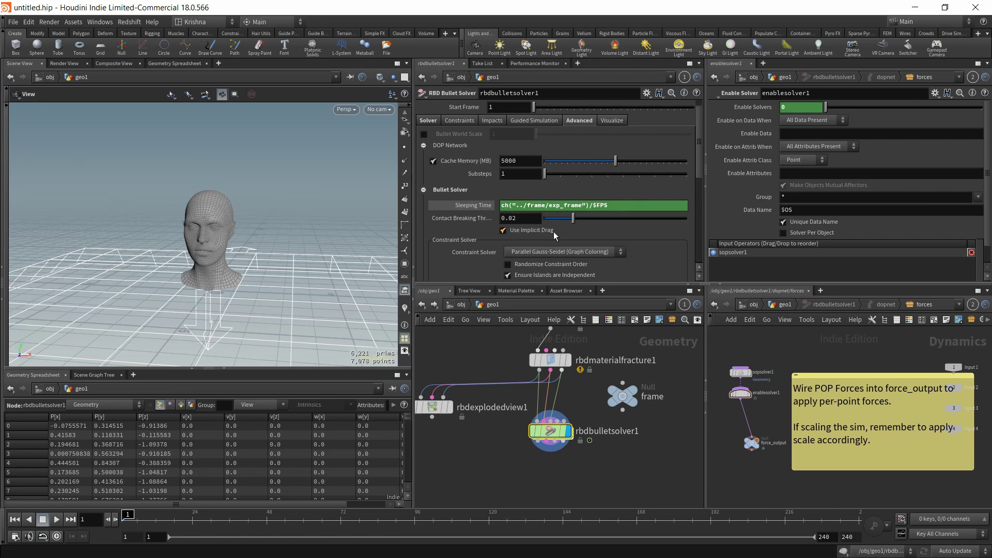
Check the solver's settings, play the explosion to frame 172, and rewind to frame 1.
mouse_move(553, 232)
click(438, 122)
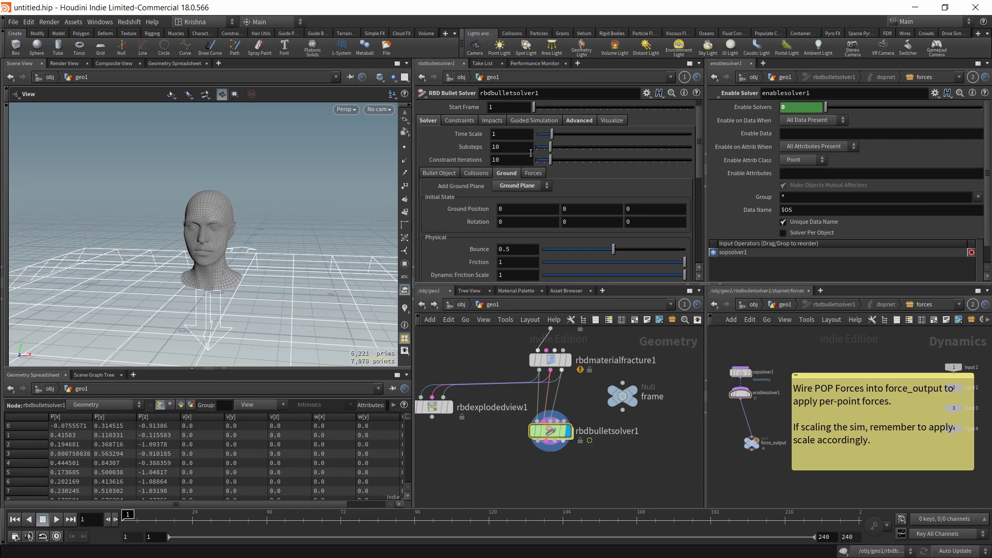
click(572, 119)
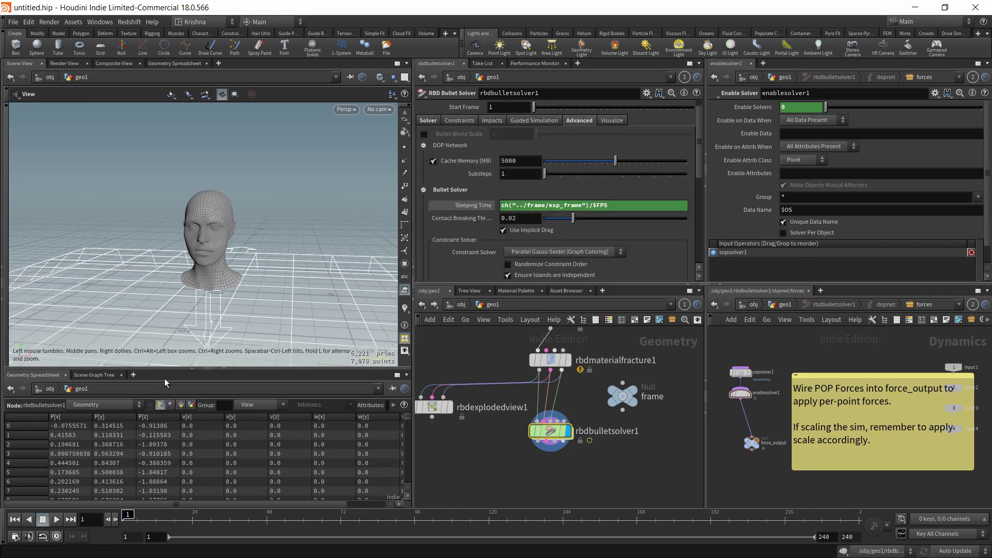
click(55, 519)
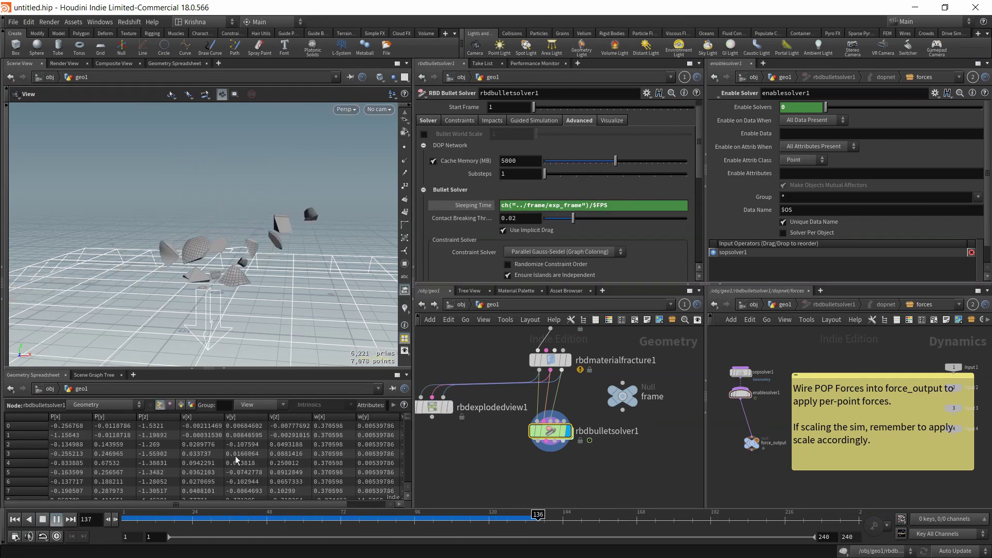
click(47, 520)
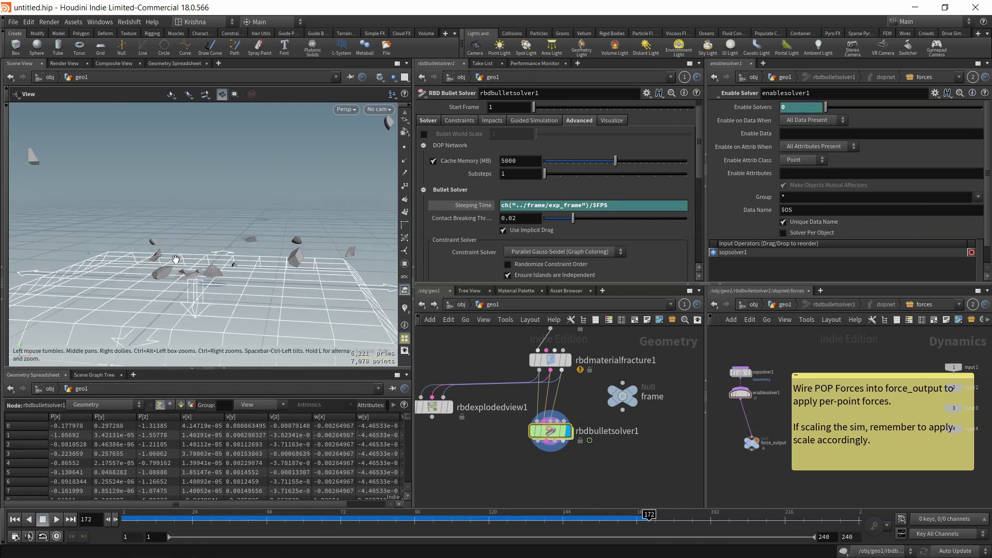
click(14, 519)
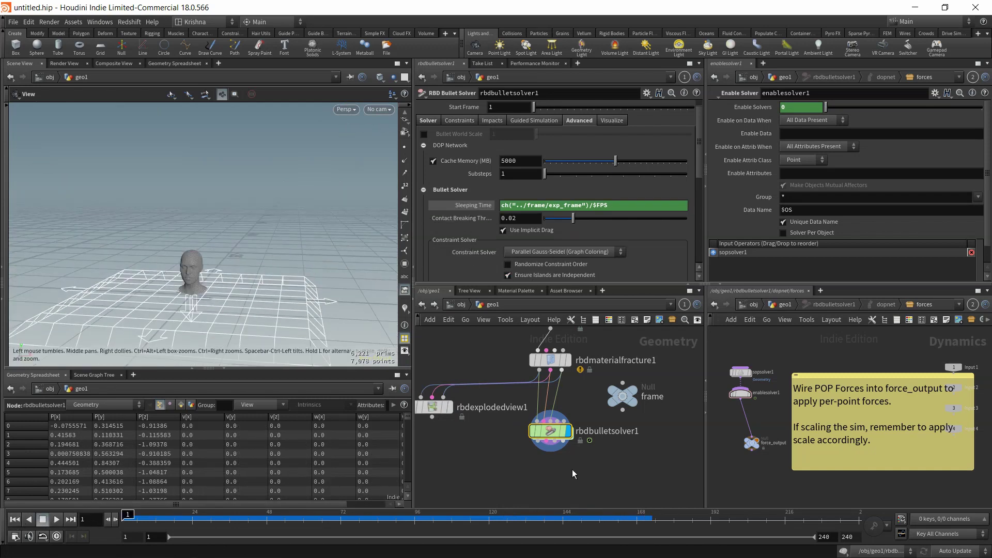
Set the frame null's Explosion Frame to 1 and play the simulation from the start.
click(623, 396)
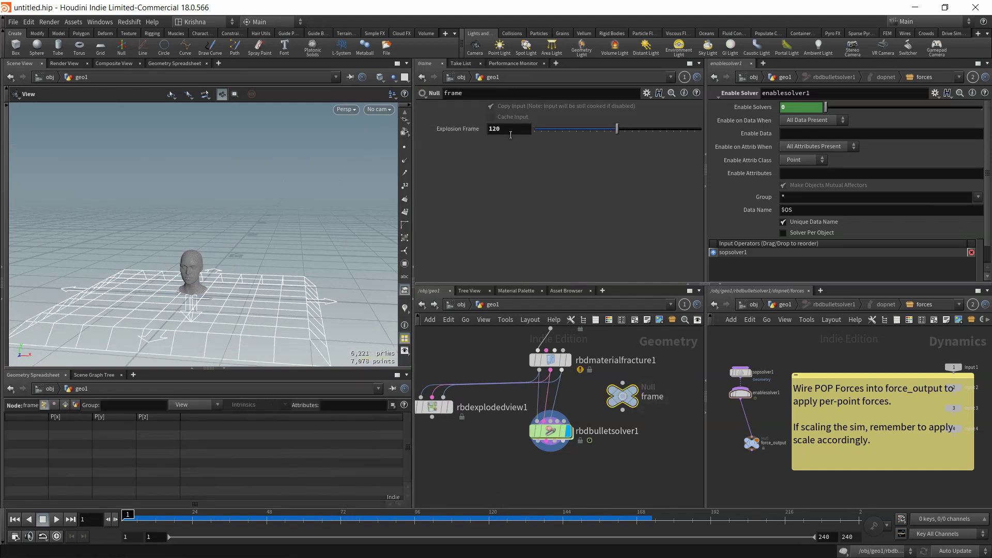
drag(510, 135, 466, 132)
text(1)
key(Return)
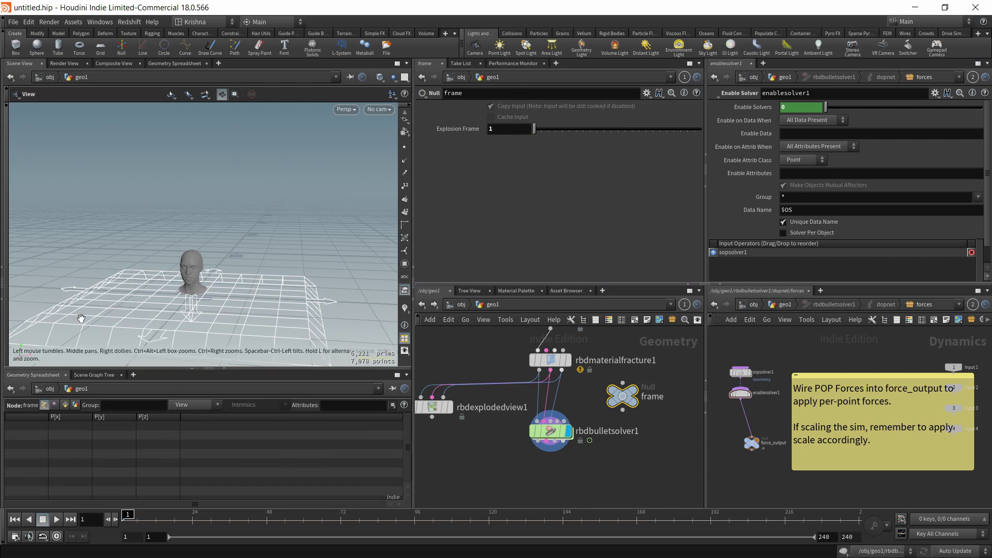
click(54, 520)
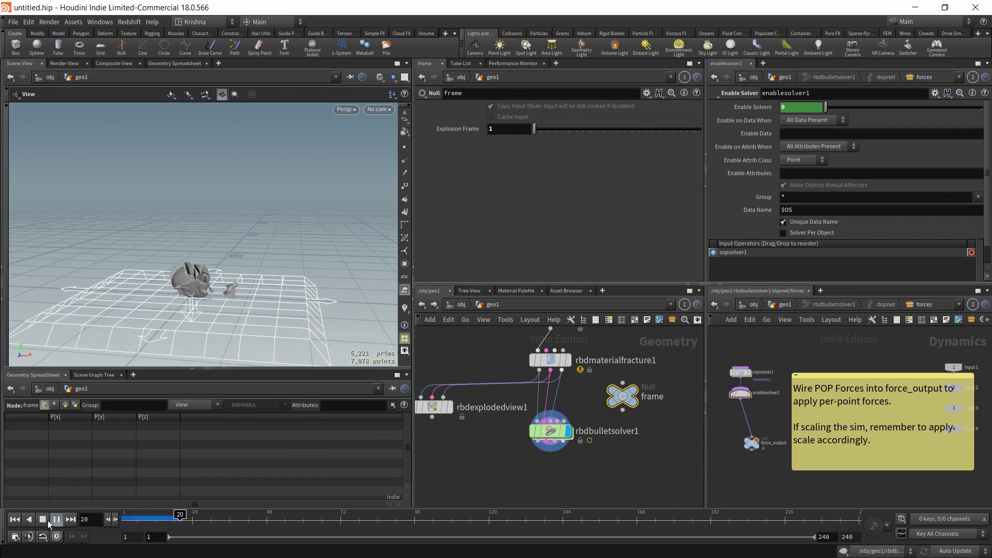
click(41, 521)
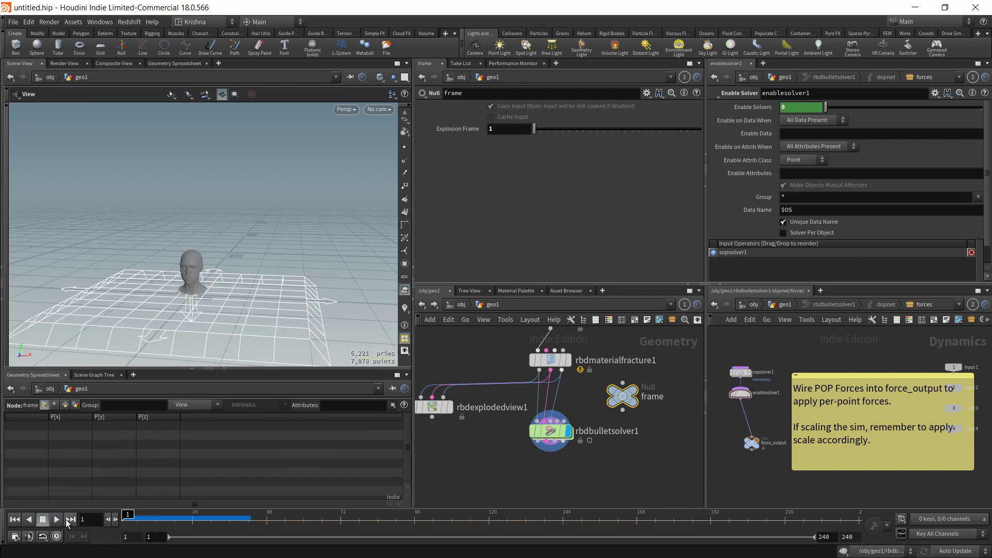
Reselect rbdbulletsolver1 to confirm Sleeping Time evaluates to 0.0416667.
drag(548, 448, 572, 473)
click(540, 430)
click(473, 207)
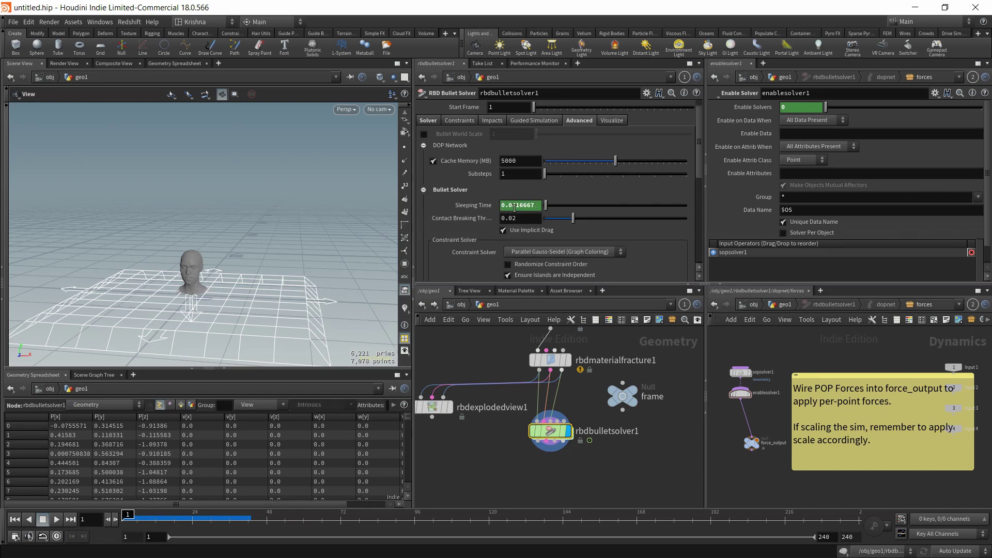
Wrap the Sleeping Time expression in max(2, …) so it evaluates to 2.
click(482, 207)
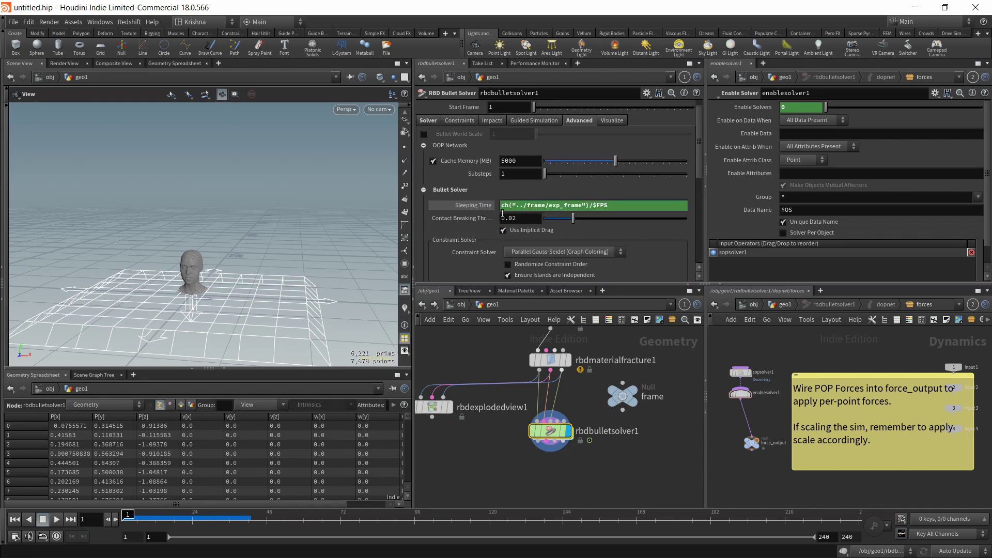
text(max()
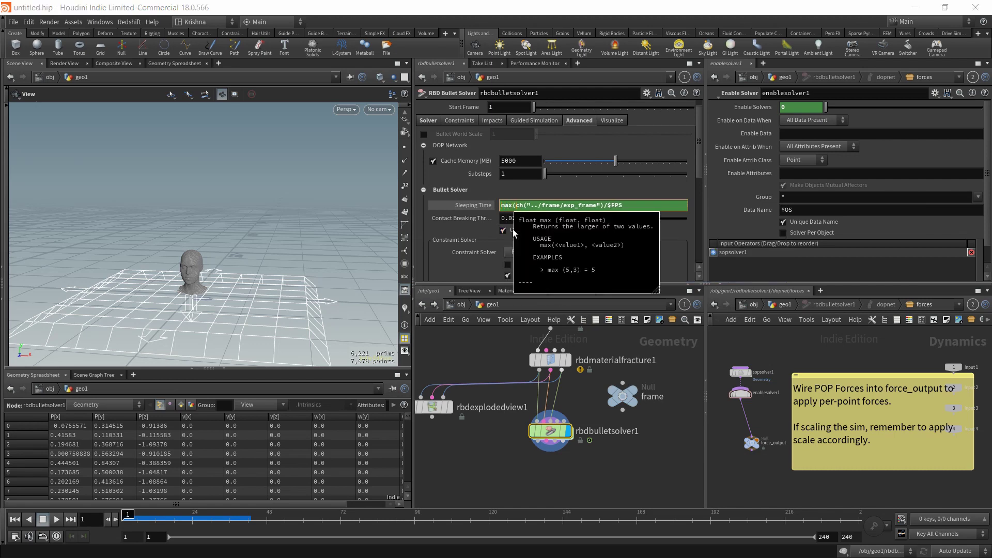
text(2,)
key(End)
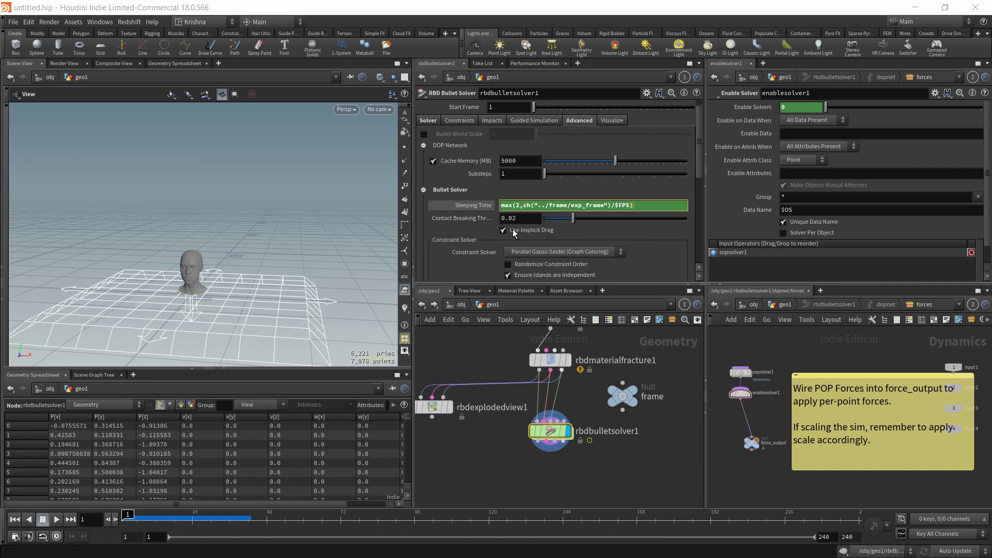
text())
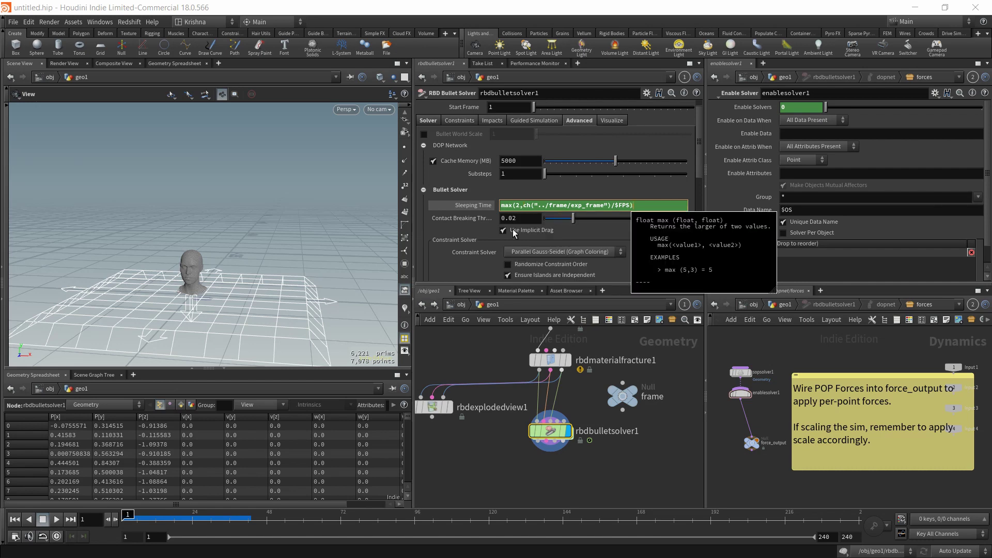
key(Return)
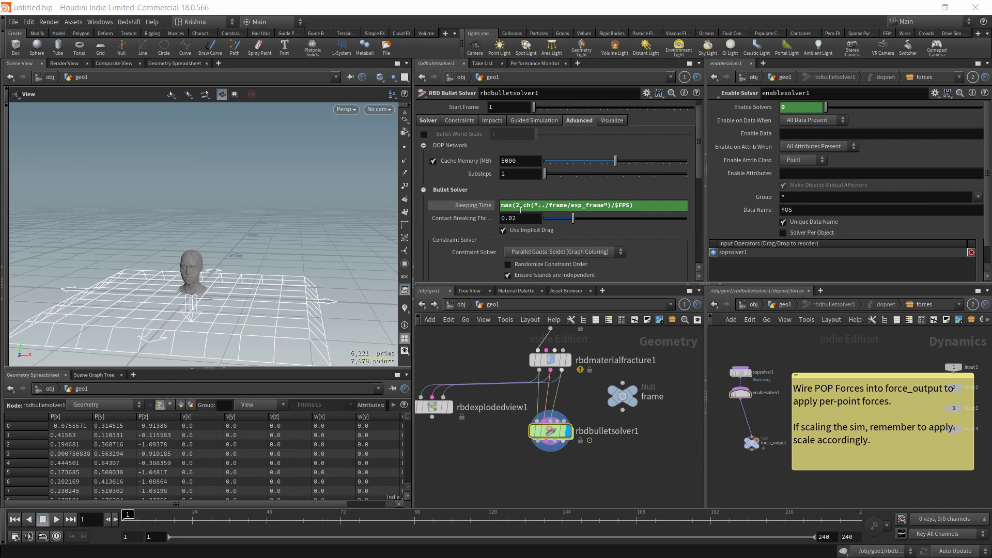
click(483, 207)
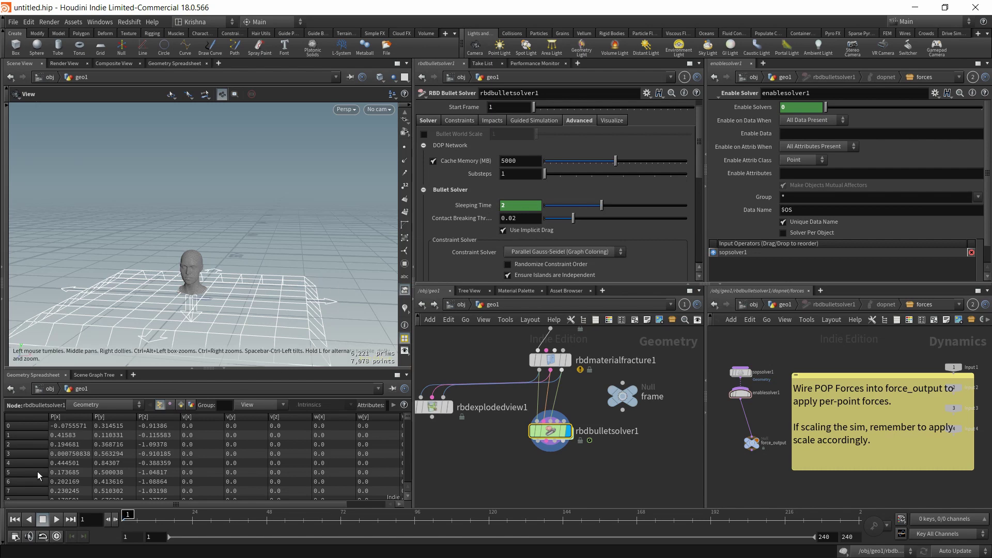
Replay the shattering head and check the frame null's Explosion Frame of 6.
click(57, 519)
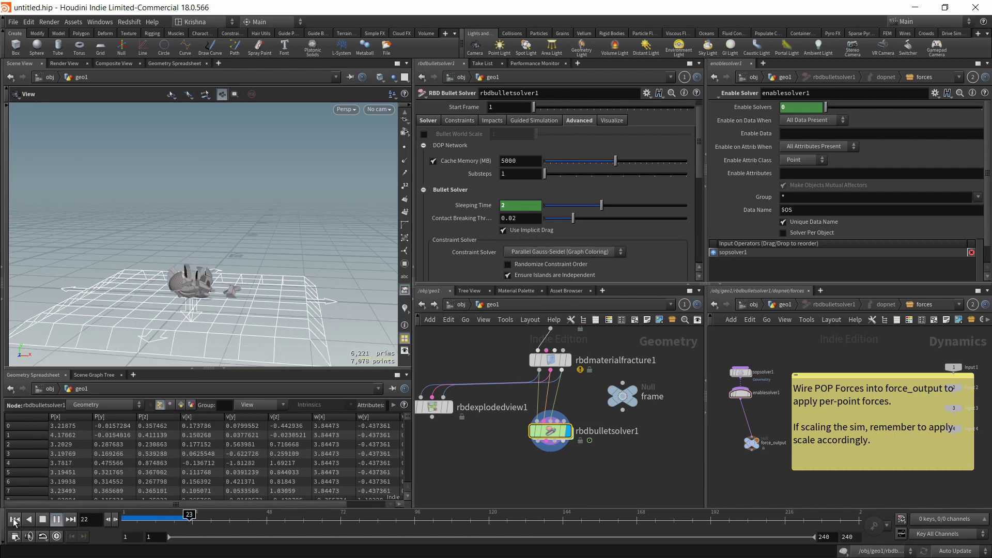
key(ctrl+Up)
click(623, 396)
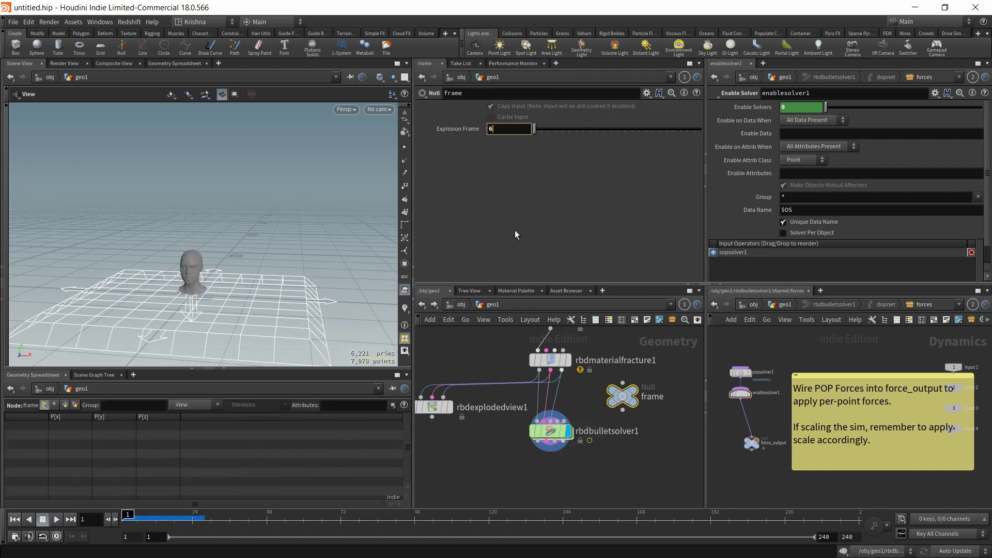
click(55, 518)
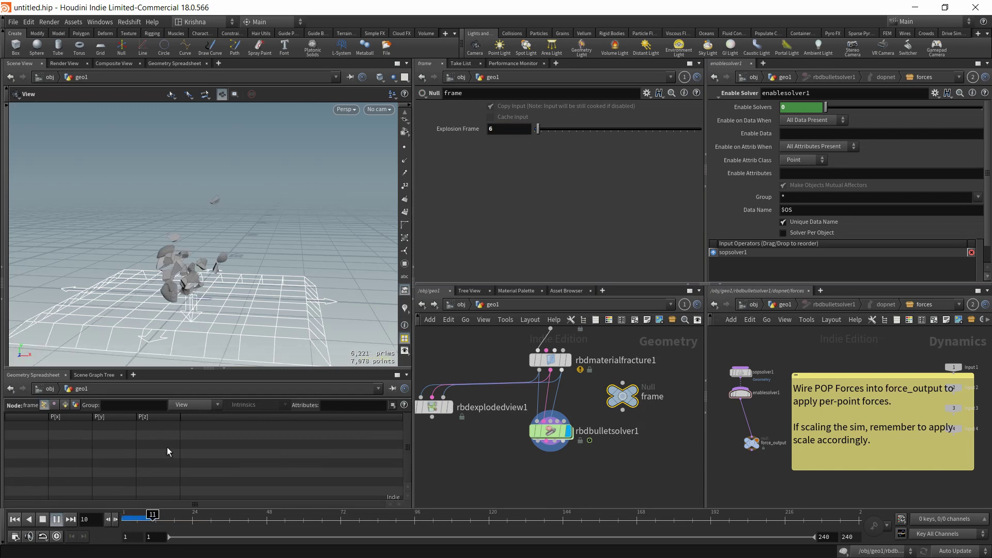
click(14, 519)
Set pointvelocity1's Curl Noise Grain to 4 inside the solver network.
double_click(552, 432)
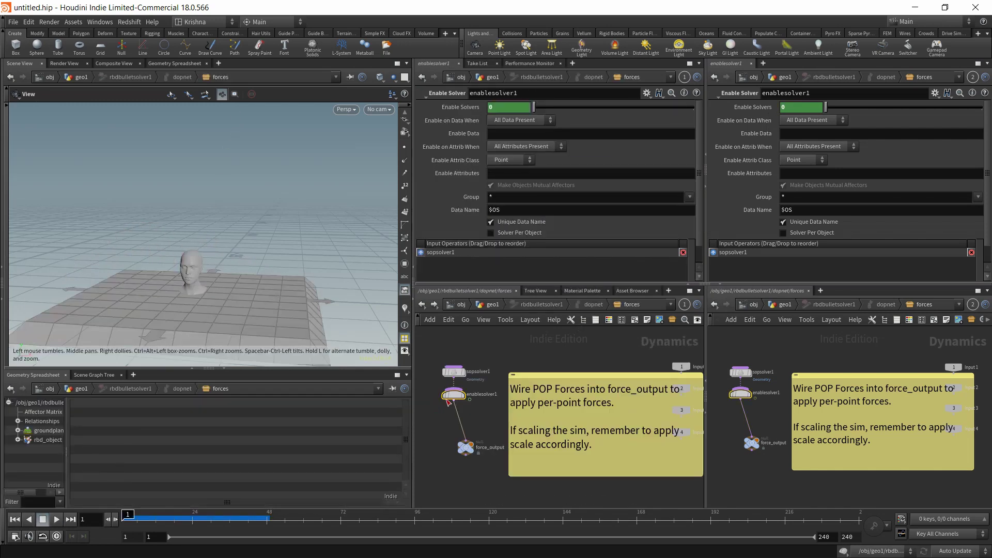
double_click(454, 374)
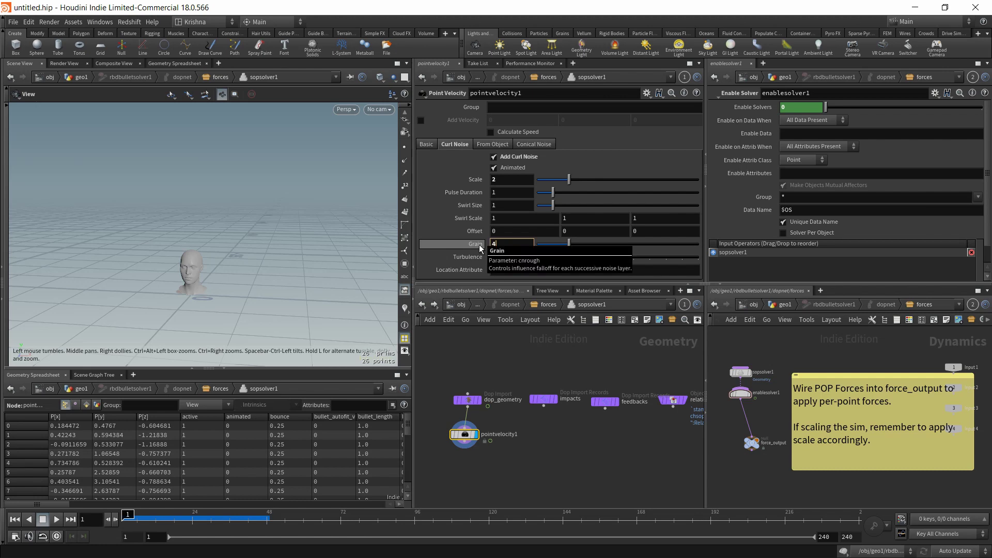
text(4)
key(Return)
Play the simulation at object level to frame 45 and orbit around the scattered pieces.
click(452, 304)
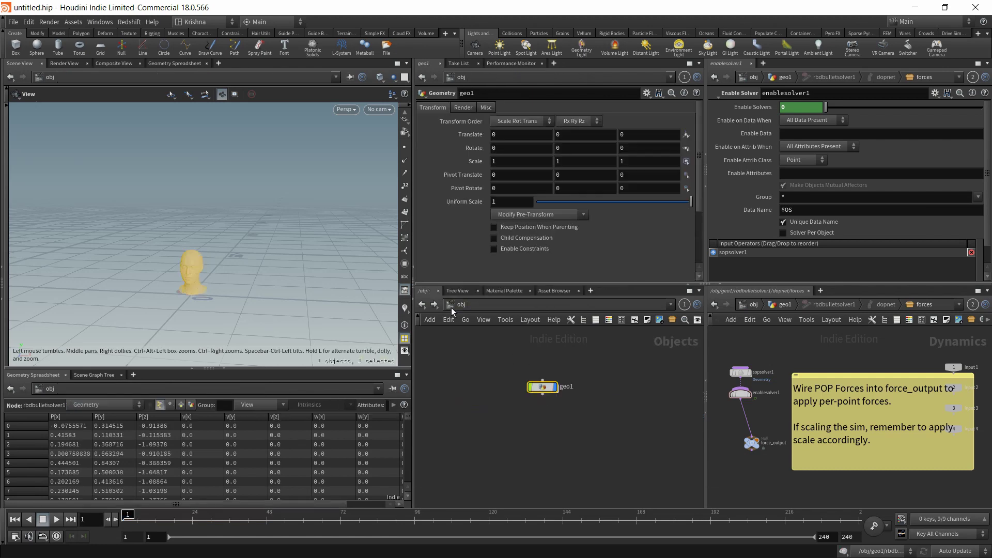
click(57, 519)
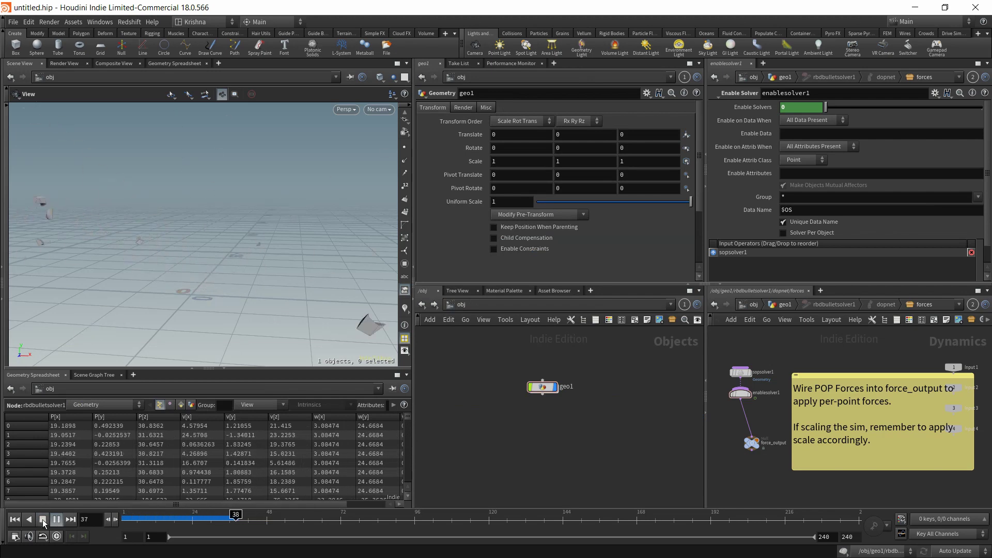
click(42, 520)
drag(213, 259, 198, 283)
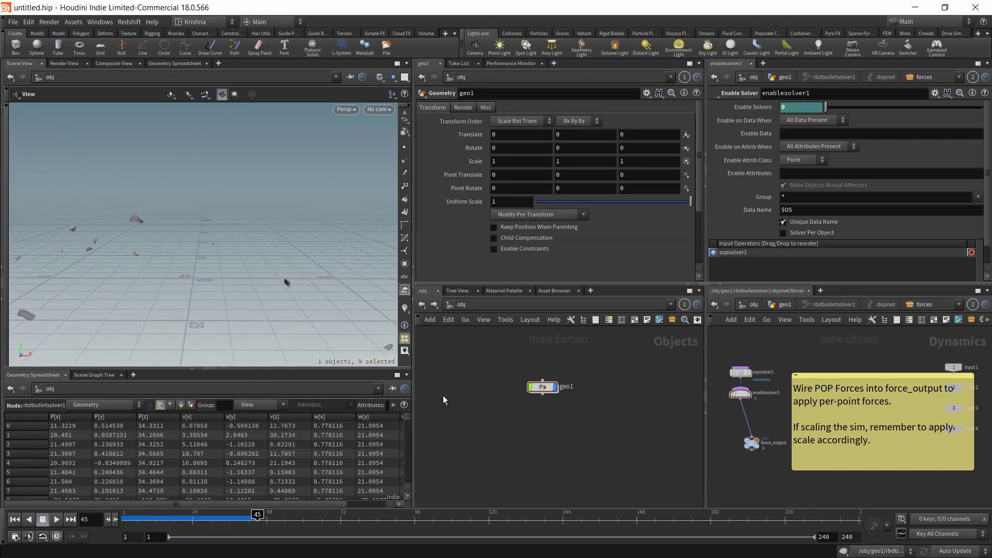
Inside geo1, replay the explosion, move rbdbulletsolver1 lower, and scrub back to frame 1.
double_click(542, 386)
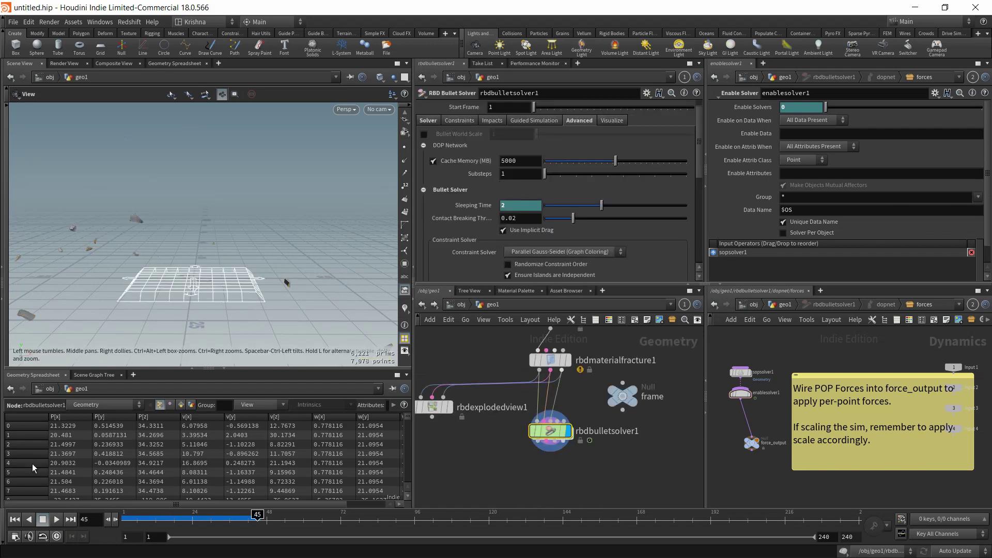
click(14, 519)
click(55, 518)
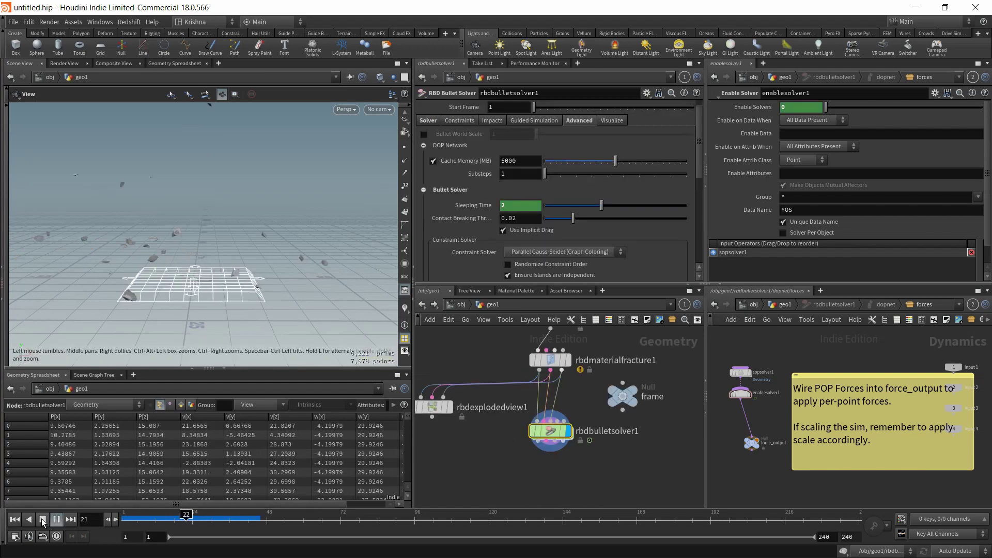
click(41, 519)
click(14, 520)
drag(555, 438, 555, 485)
mouse_move(130, 524)
mouse_down()
mouse_move(191, 520)
mouse_move(125, 520)
mouse_up()
Insert an RBD Configure node on the wire above rbdbulletsolver1.
key(Tab)
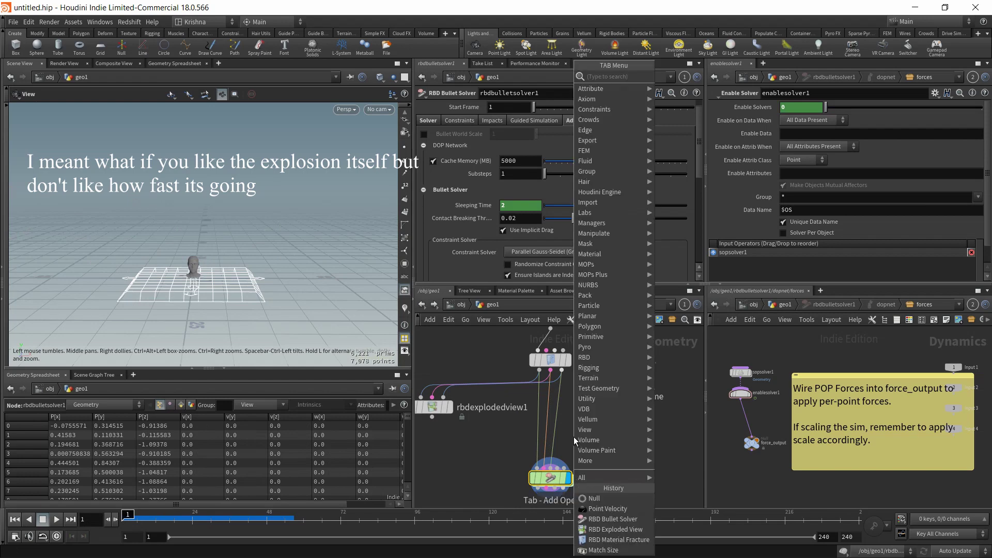
text(rbd conf)
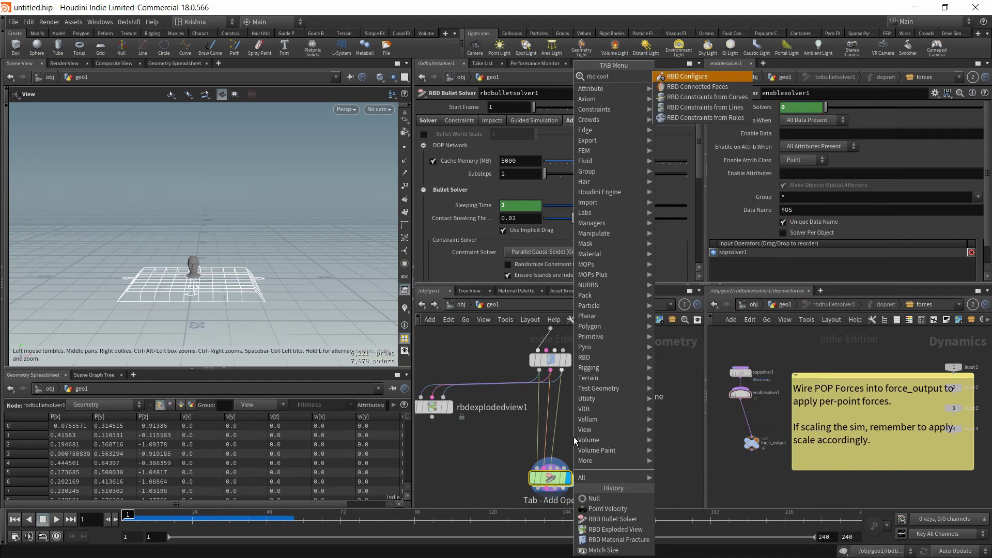
key(Return)
click(556, 437)
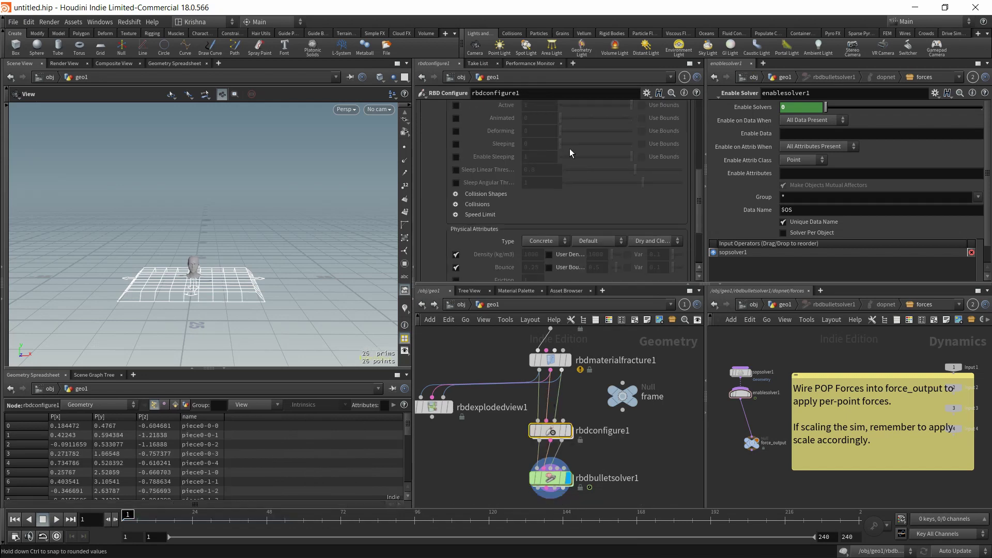
Enable Speed Max 10 and Spin Max 45 under Speed Limit, then play and rewind.
scroll(538, 176, down, 5)
scroll(543, 207, down, 4)
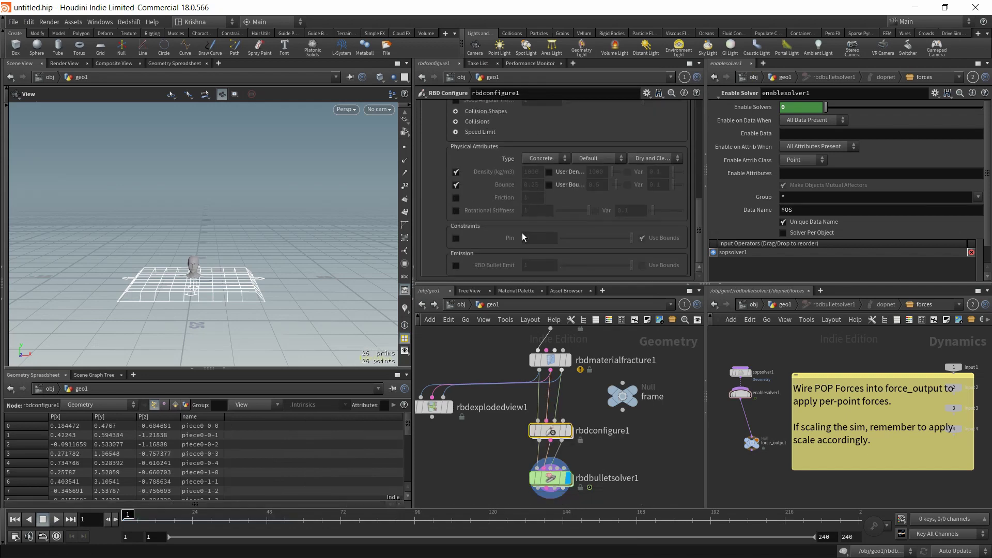
scroll(520, 232, up, 2)
click(456, 172)
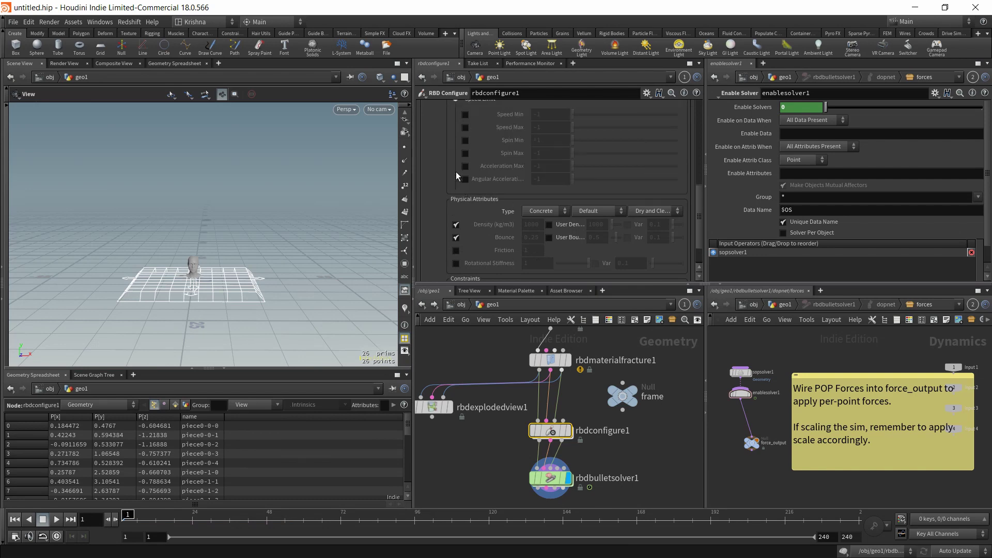
scroll(509, 208, up, 1)
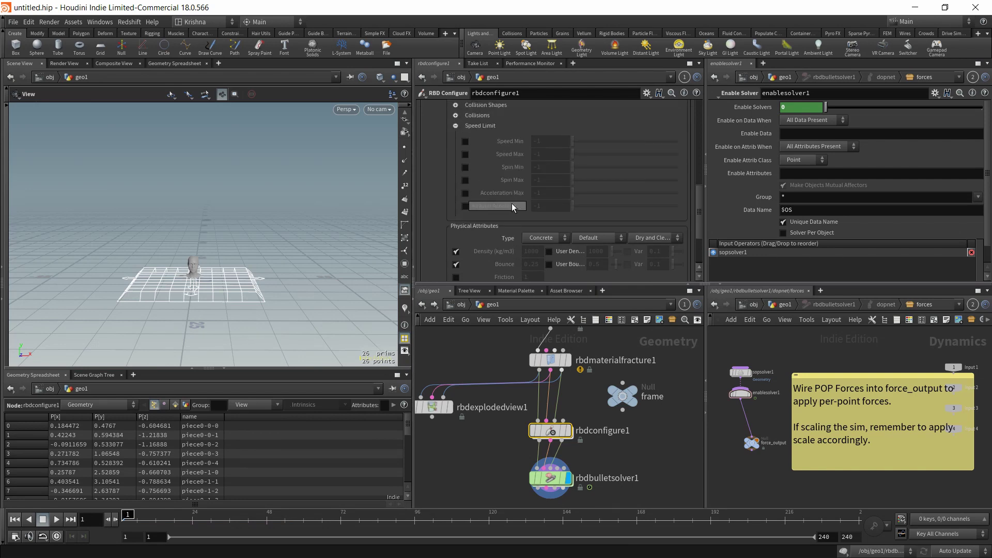
click(465, 155)
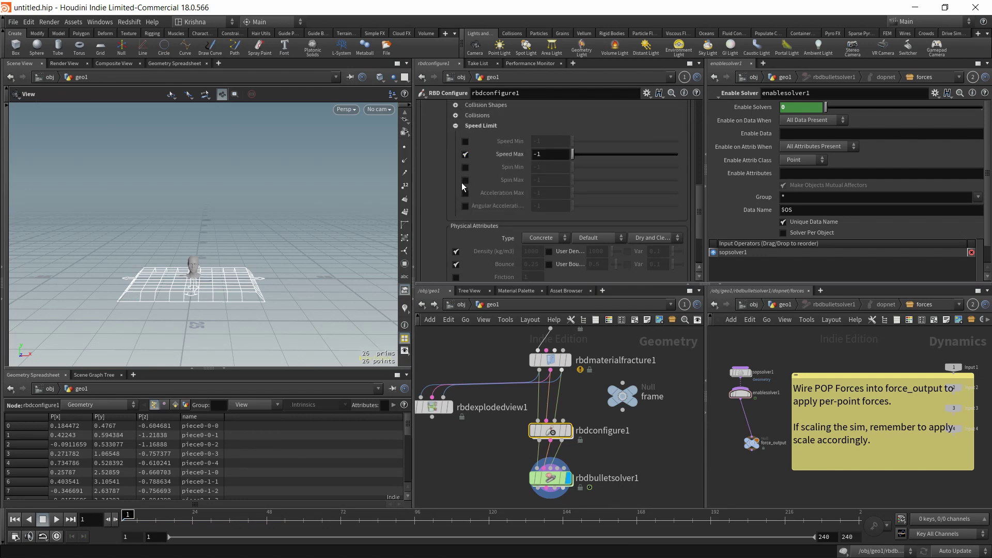
click(465, 180)
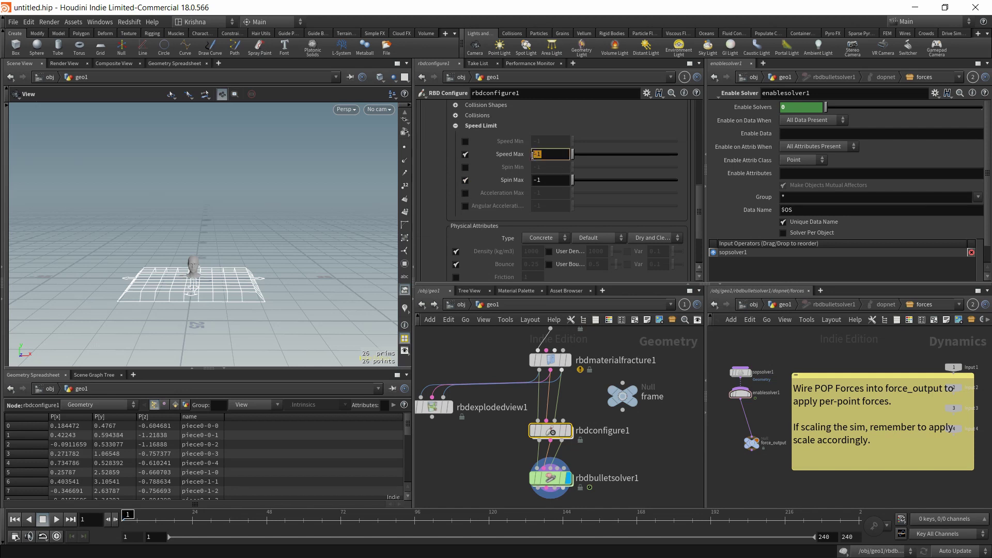
key(Tab)
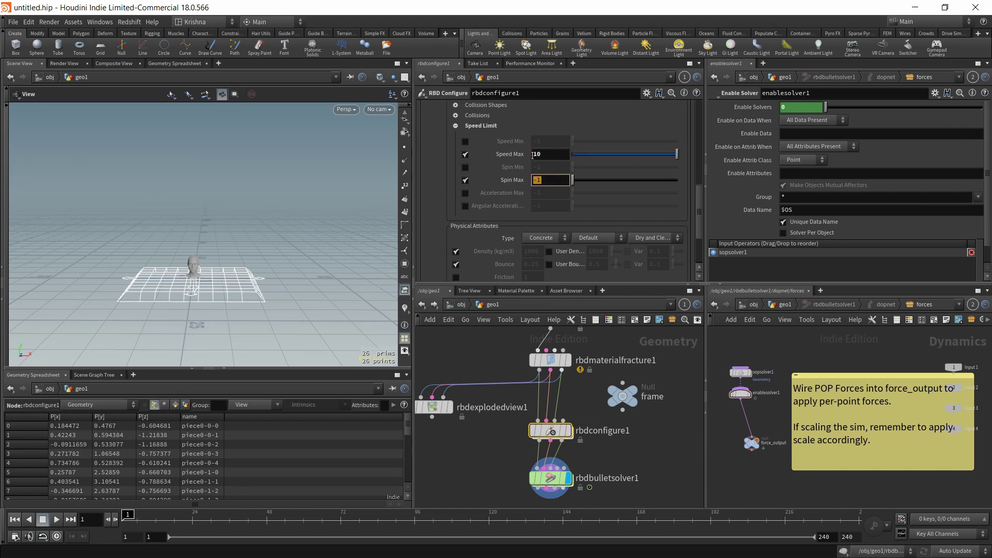
key(Return)
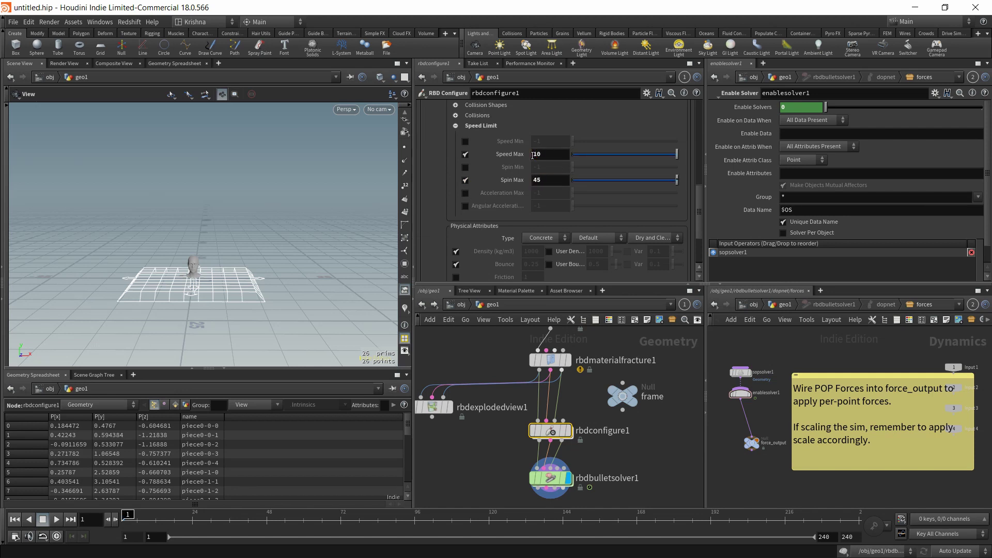
key(Up)
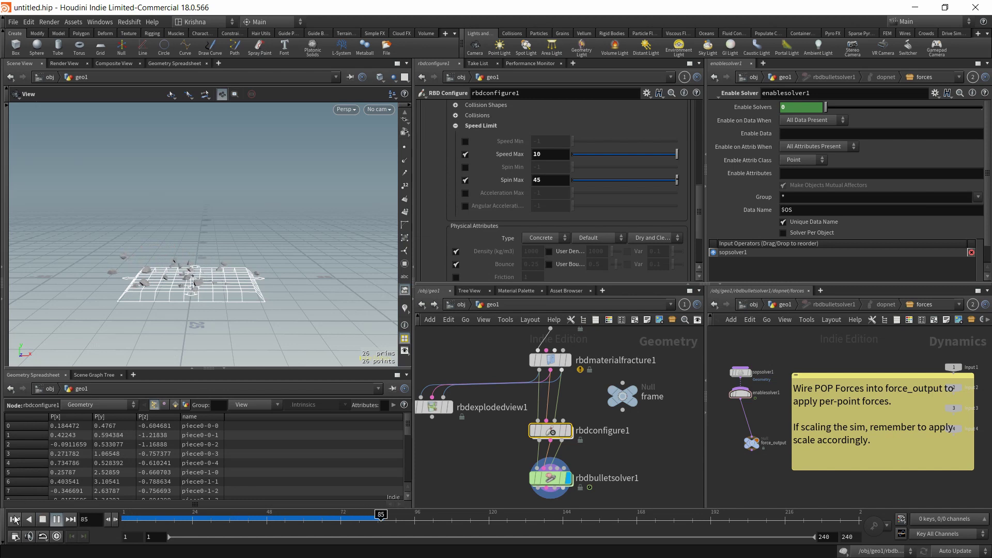
key(ctrl+Up)
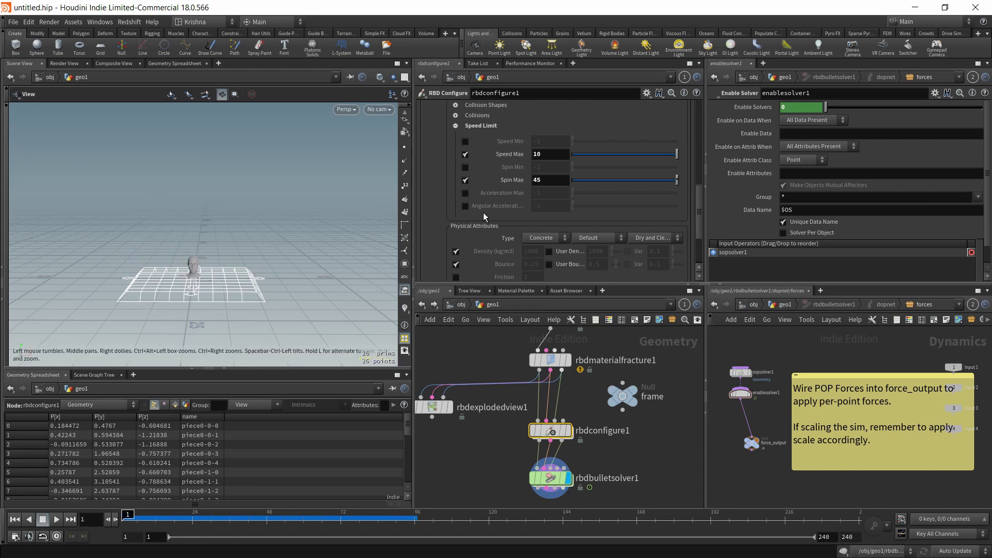
Raise rbdconfigure1's Speed Max to 100 and preview the simulation.
click(542, 153)
text(0)
key(Return)
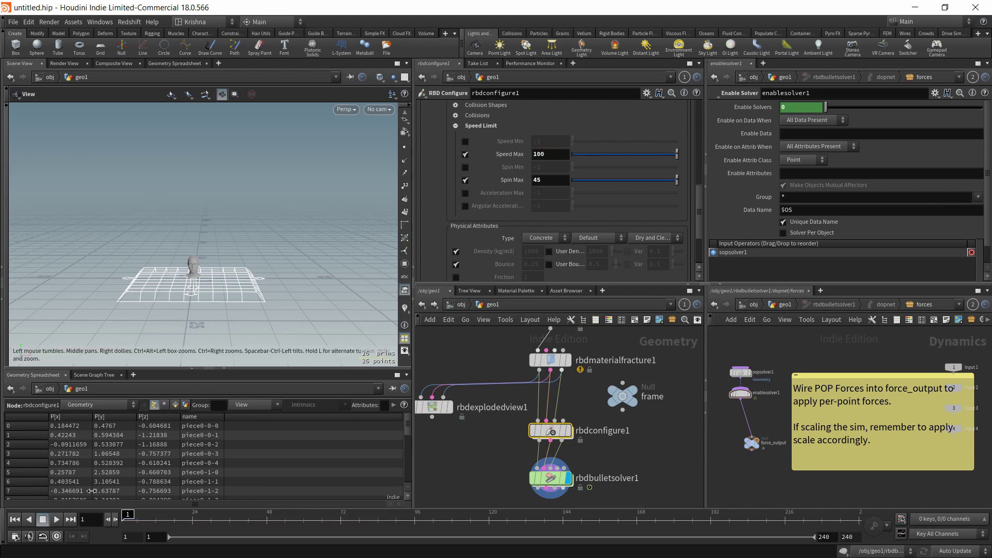
click(57, 519)
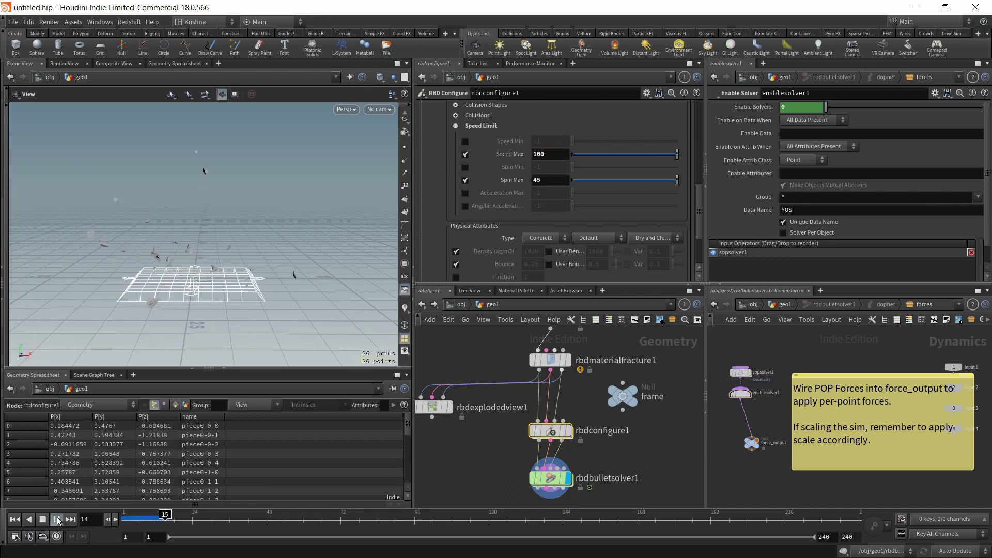
click(14, 521)
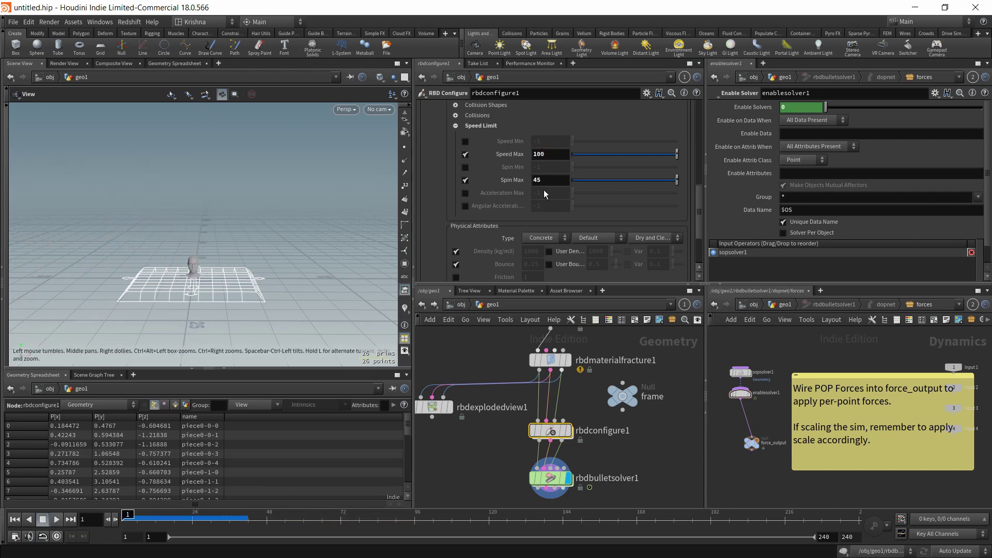
Lower Speed Max to 40, replay, rewind to frame 1, and select the frame null.
click(550, 153)
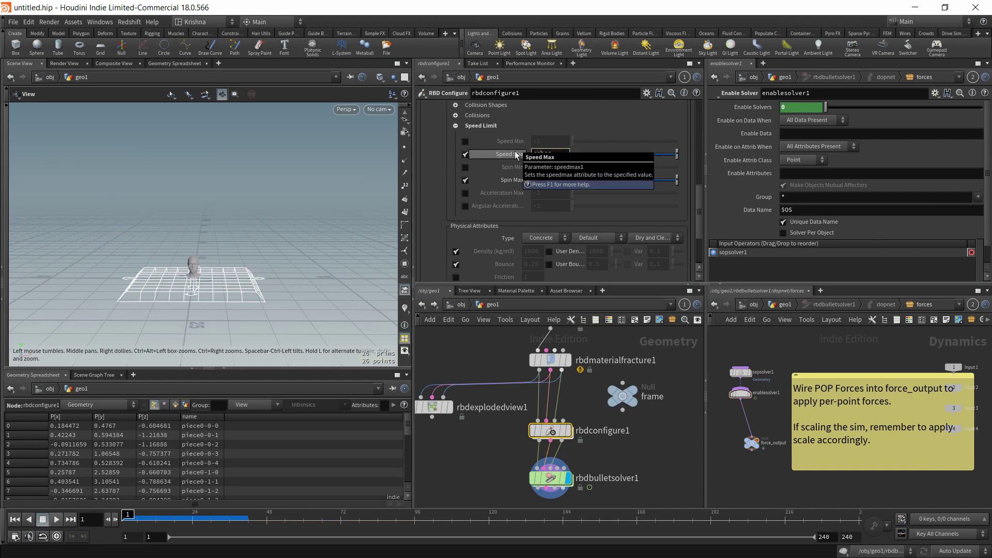
text(4)
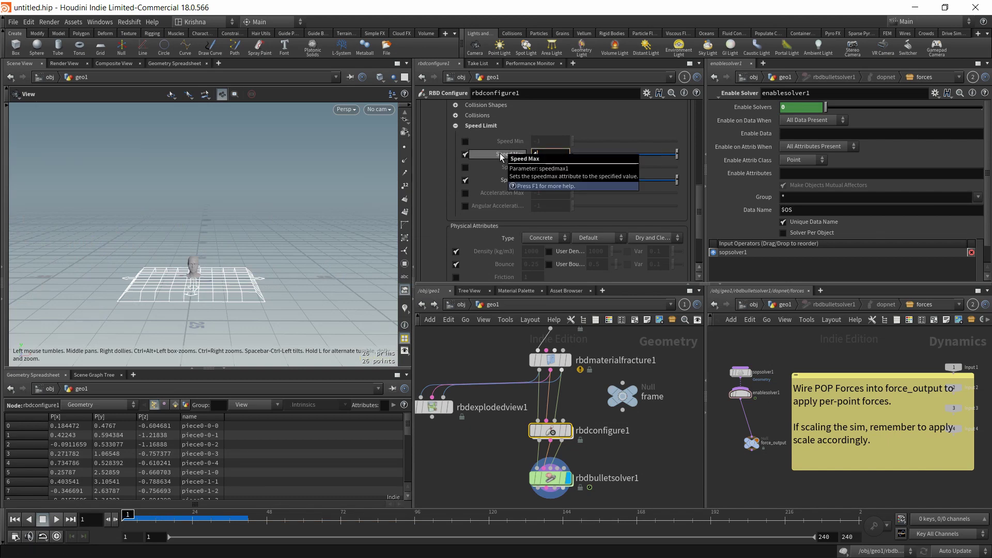
text(0)
key(Return)
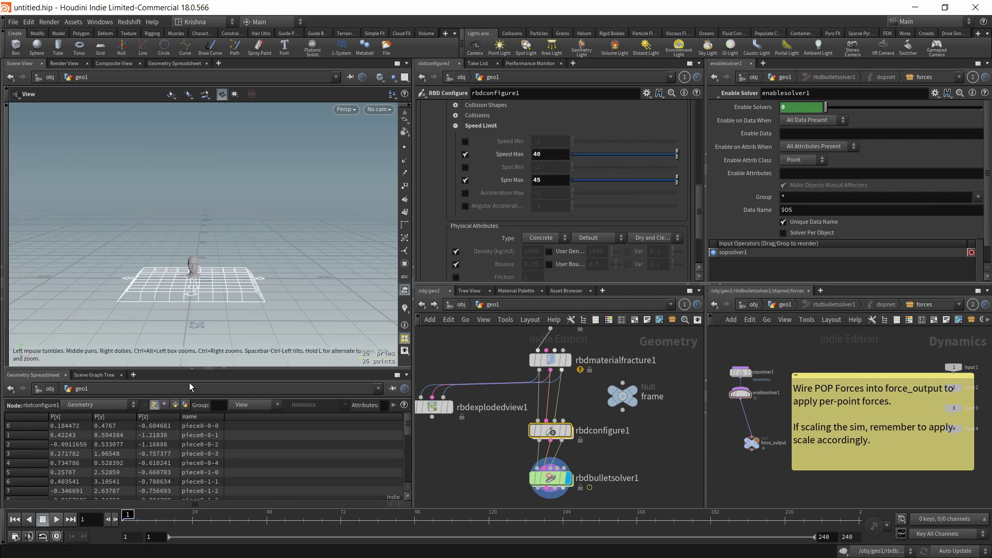
click(55, 520)
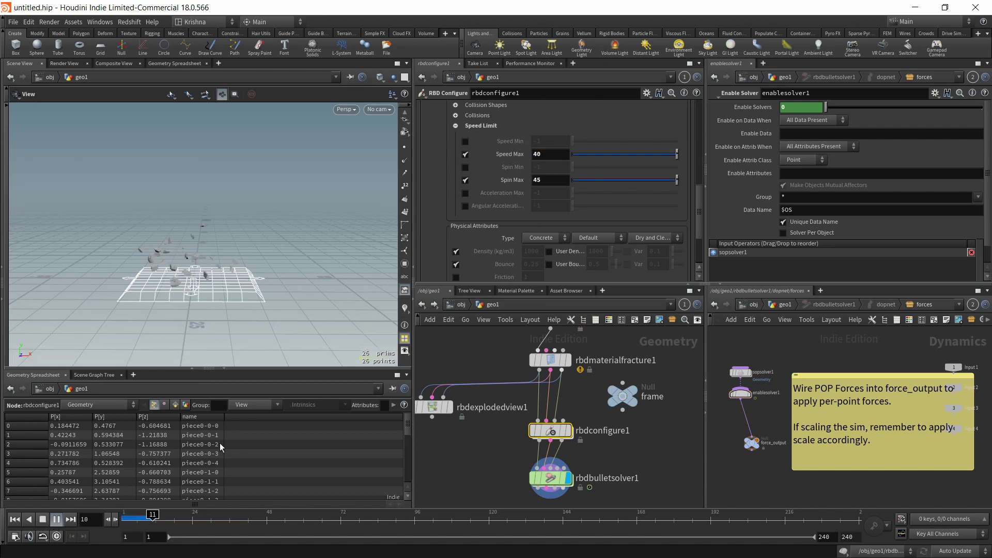
click(42, 520)
click(20, 518)
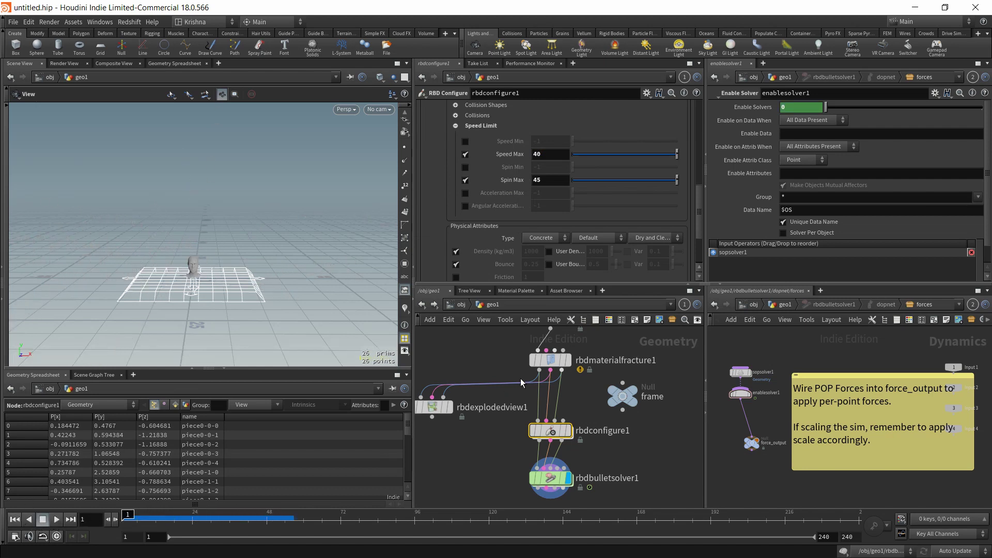
click(623, 396)
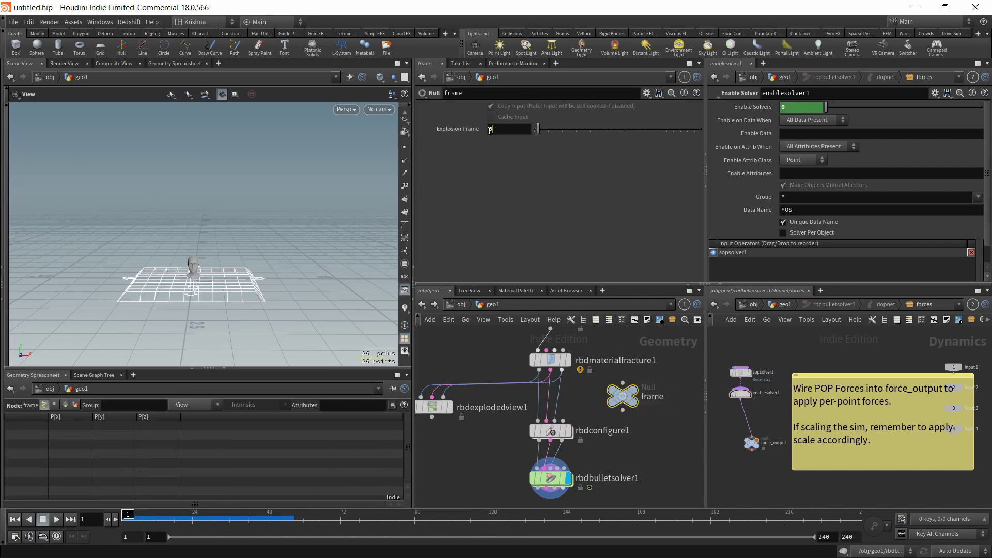
Set Explosion Frame to 48, play the simulation, and orbit to inspect the burst.
text(48)
key(Return)
scroll(199, 269, up, 6)
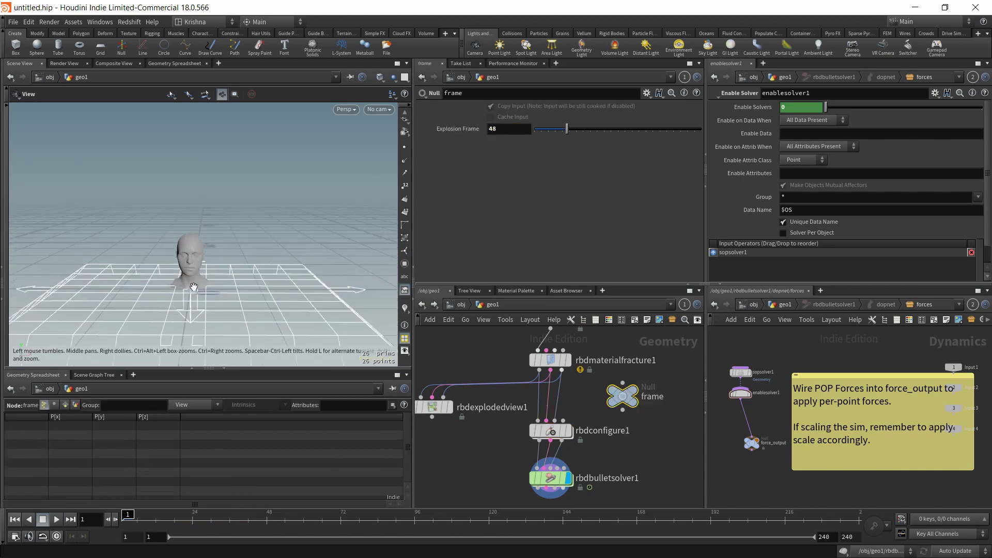
click(56, 520)
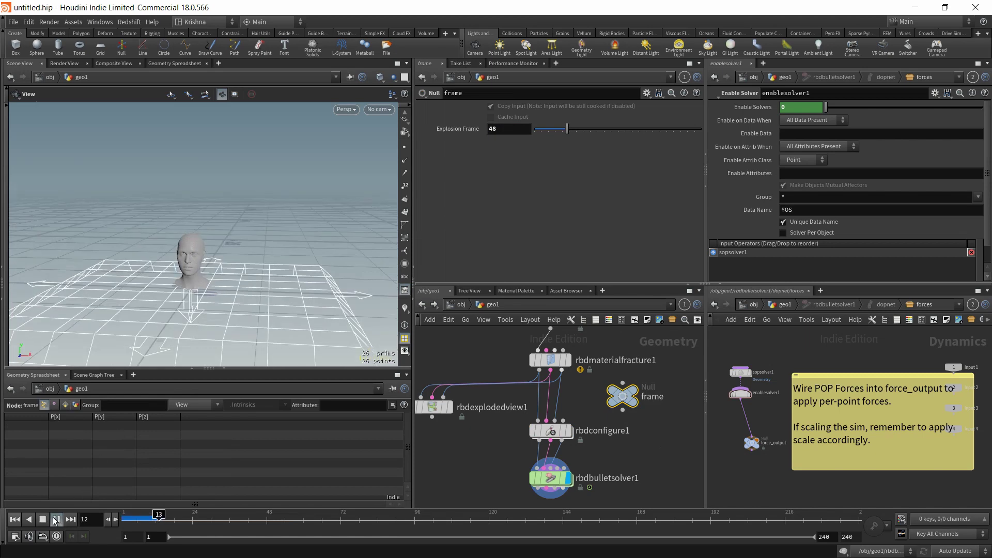
click(43, 520)
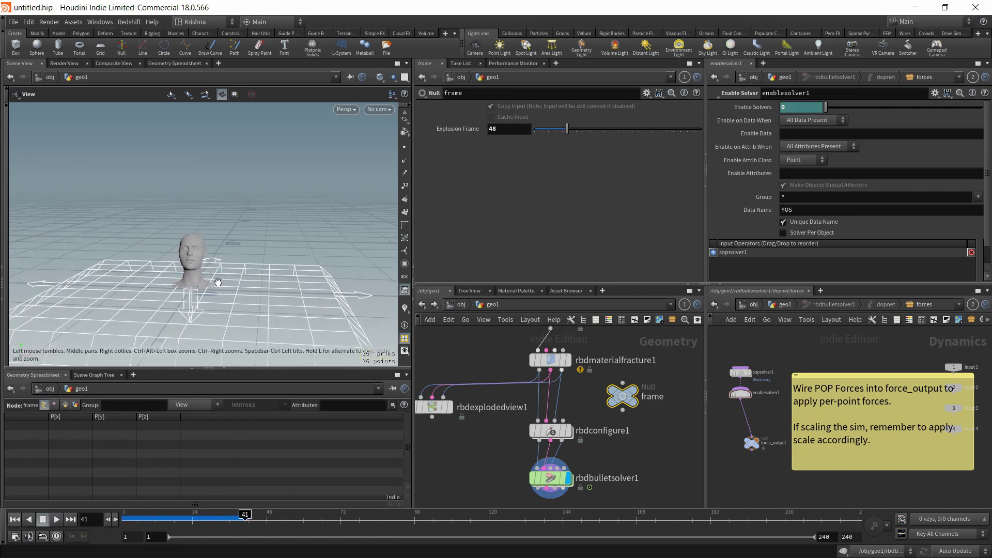
drag(202, 271, 226, 275)
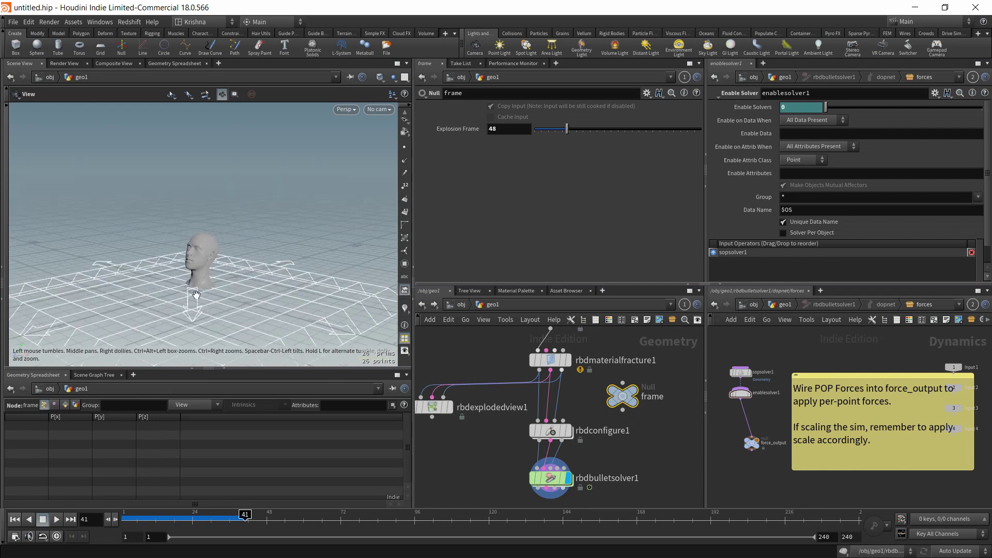
scroll(203, 274, up, 5)
scroll(203, 291, down, 2)
scroll(222, 282, up, 3)
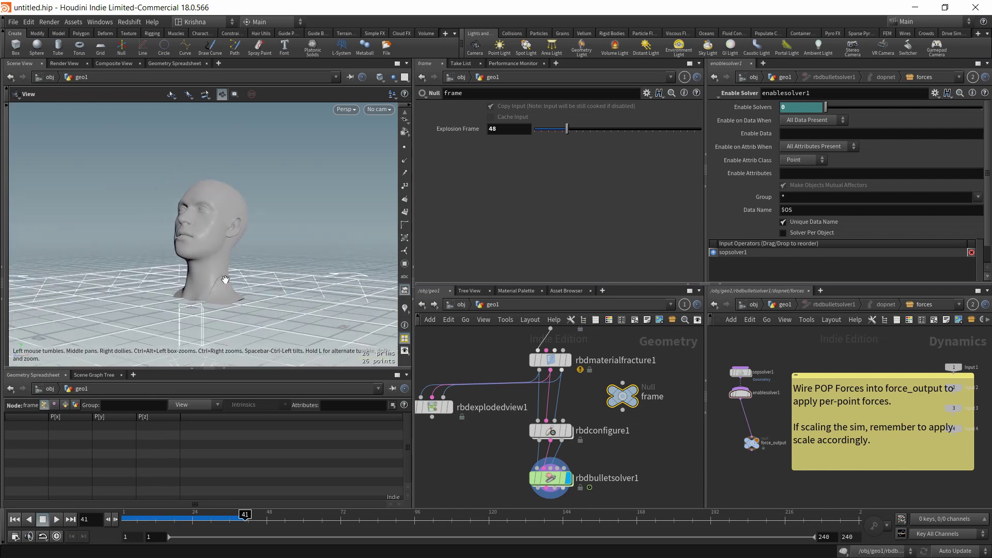
mouse_move(225, 279)
mouse_down()
mouse_move(231, 266)
mouse_move(227, 297)
mouse_up()
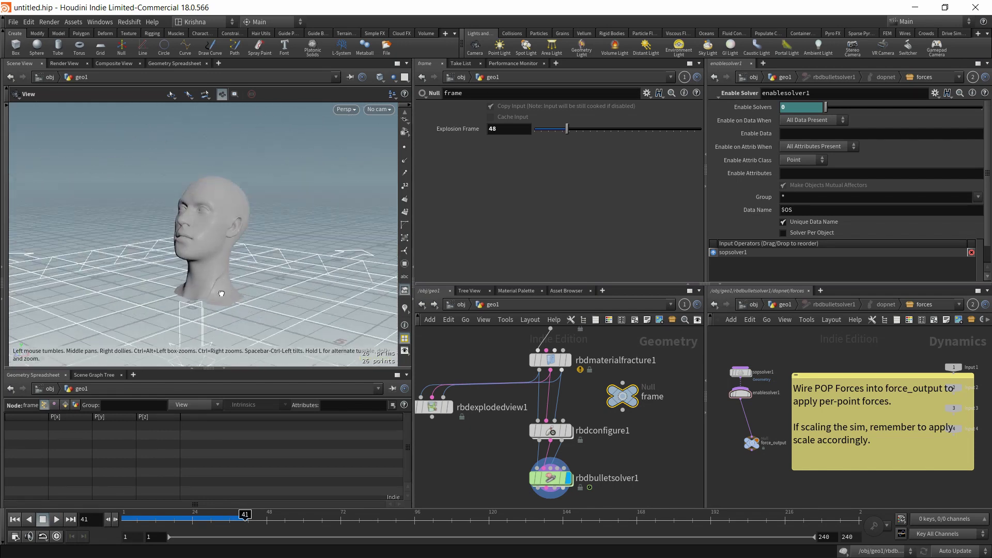
Replay from frame 1, play backwards, then select rbdconfigure1.
click(15, 520)
click(56, 520)
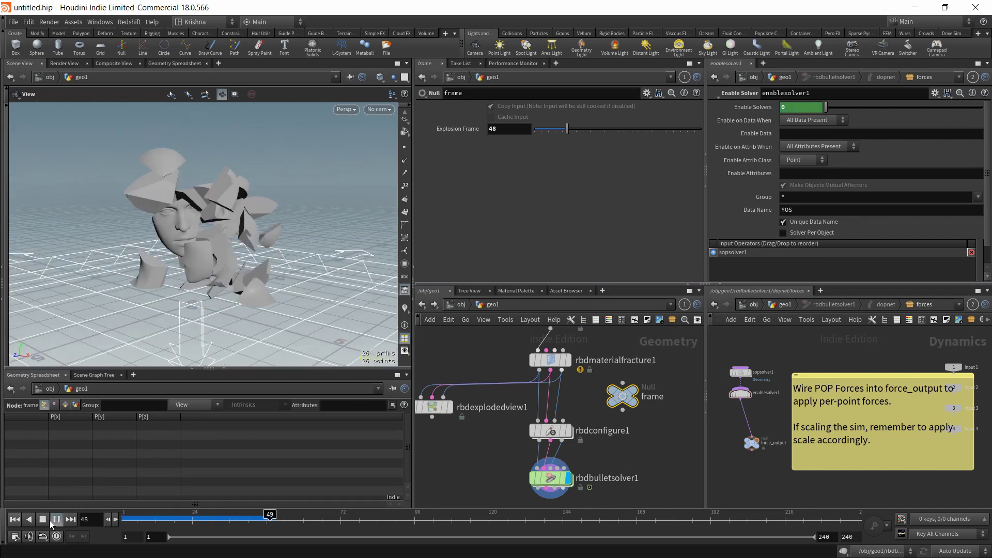
click(28, 520)
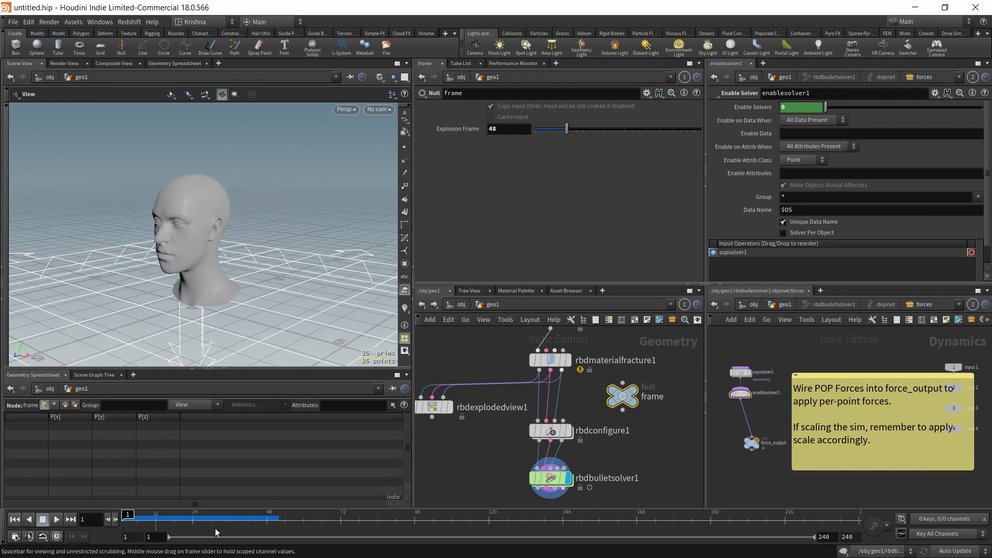
click(551, 431)
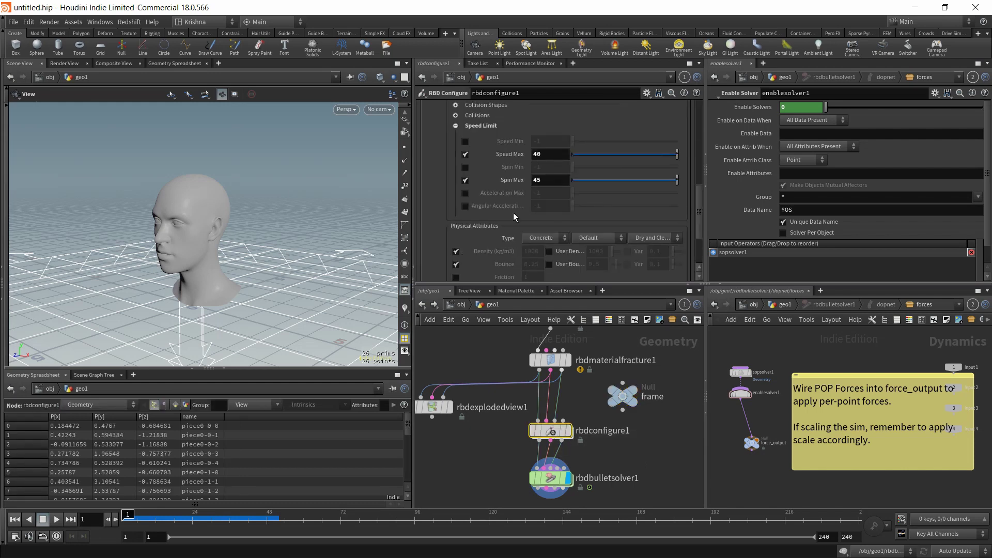
Enable the Active attribute override and copy the frame null's Explosion Frame parameter.
scroll(513, 212, up, 1)
scroll(494, 260, up, 10)
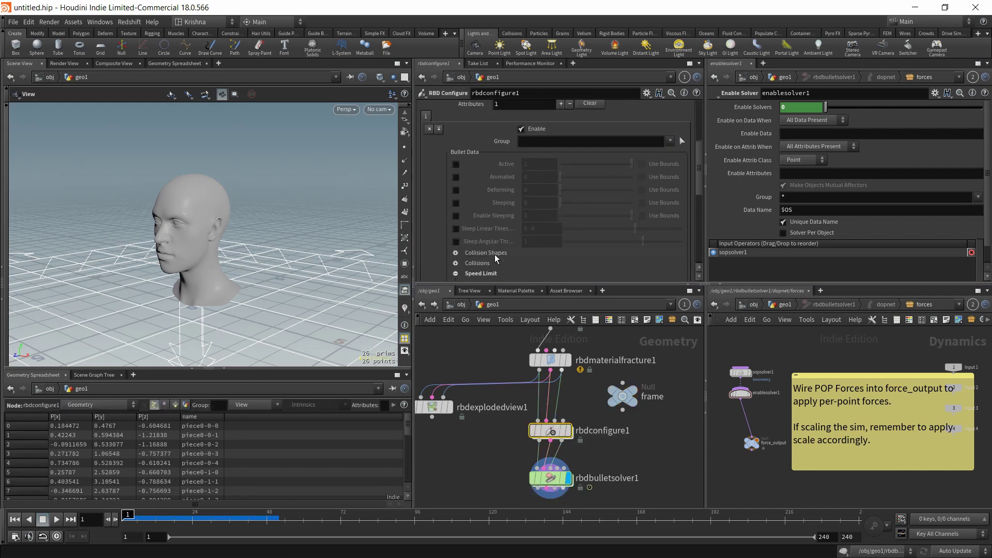
click(456, 165)
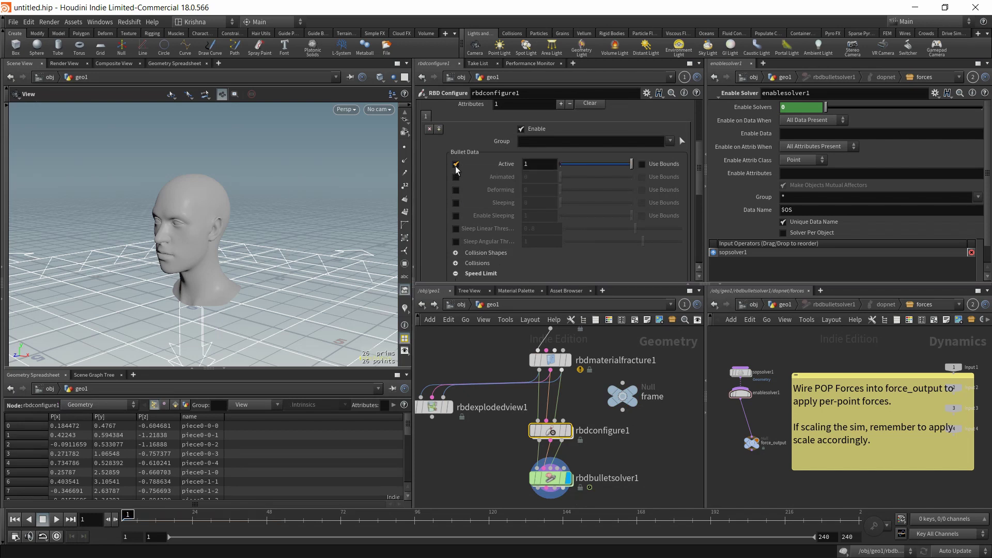
click(627, 396)
right_click(470, 132)
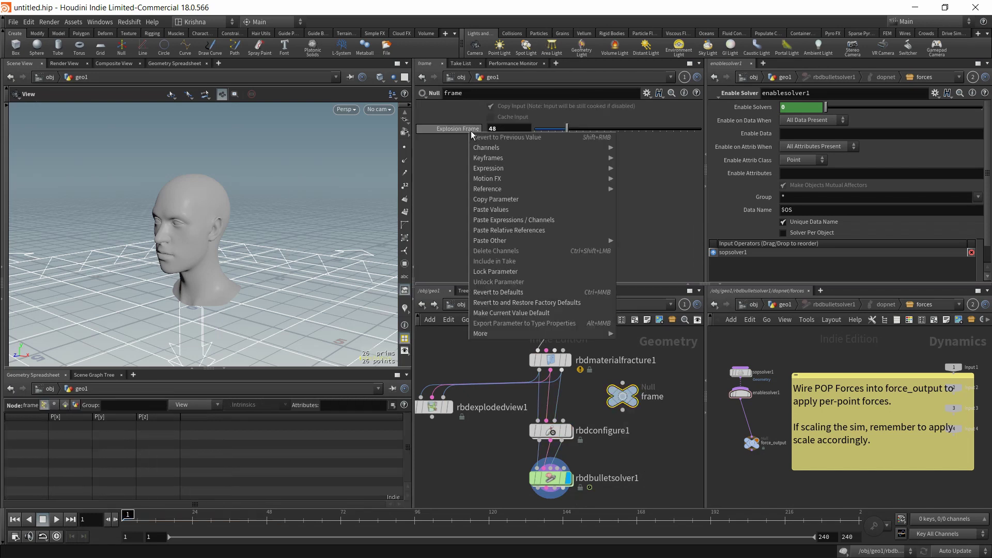
click(503, 196)
Paste a relative reference into Active and edit it to $F>(ch("../frame/exp_frame")-1).
click(550, 430)
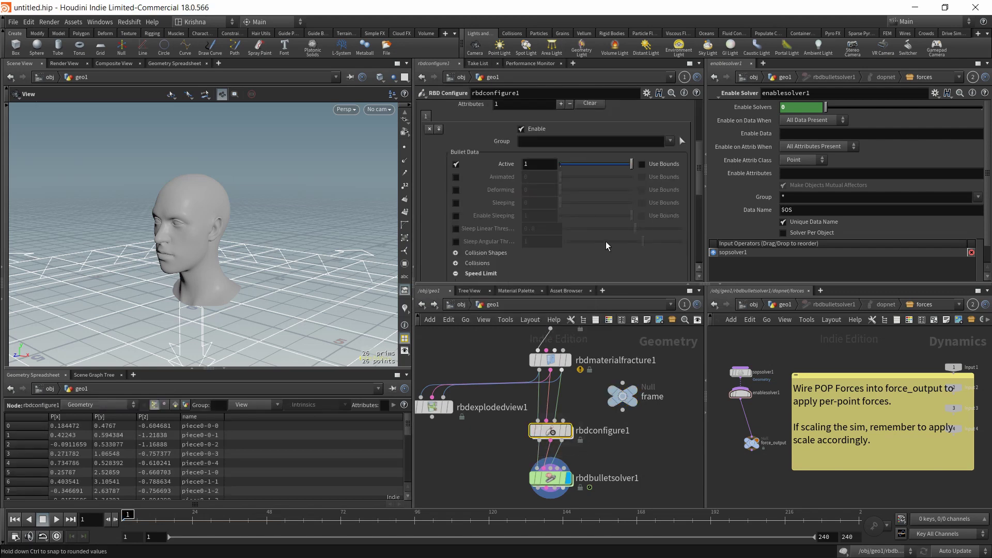
right_click(513, 163)
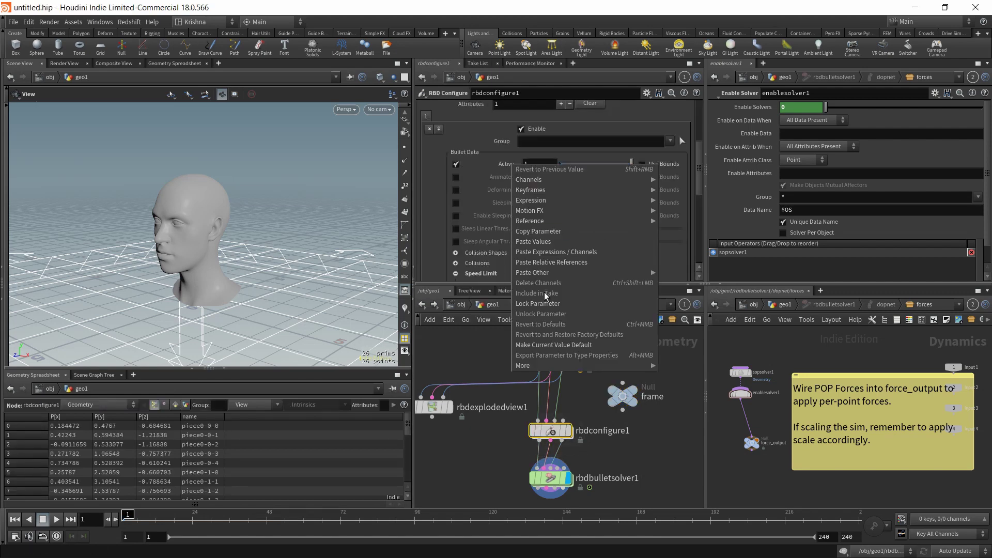
click(550, 262)
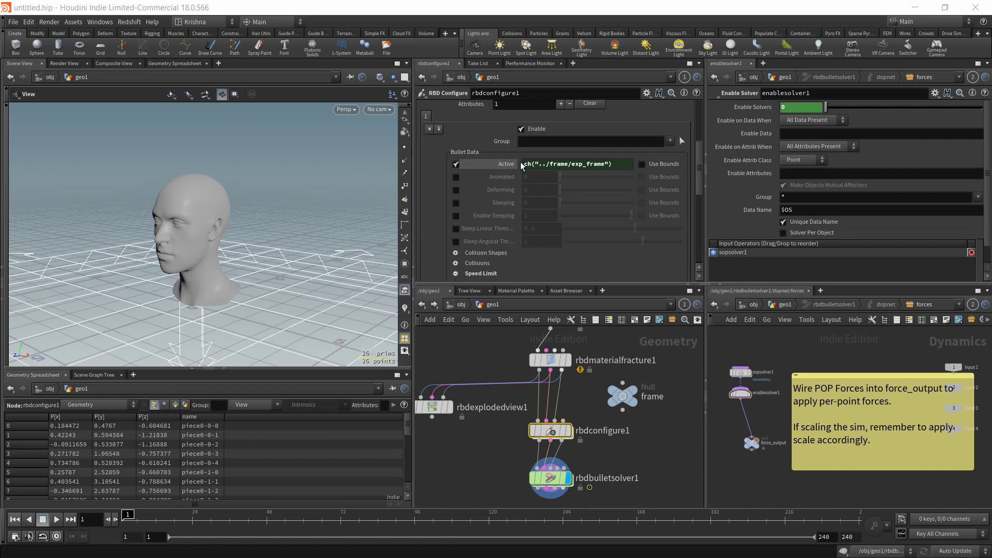
click(525, 164)
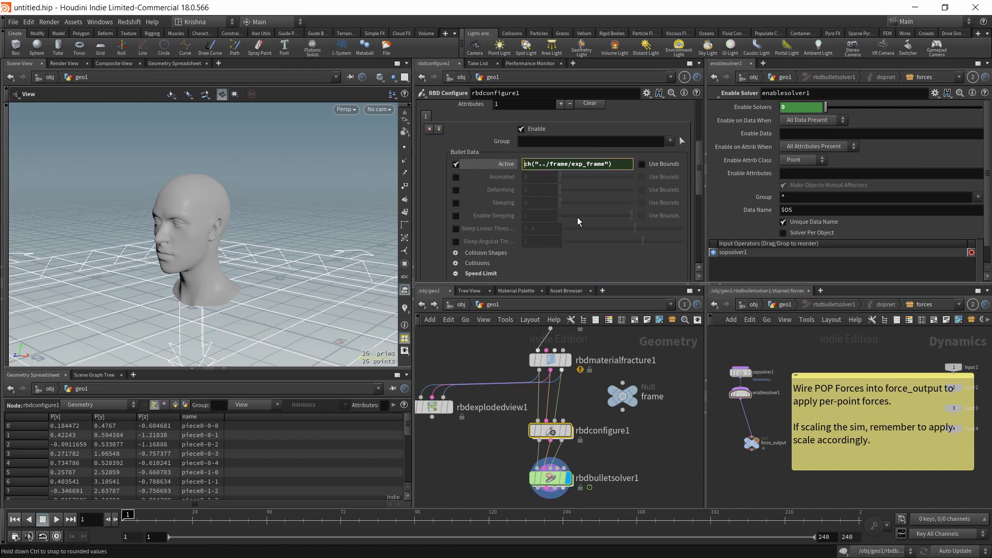
text($F>)
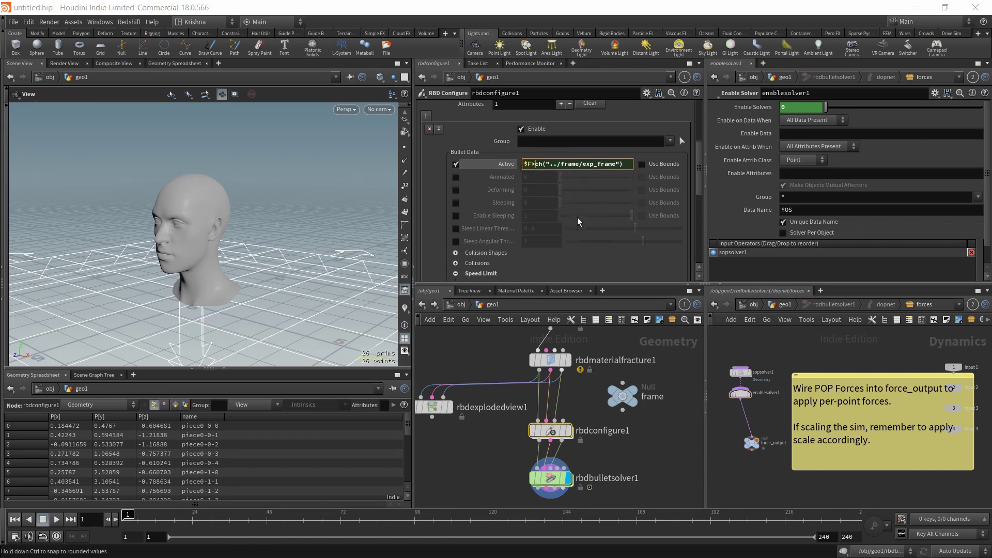
text(()
text(-1)
key(Return)
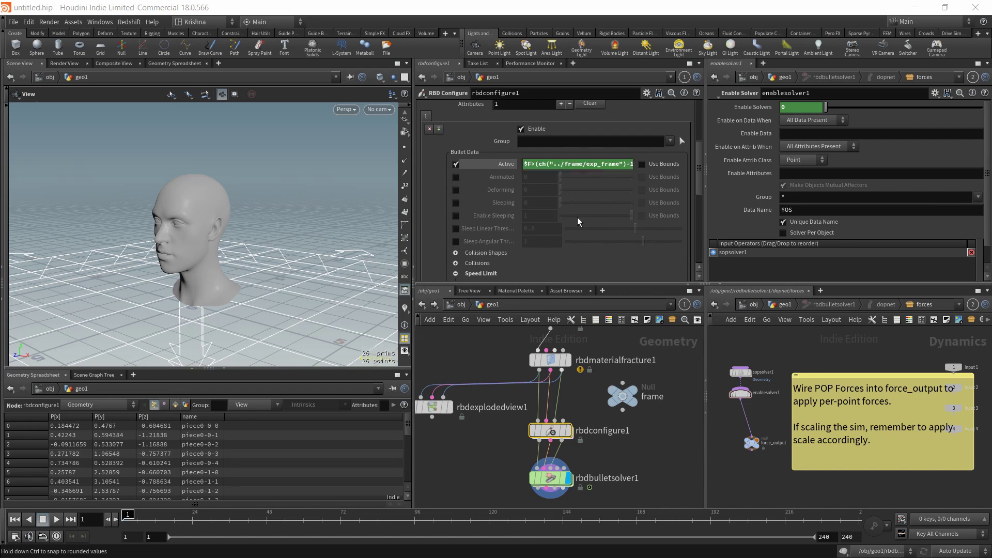
click(507, 167)
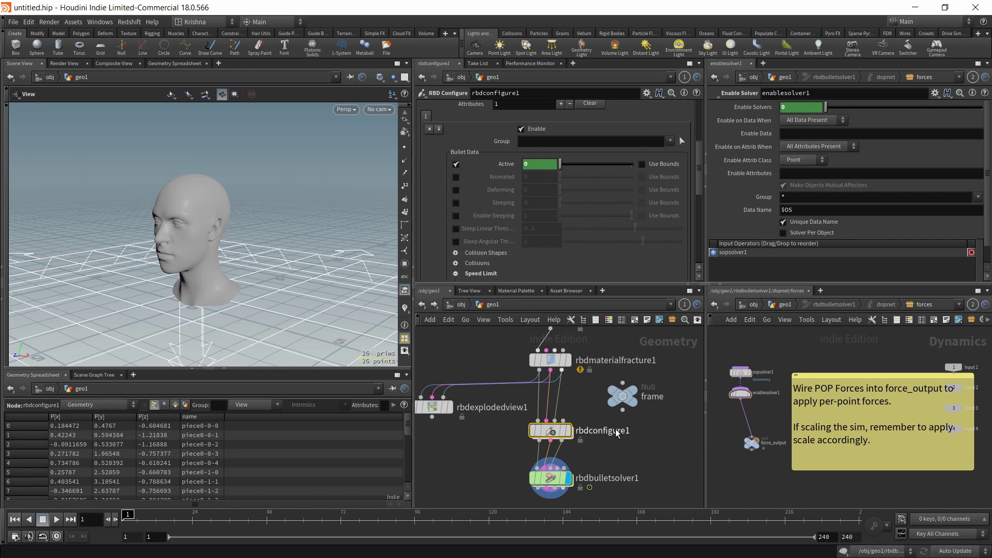
Replay to frame 108, checking Active turns on after frame 48 and fragments scatter.
drag(175, 238, 191, 255)
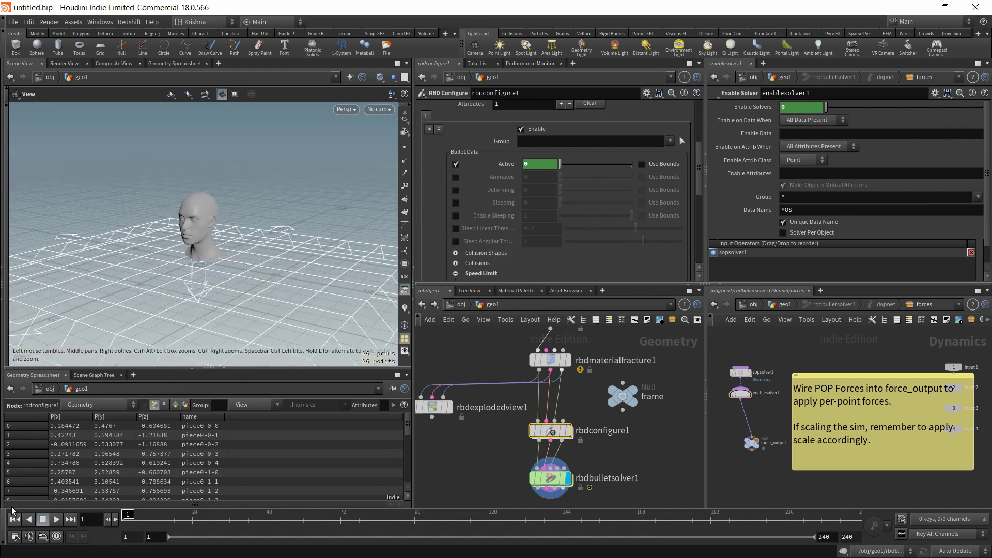
key(ctrl+v)
click(57, 522)
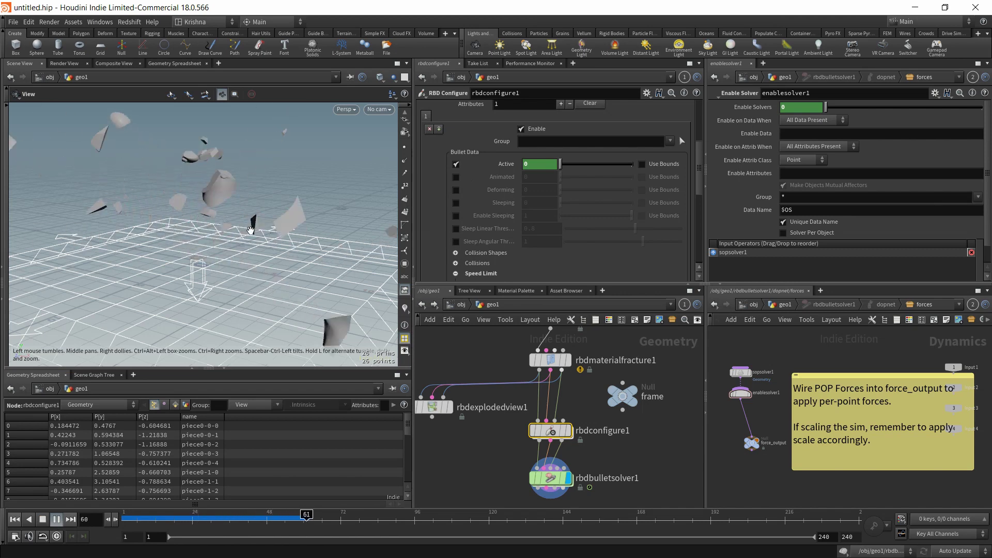
click(43, 519)
drag(248, 217, 310, 173)
click(15, 519)
click(57, 519)
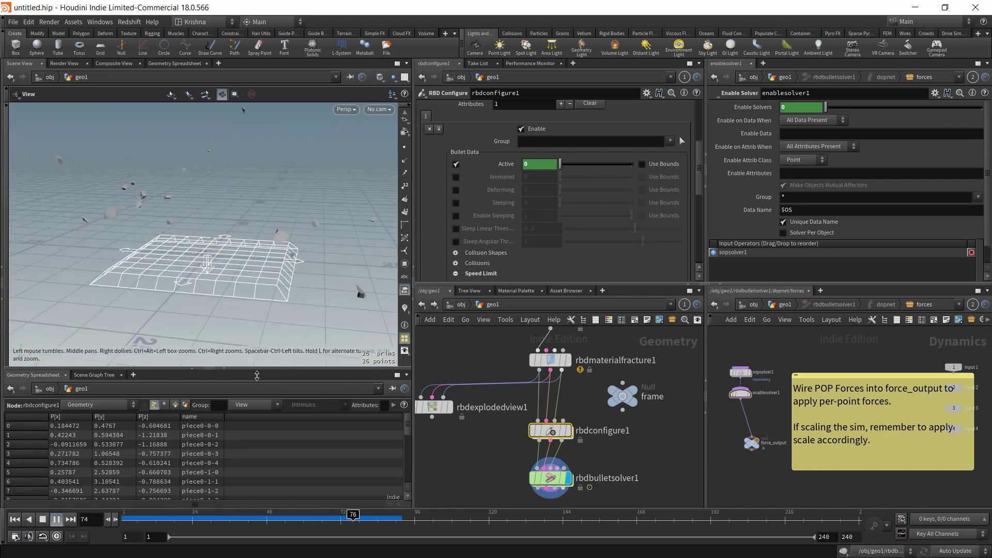
click(43, 519)
scroll(202, 233, up, 3)
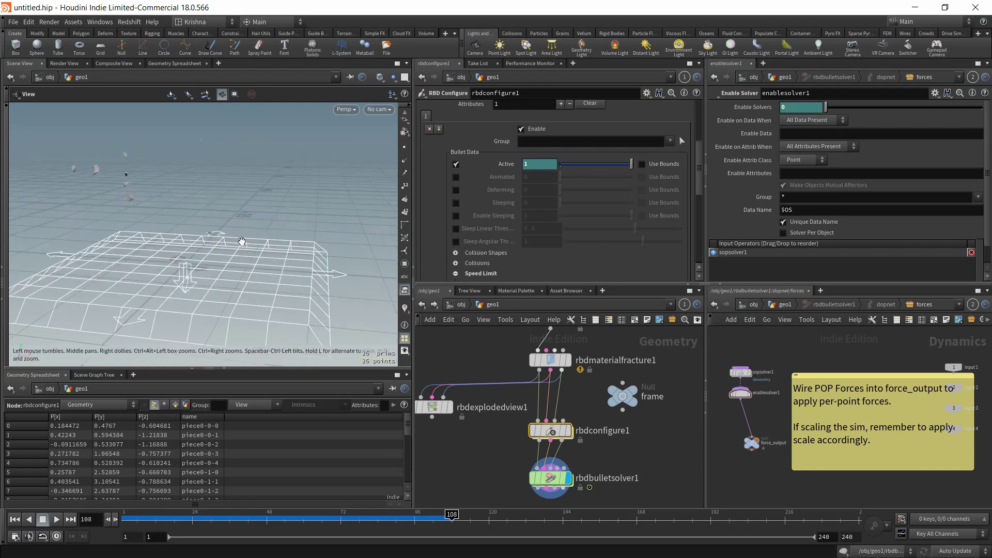
Change Explosion Frame from 48 to 24, replay, and rewind to frame 1.
click(636, 397)
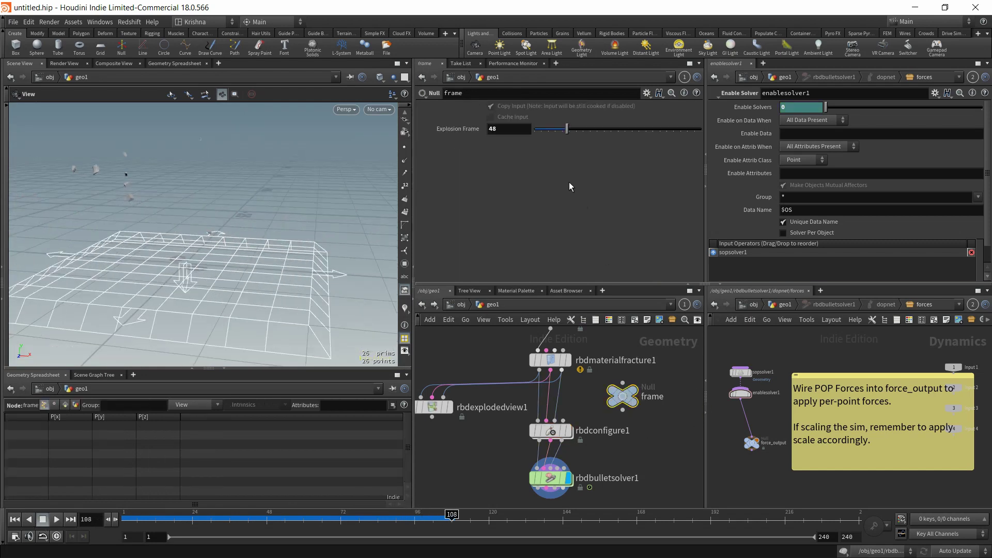
click(510, 134)
key(Return)
click(14, 521)
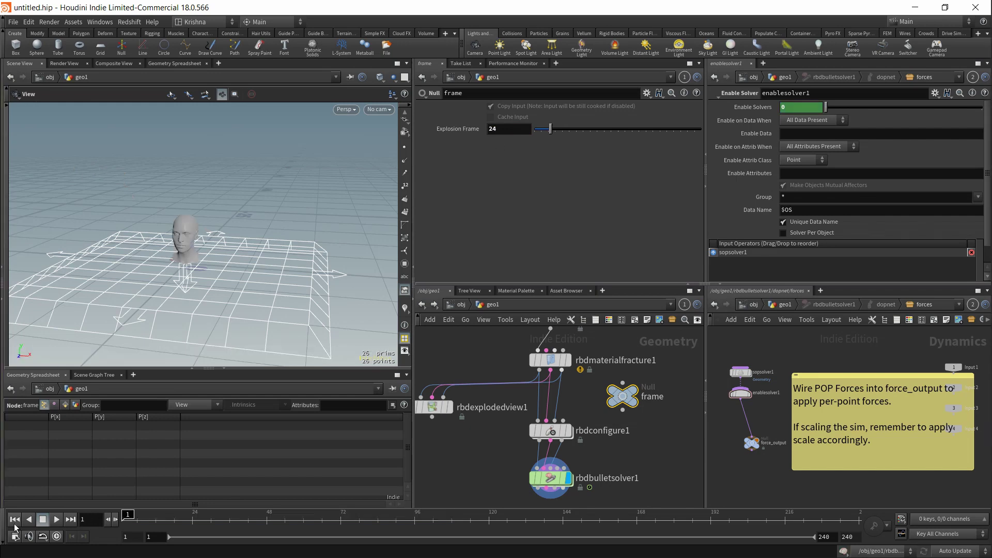
click(51, 523)
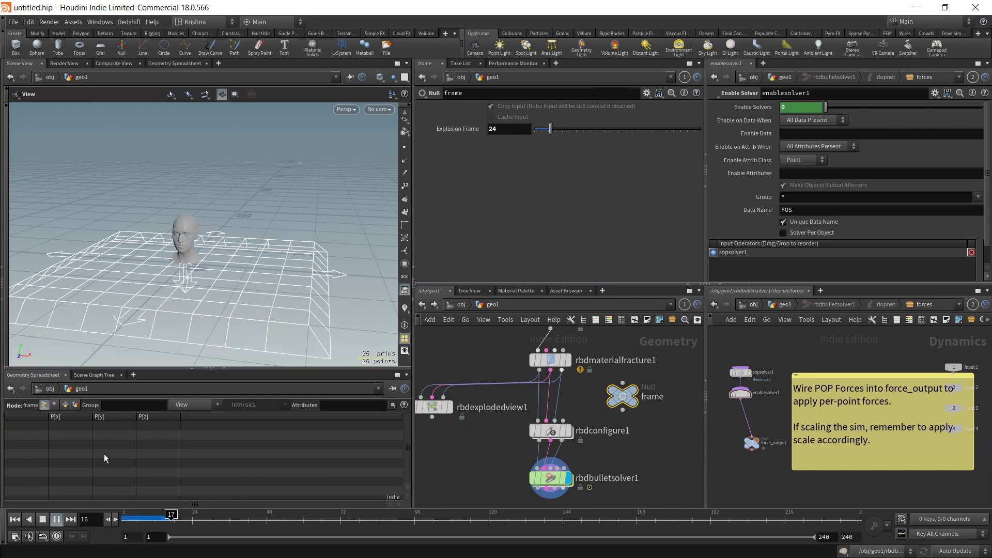
click(42, 520)
click(15, 520)
Add a Test Geometry: Pig Head node and wire it into matchsize1.
key(h)
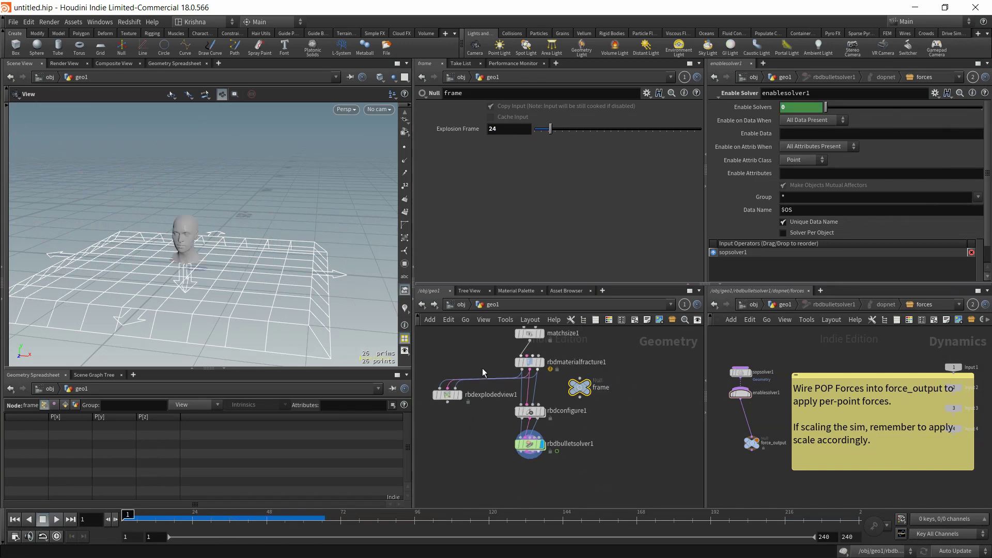
click(508, 365)
key(Tab)
text(pi)
key(Return)
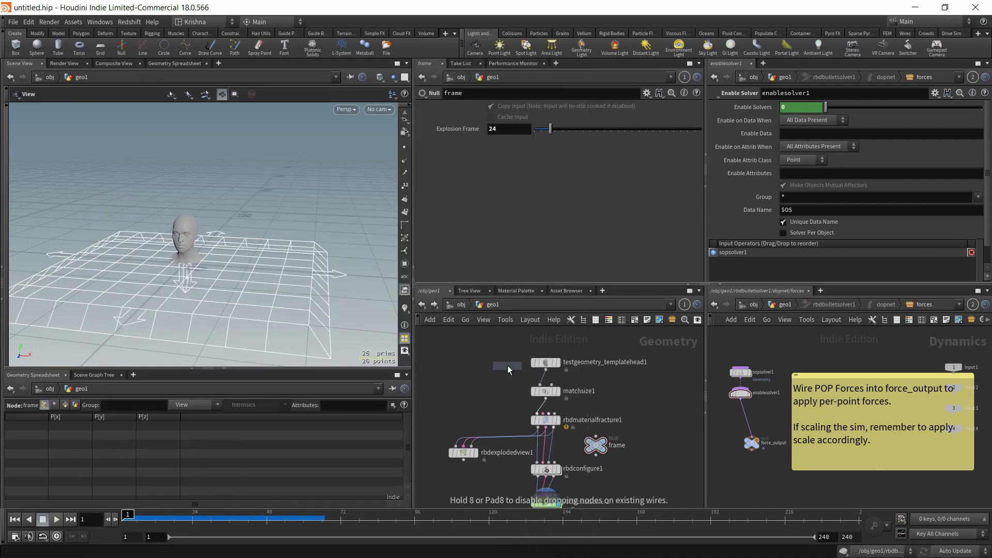
click(503, 362)
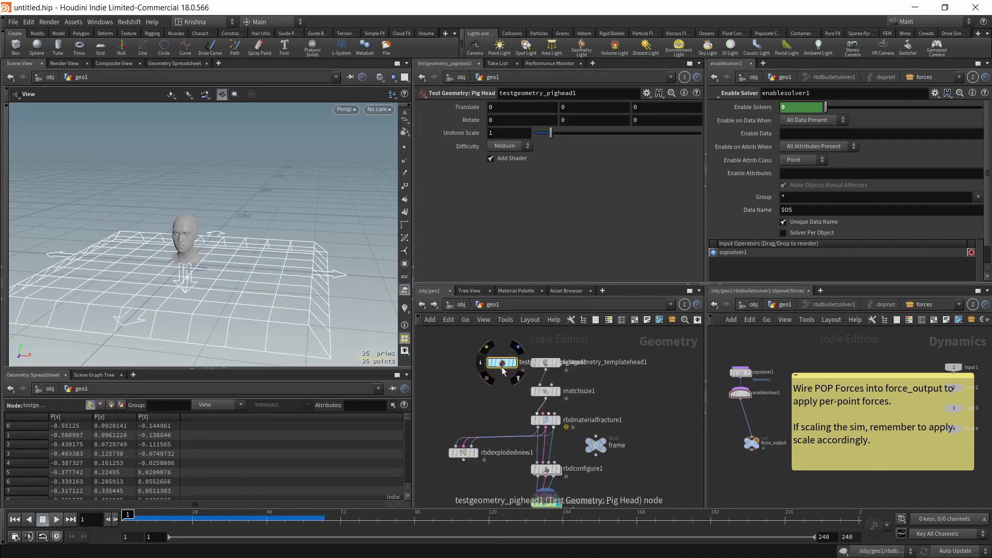
click(501, 369)
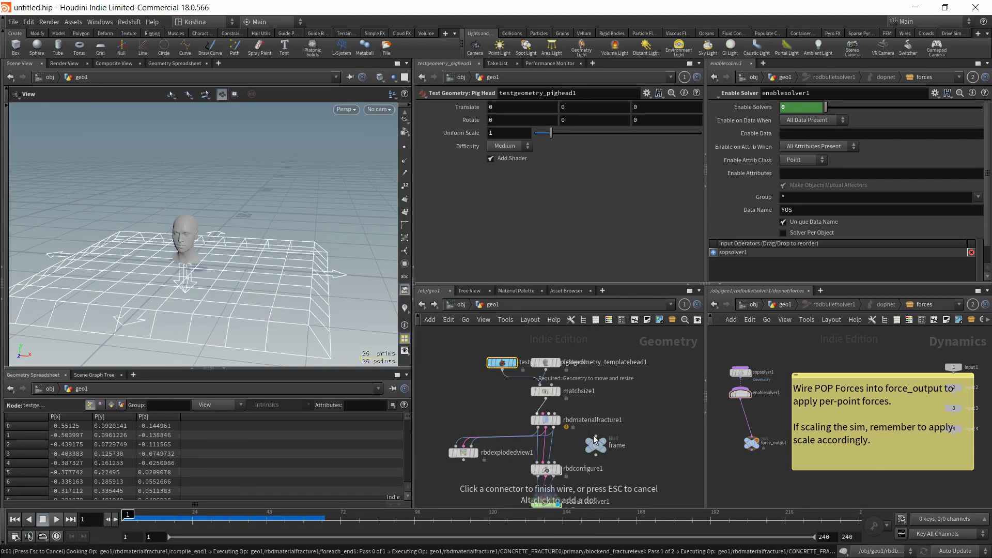
click(540, 386)
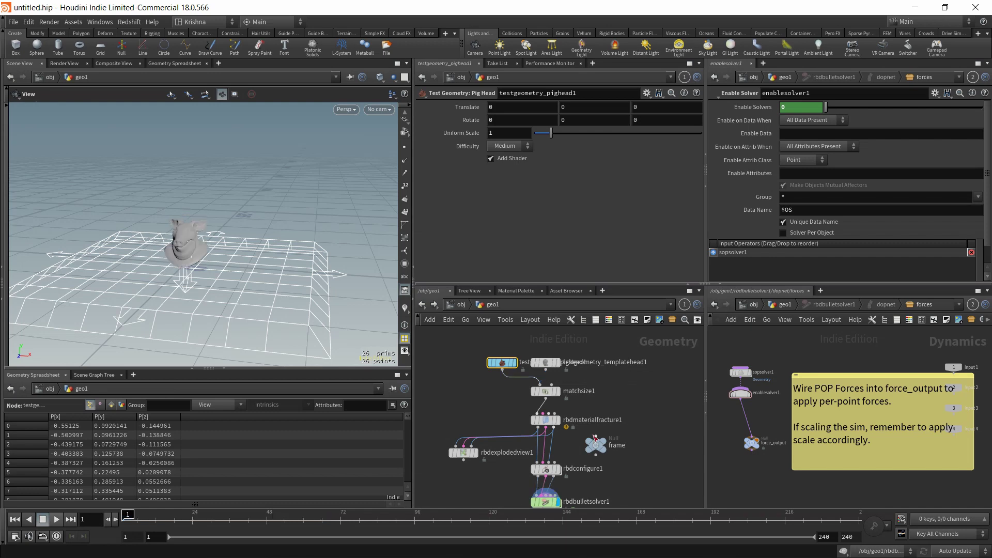
Play the simulation to watch the pig head shatter, then rewind to frame 1.
click(56, 519)
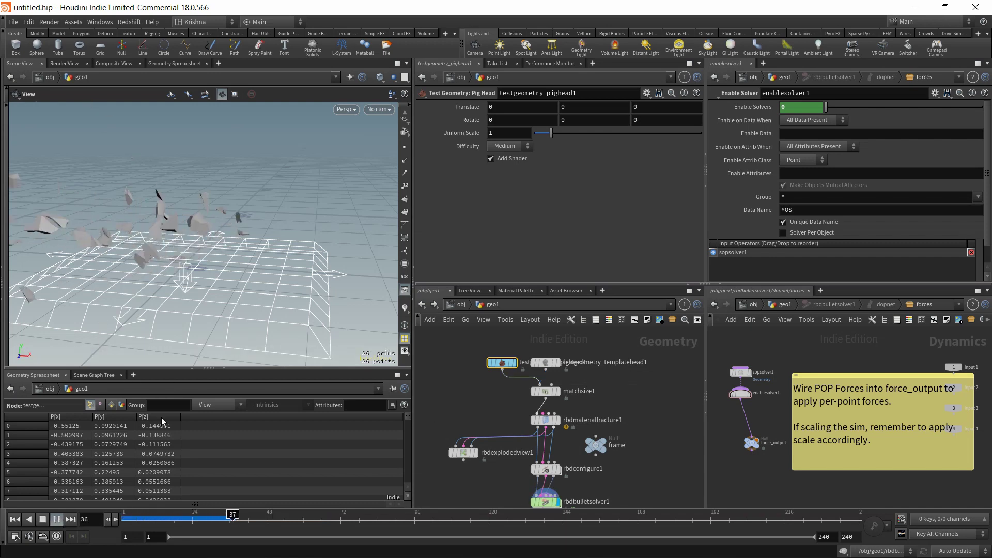
click(41, 522)
click(14, 521)
scroll(518, 401, down, 3)
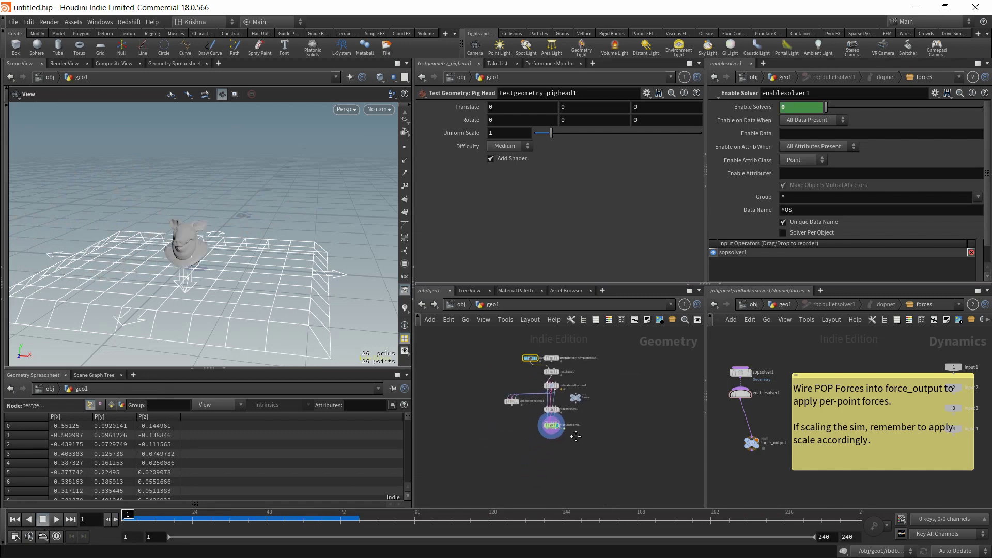
scroll(556, 442, up, 5)
Add null1 below rbdbulletsolver1, wire the solver into it, and set its display flag.
key(Tab)
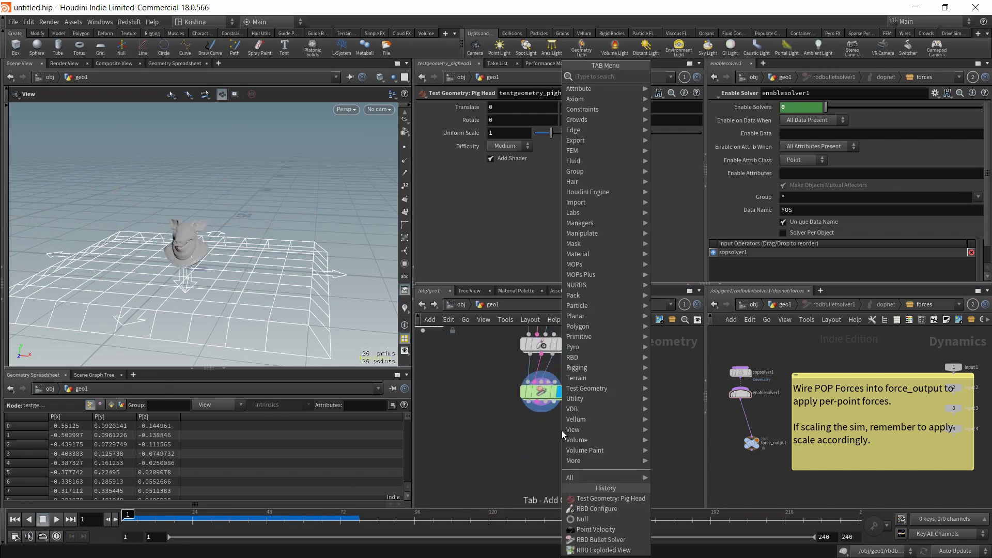
text(null)
key(Return)
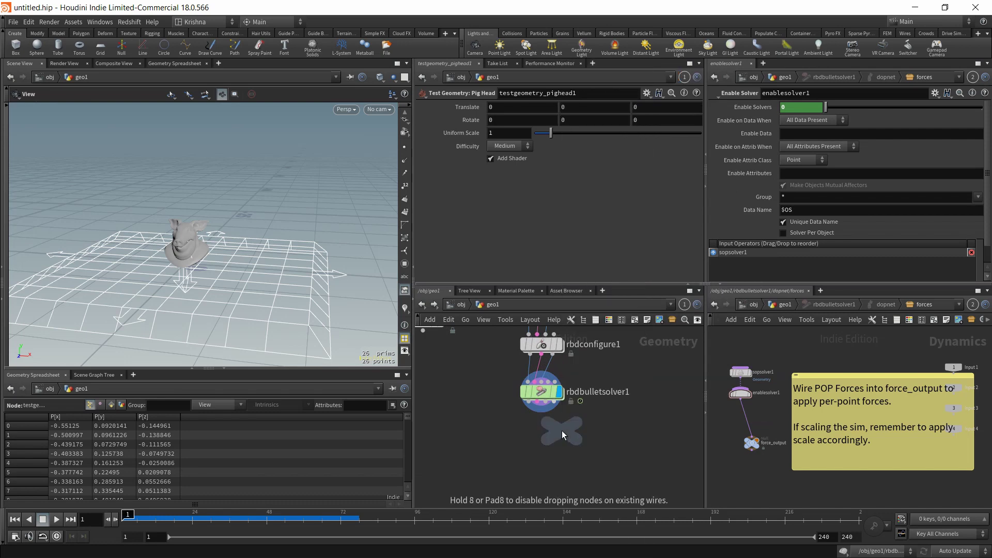
click(583, 451)
click(584, 438)
click(529, 418)
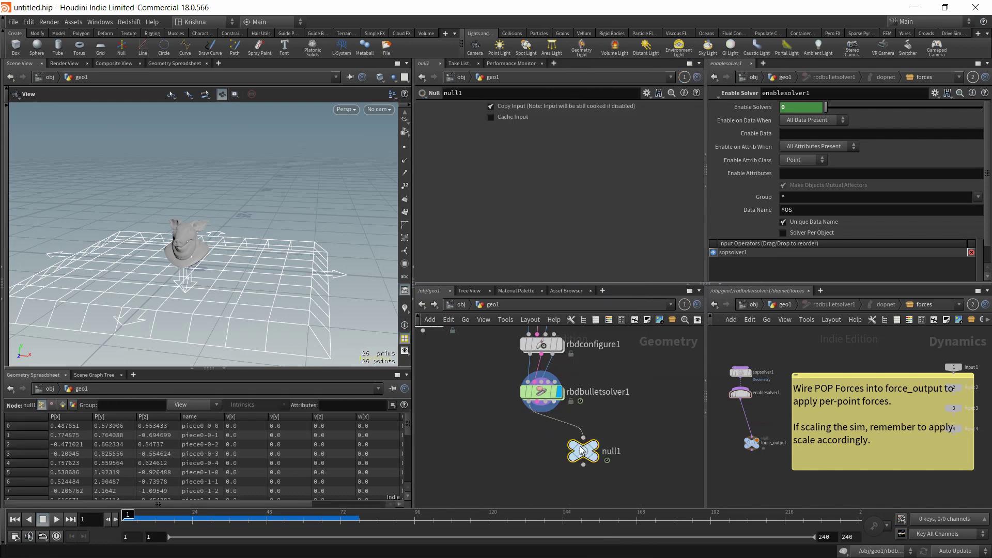
click(595, 450)
Orbit around the pig head, play the simulation, and rewind to frame 1.
drag(272, 284, 248, 284)
scroll(529, 406, up, 4)
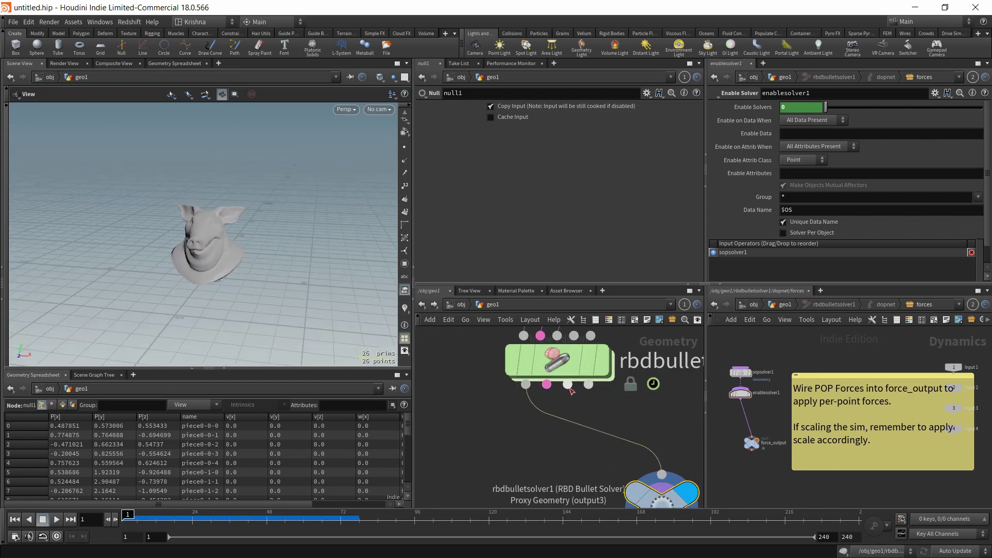
drag(243, 269, 171, 310)
click(57, 519)
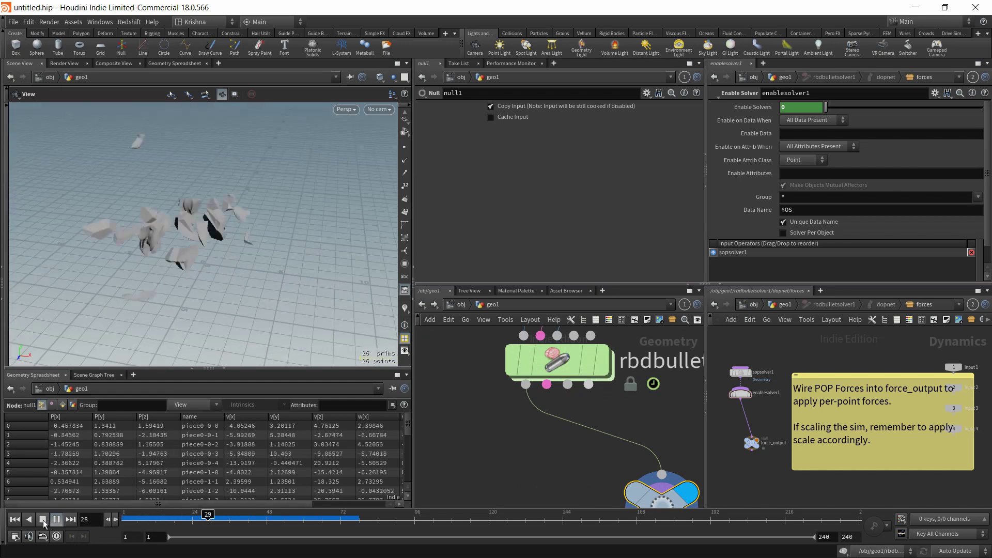
click(14, 520)
scroll(505, 436, down, 3)
middle_drag(475, 384, 485, 421)
middle_drag(486, 381, 488, 463)
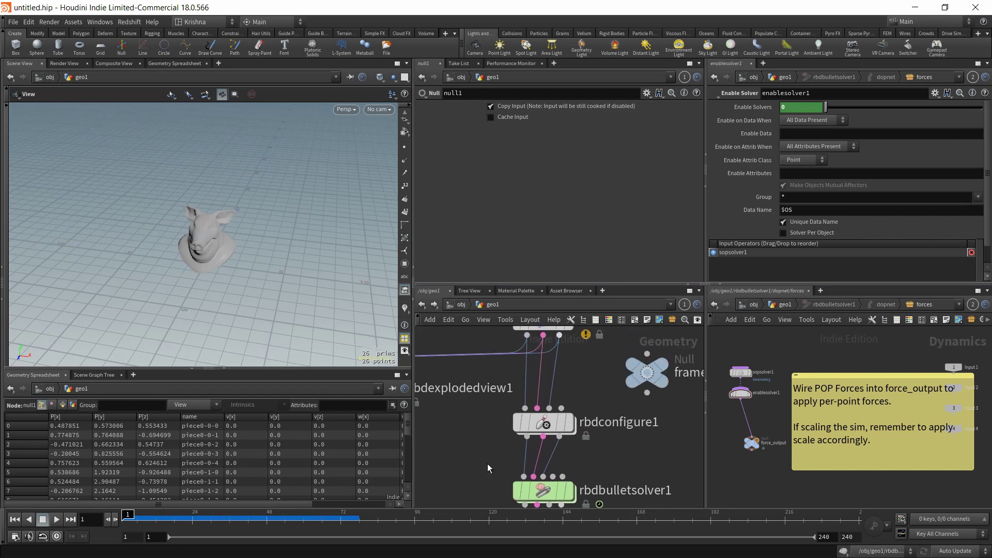
middle_drag(507, 335, 512, 406)
click(548, 395)
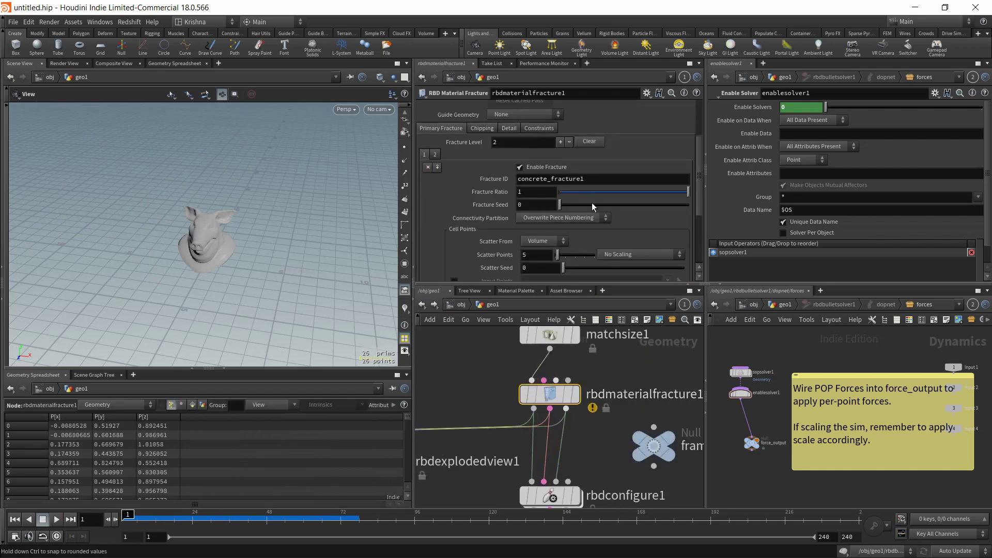
click(509, 129)
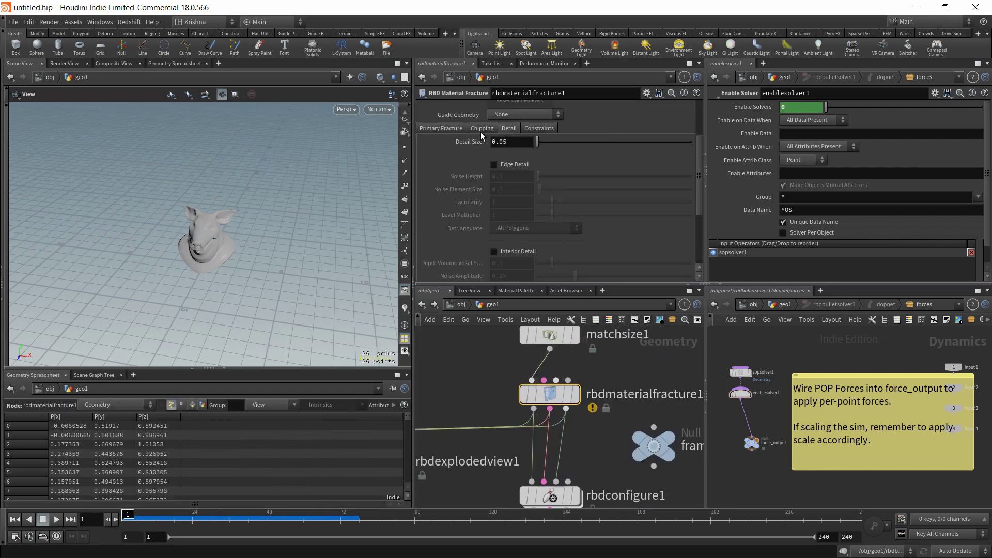
click(494, 165)
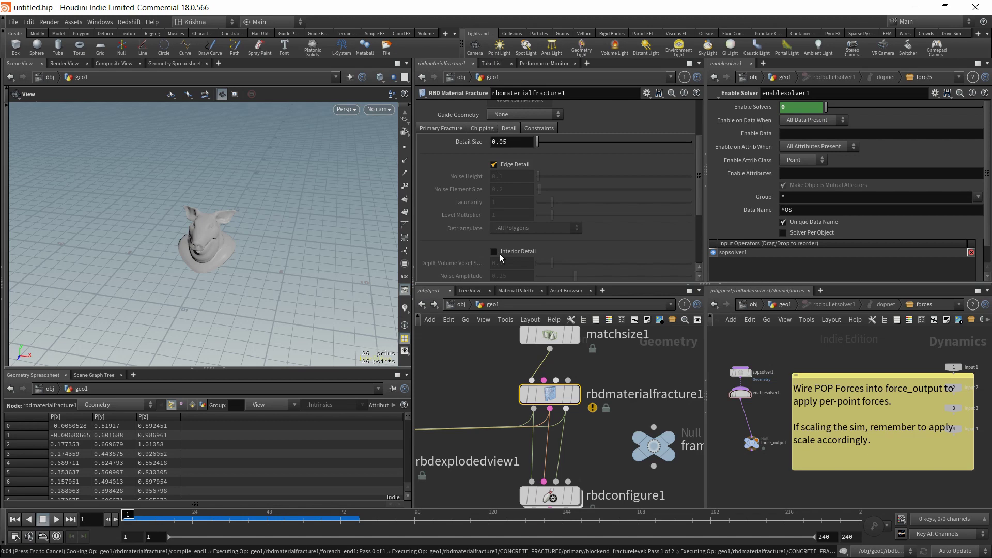
click(494, 166)
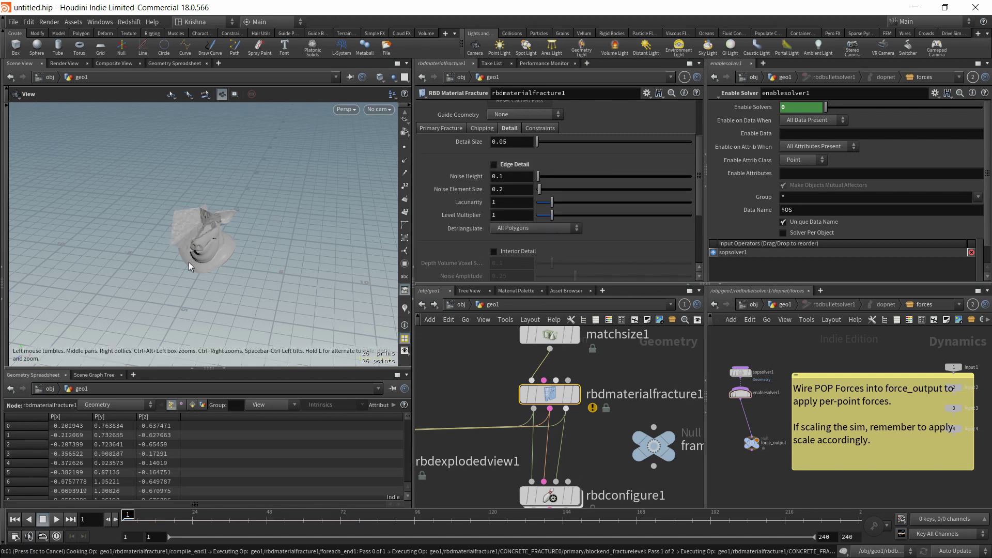
drag(196, 253, 207, 274)
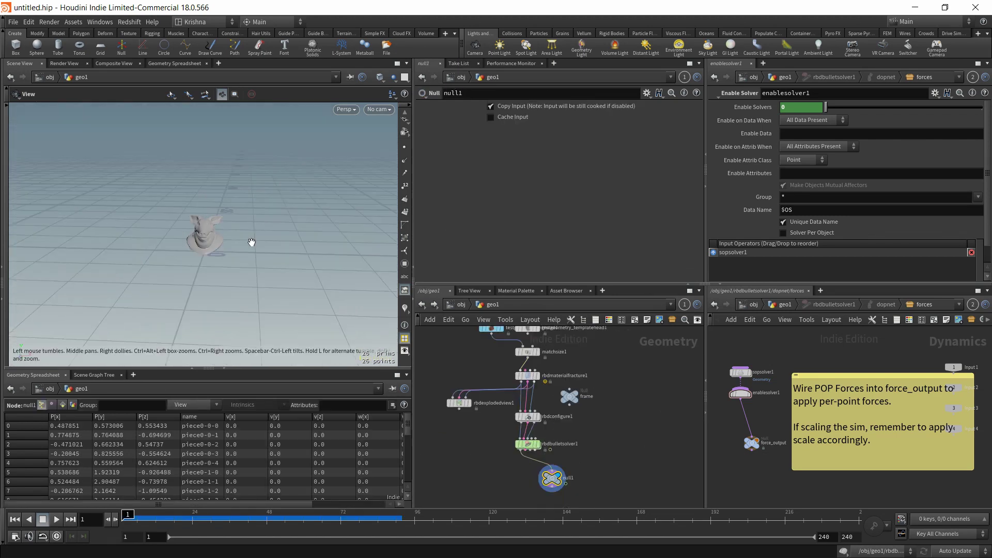
Dive into sopsolver1 and nudge pointvelocity1 to show its curl-noise settings.
drag(252, 235, 197, 226)
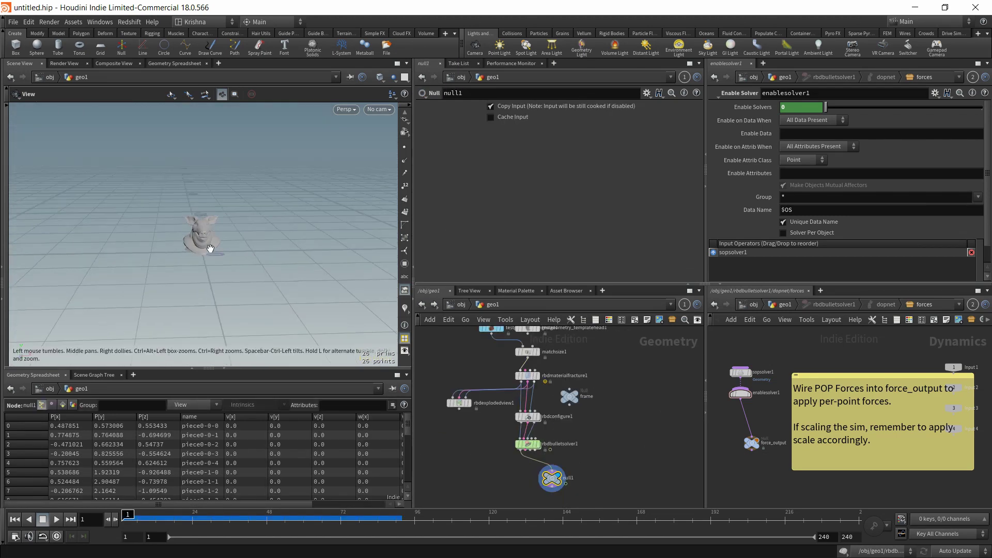
scroll(527, 448, up, 3)
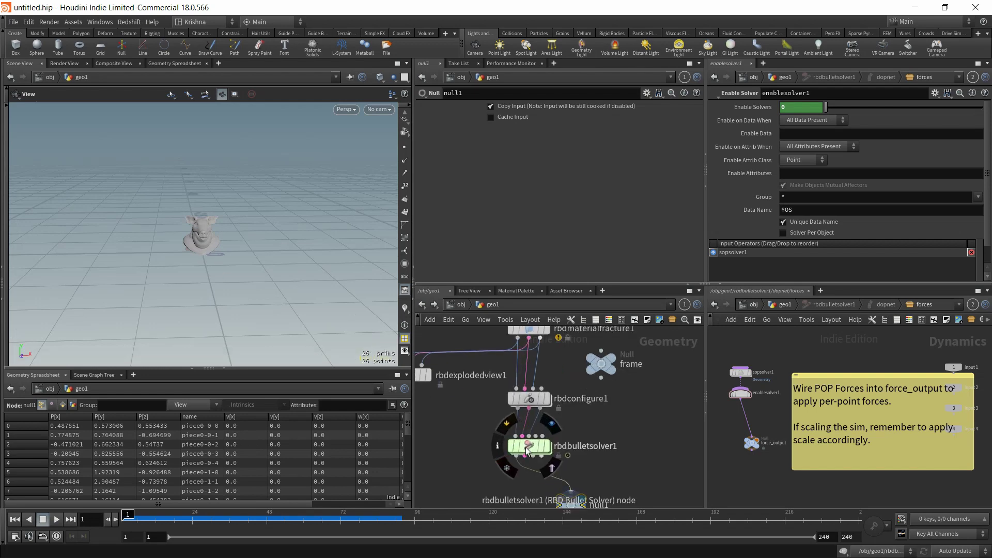
double_click(740, 373)
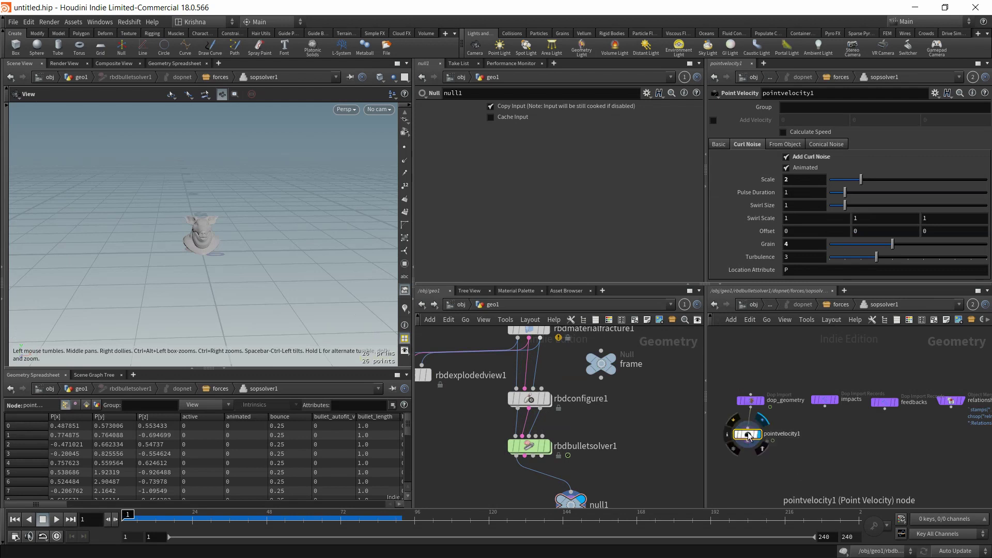
drag(750, 436, 755, 437)
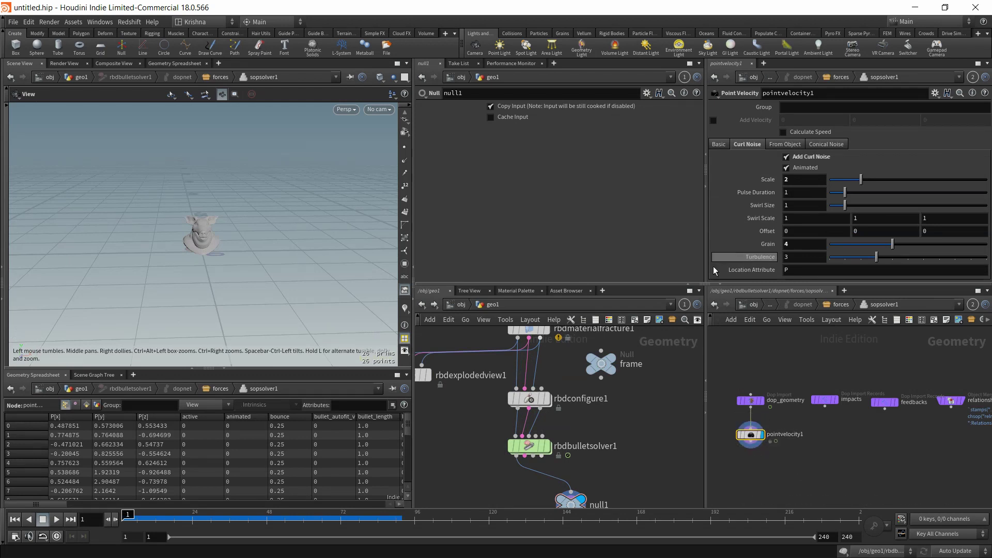